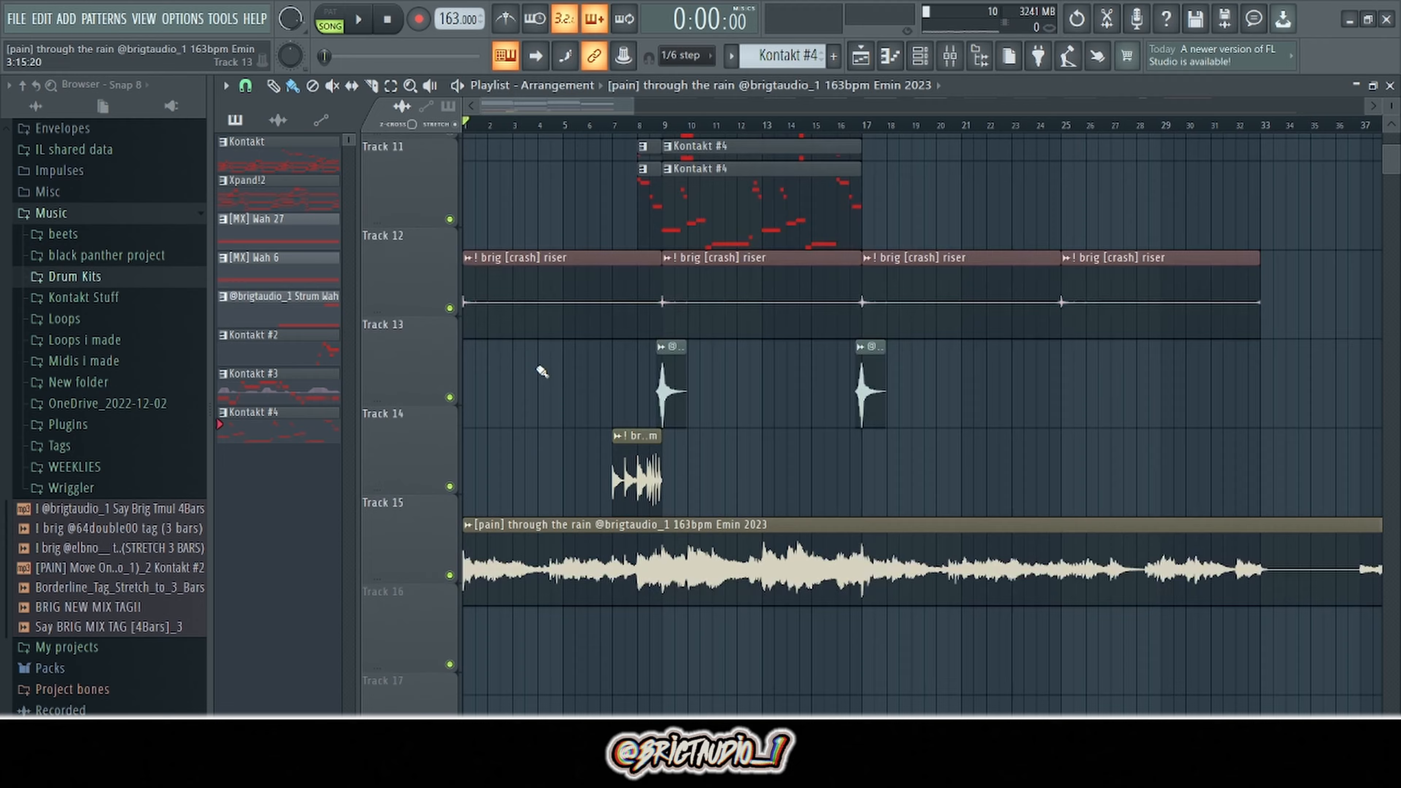
Open the track 1 Kontakt pattern in the piano roll and switch playback to pattern mode.
scroll(528, 375, up, 10)
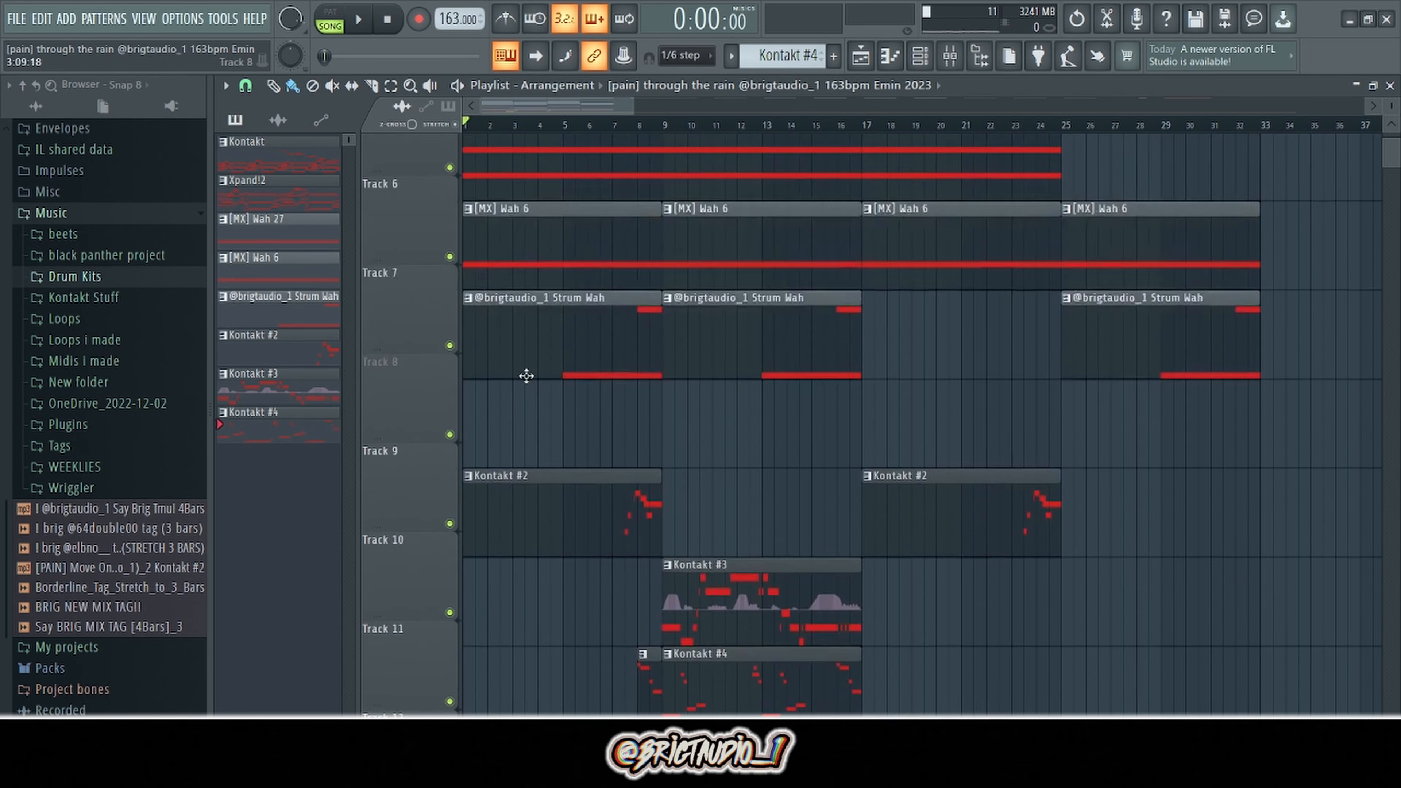
scroll(482, 430, down, 4)
scroll(482, 430, down, 8)
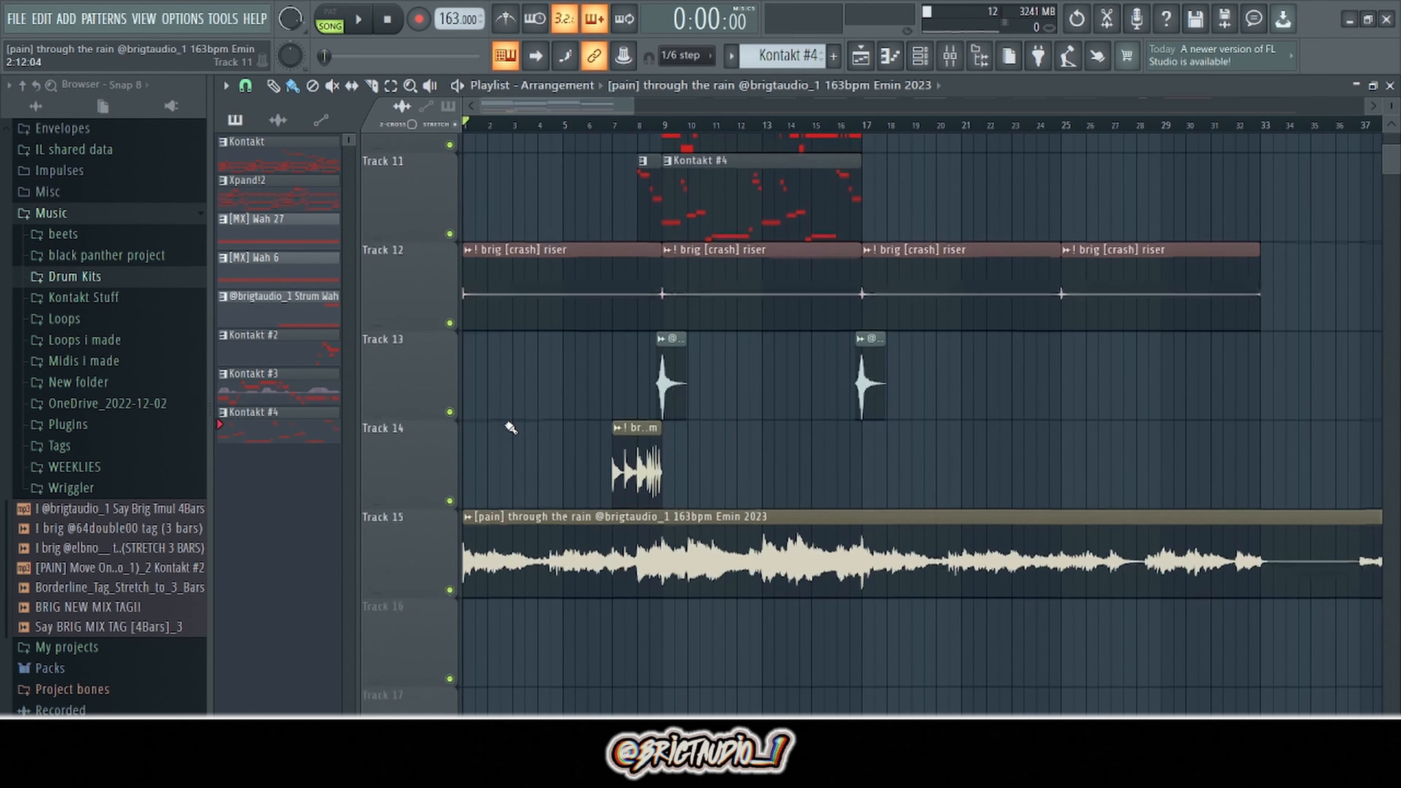
scroll(497, 439, up, 12)
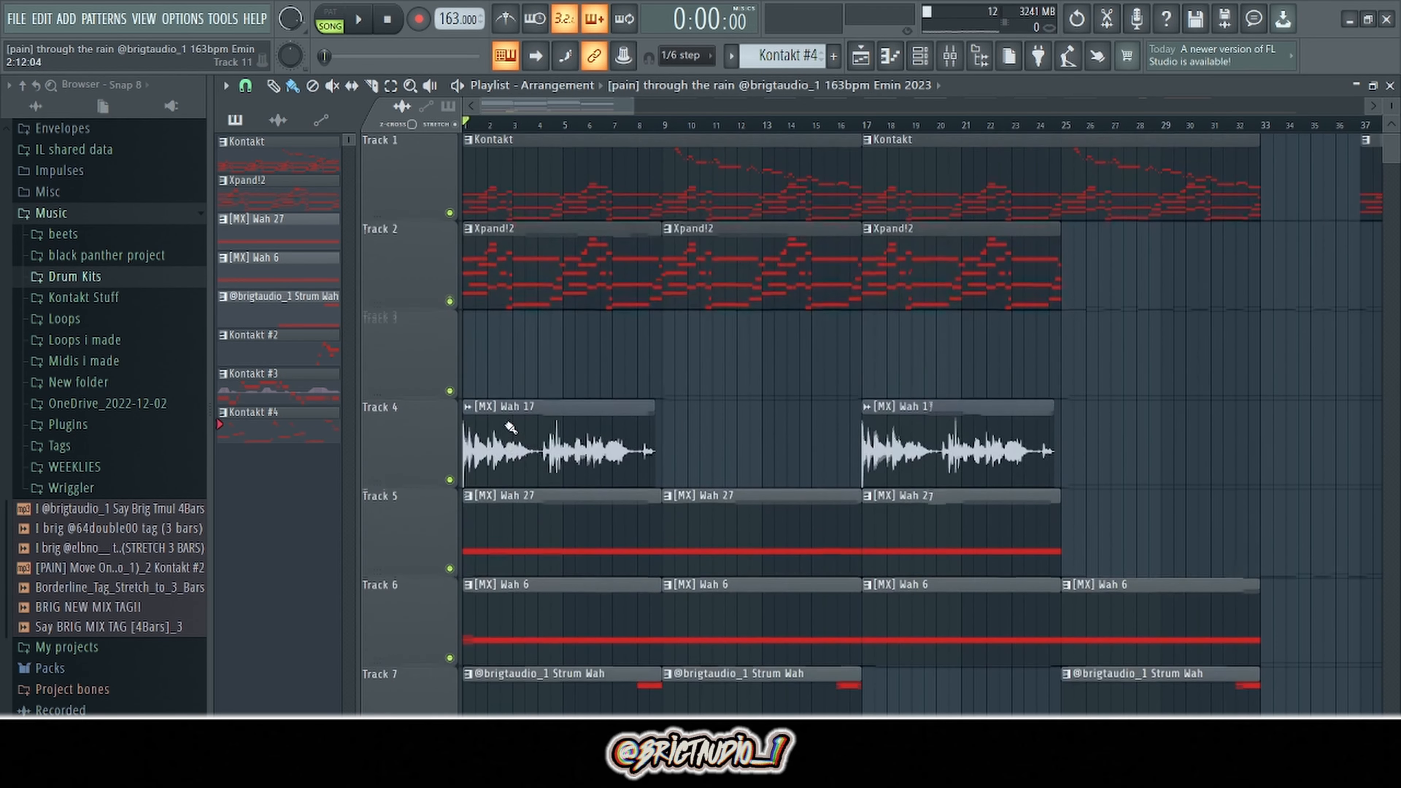
double_click(521, 183)
click(330, 20)
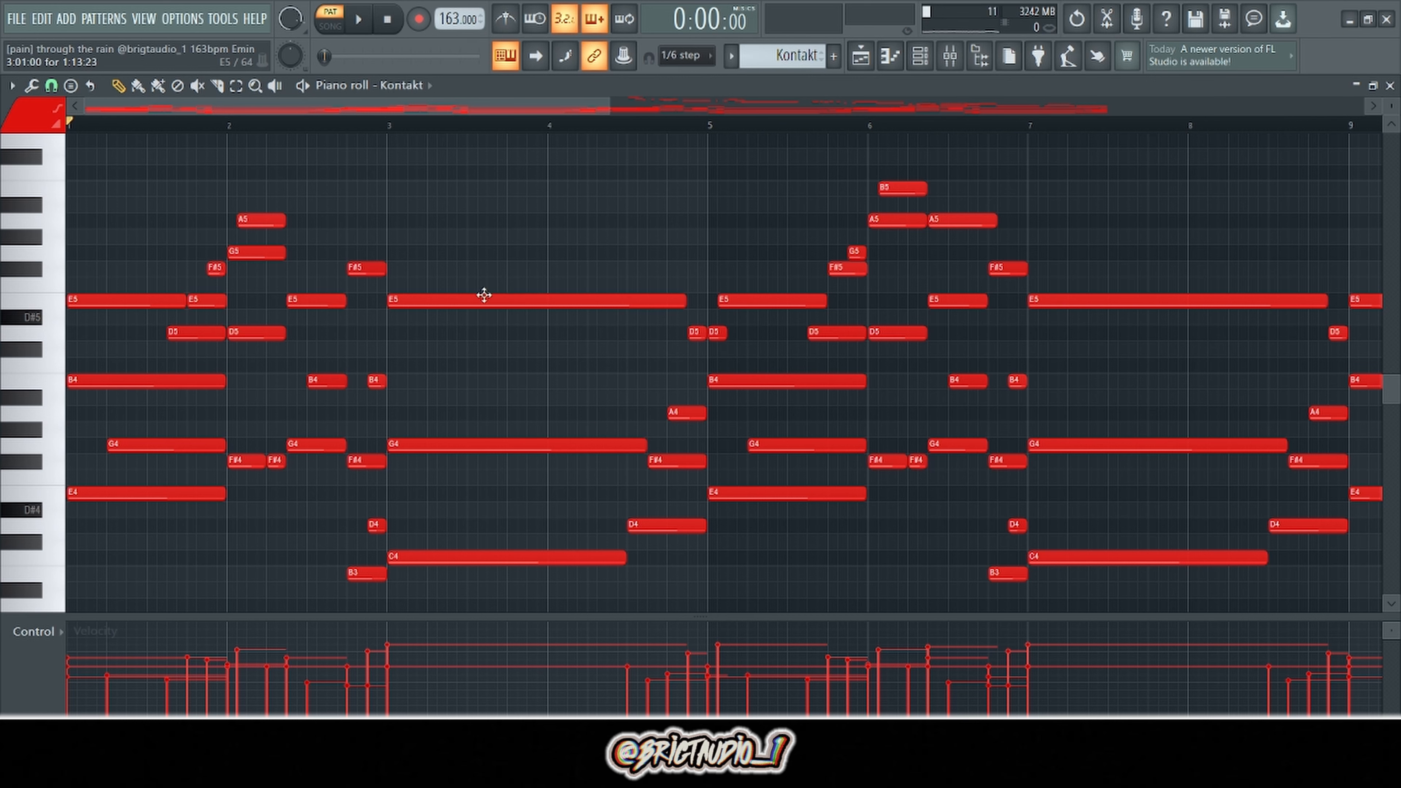
Play the opening notes of the Kontakt pattern in bar 1 and stop playback.
scroll(125, 291, up, 4)
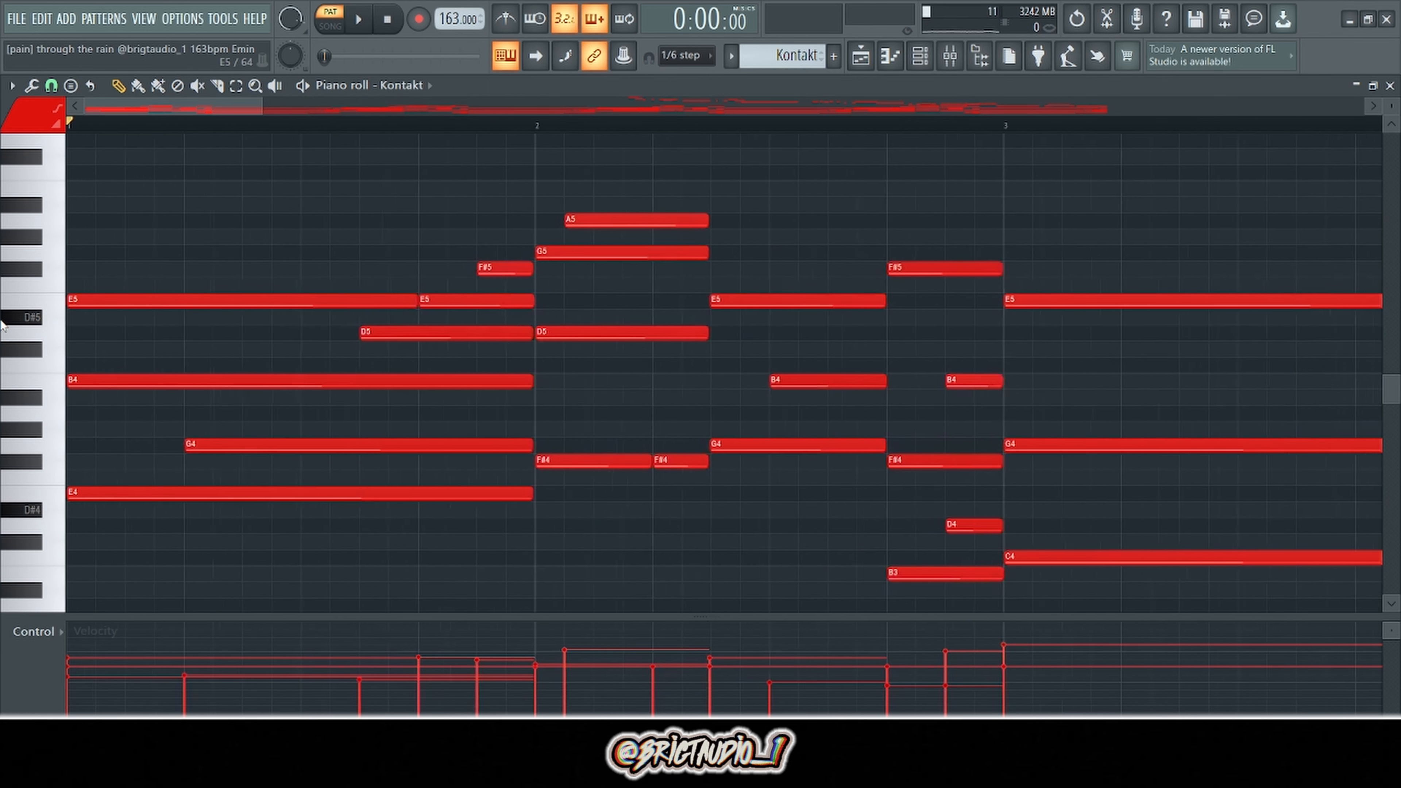
mouse_move(219, 250)
mouse_down()
mouse_move(220, 427)
mouse_move(241, 248)
mouse_up()
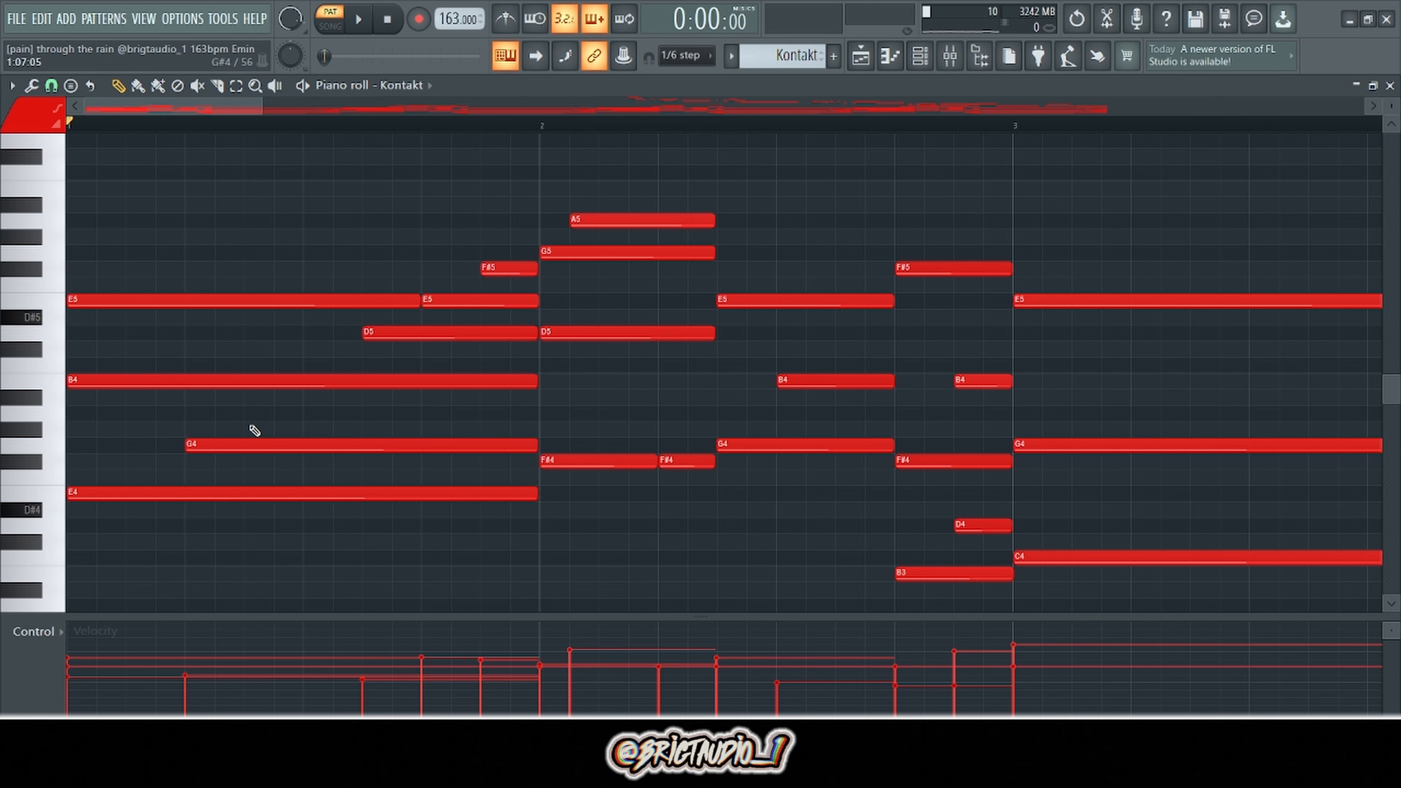
drag(204, 447, 238, 442)
key(space)
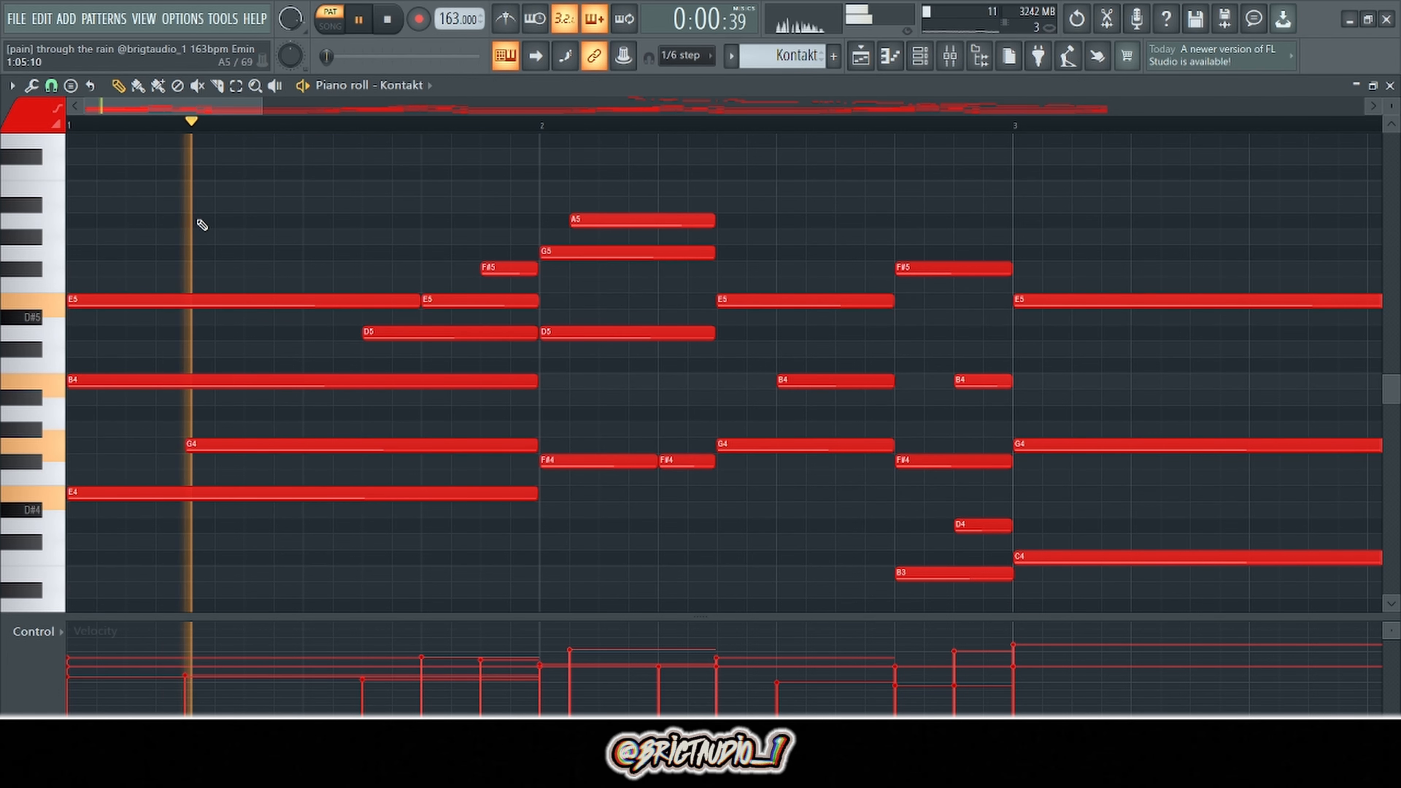
key(space)
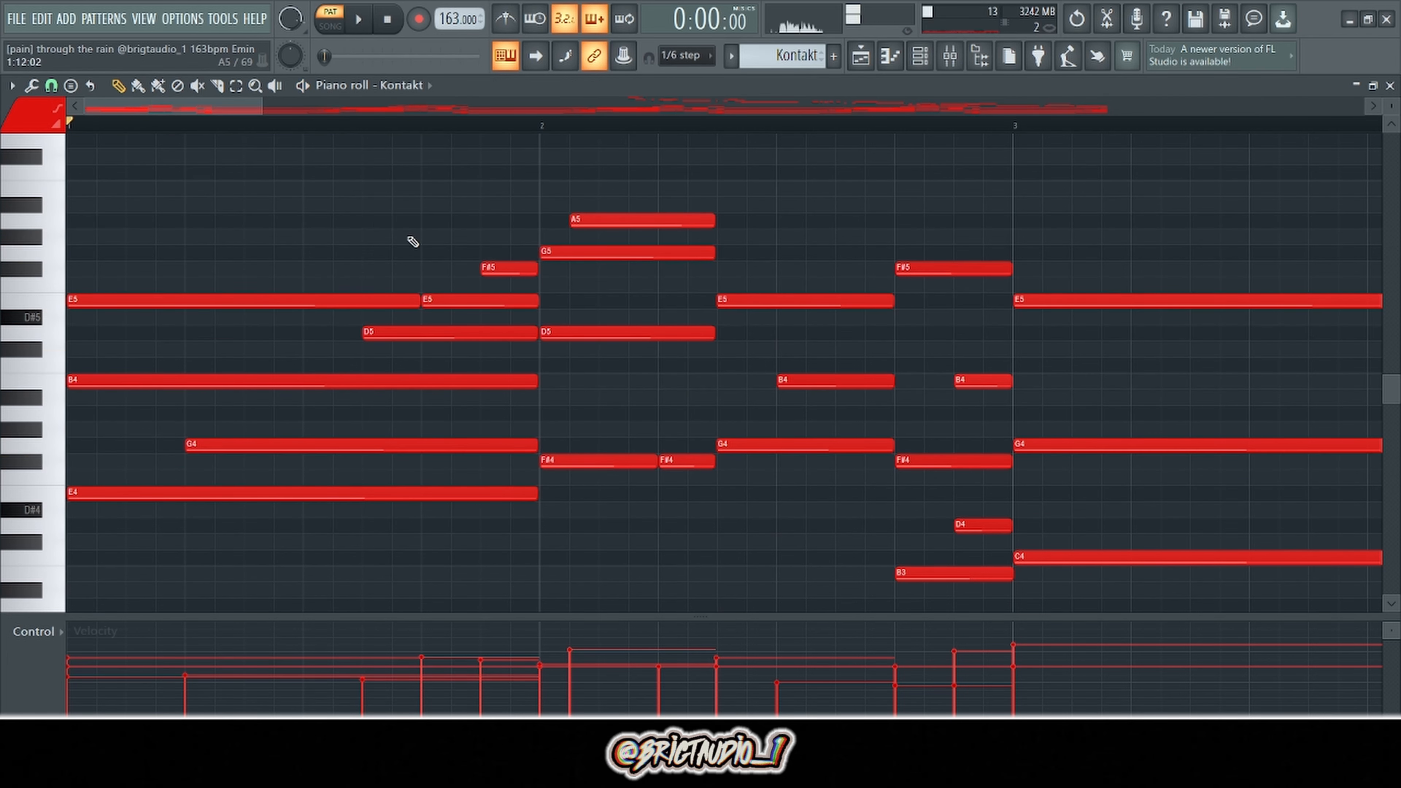
Try the long E5 note at bar 3 one octave lower, return it to E5 and deselect it.
scroll(469, 329, down, 3)
drag(528, 147, 527, 407)
key(ctrl+Down)
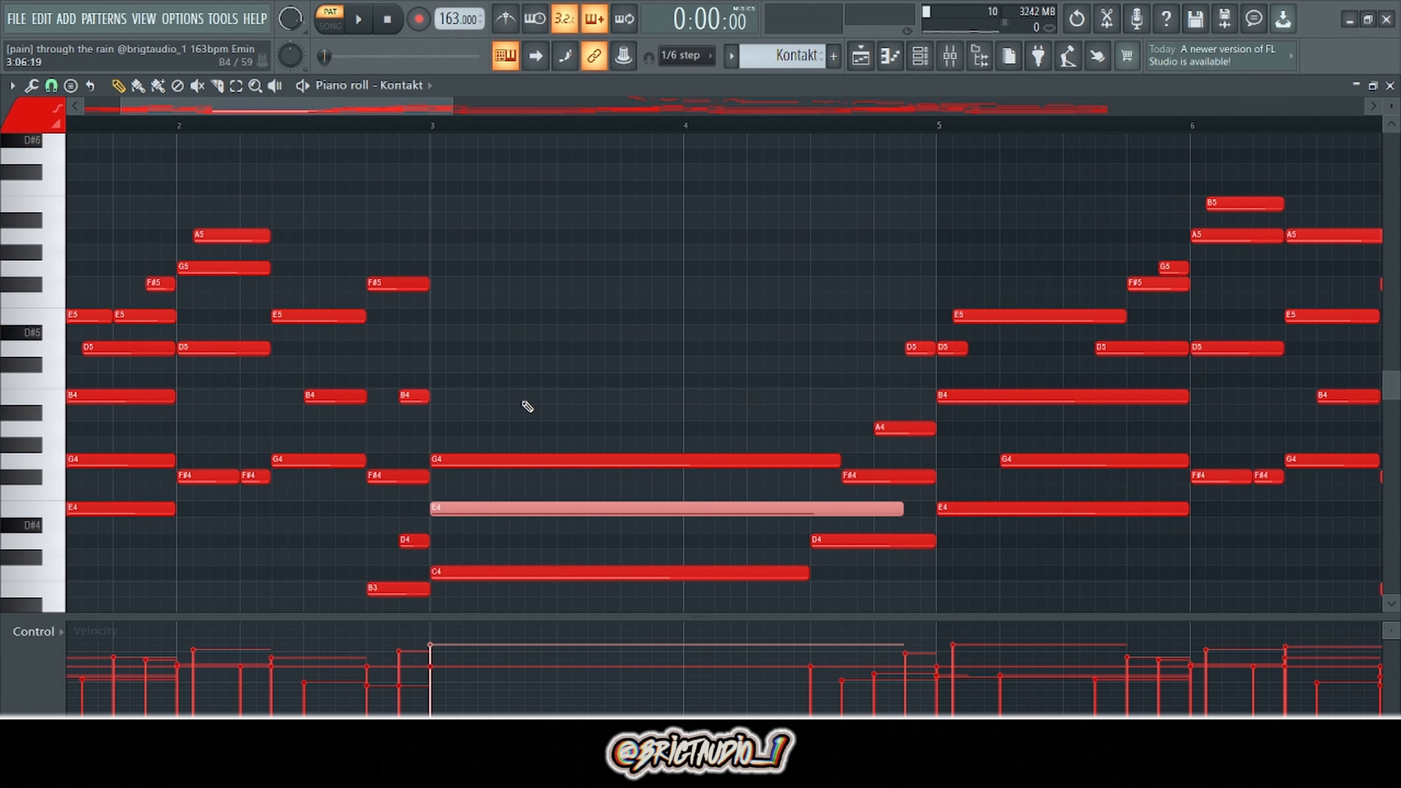
scroll(524, 402, down, 2)
scroll(432, 375, down, 3)
scroll(432, 376, down, 2)
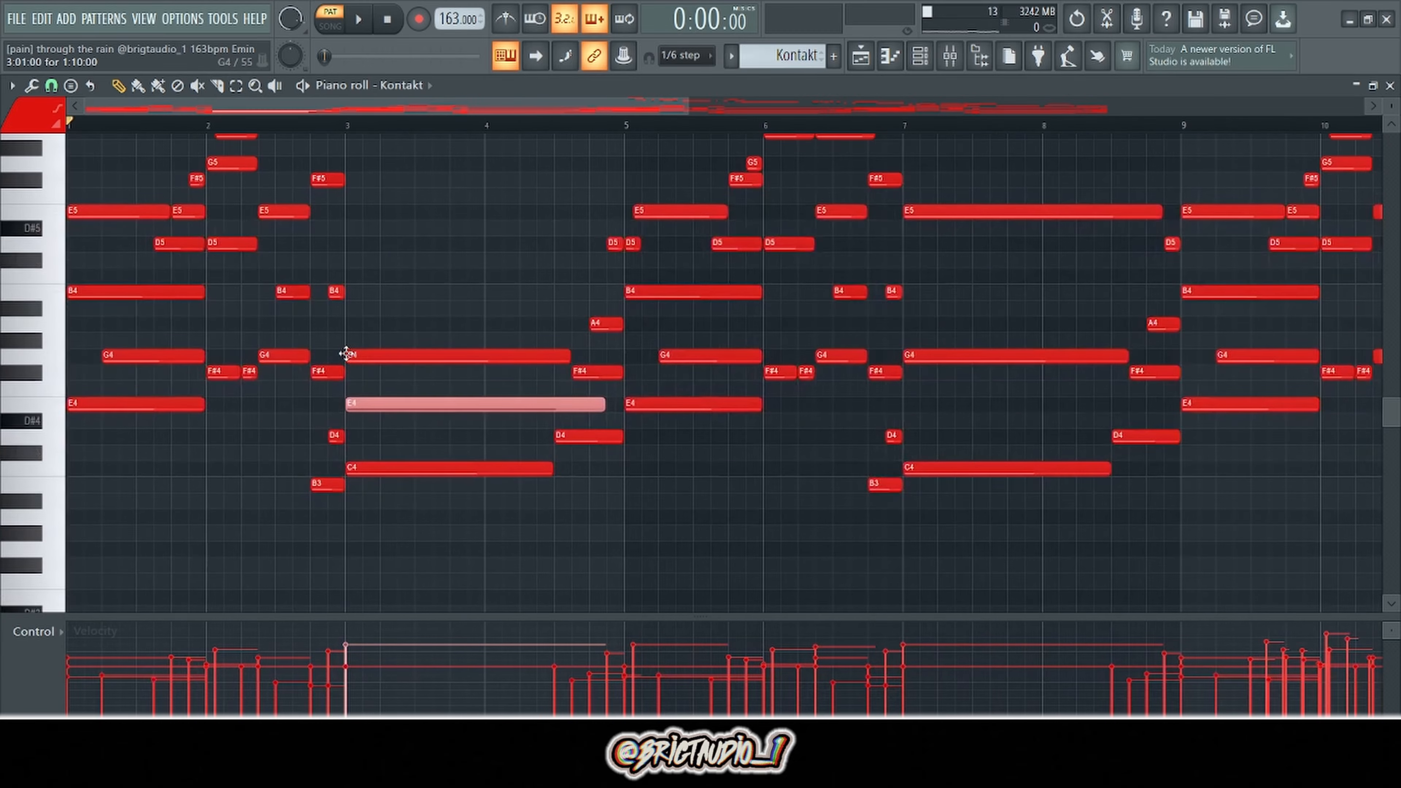
scroll(346, 354, up, 3)
key(ctrl+Up)
scroll(348, 356, down, 4)
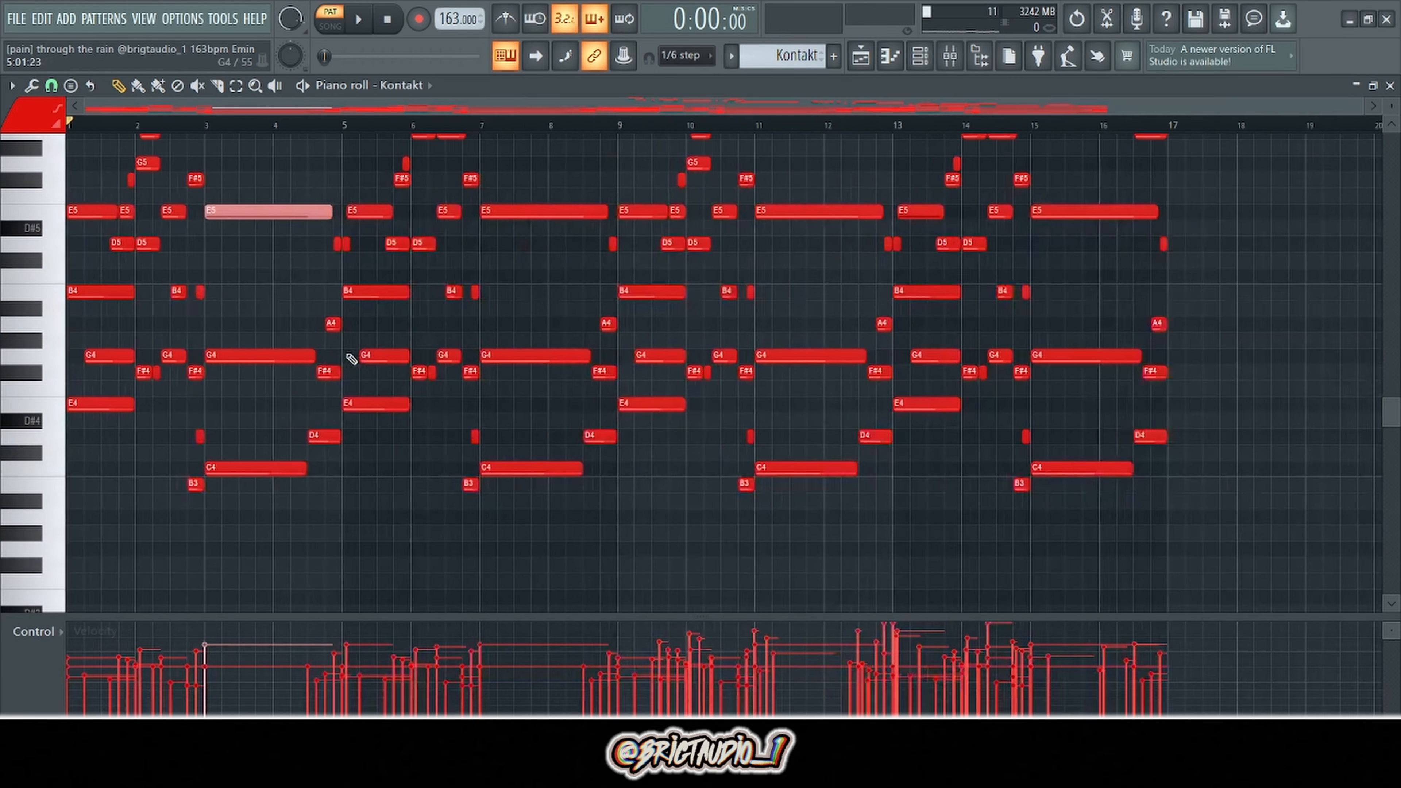
scroll(160, 400, up, 2)
scroll(76, 376, up, 1)
scroll(76, 375, up, 3)
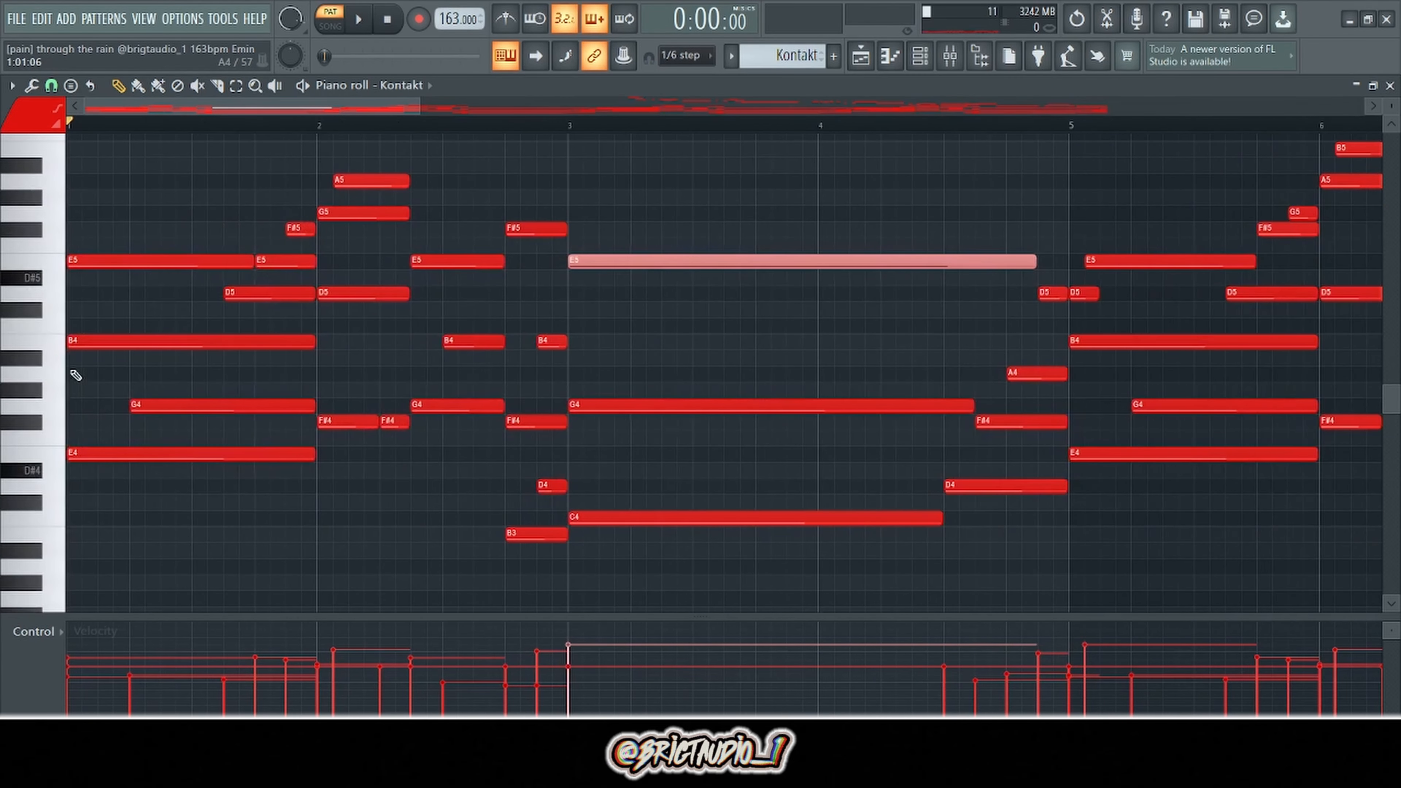
drag(682, 205, 674, 243)
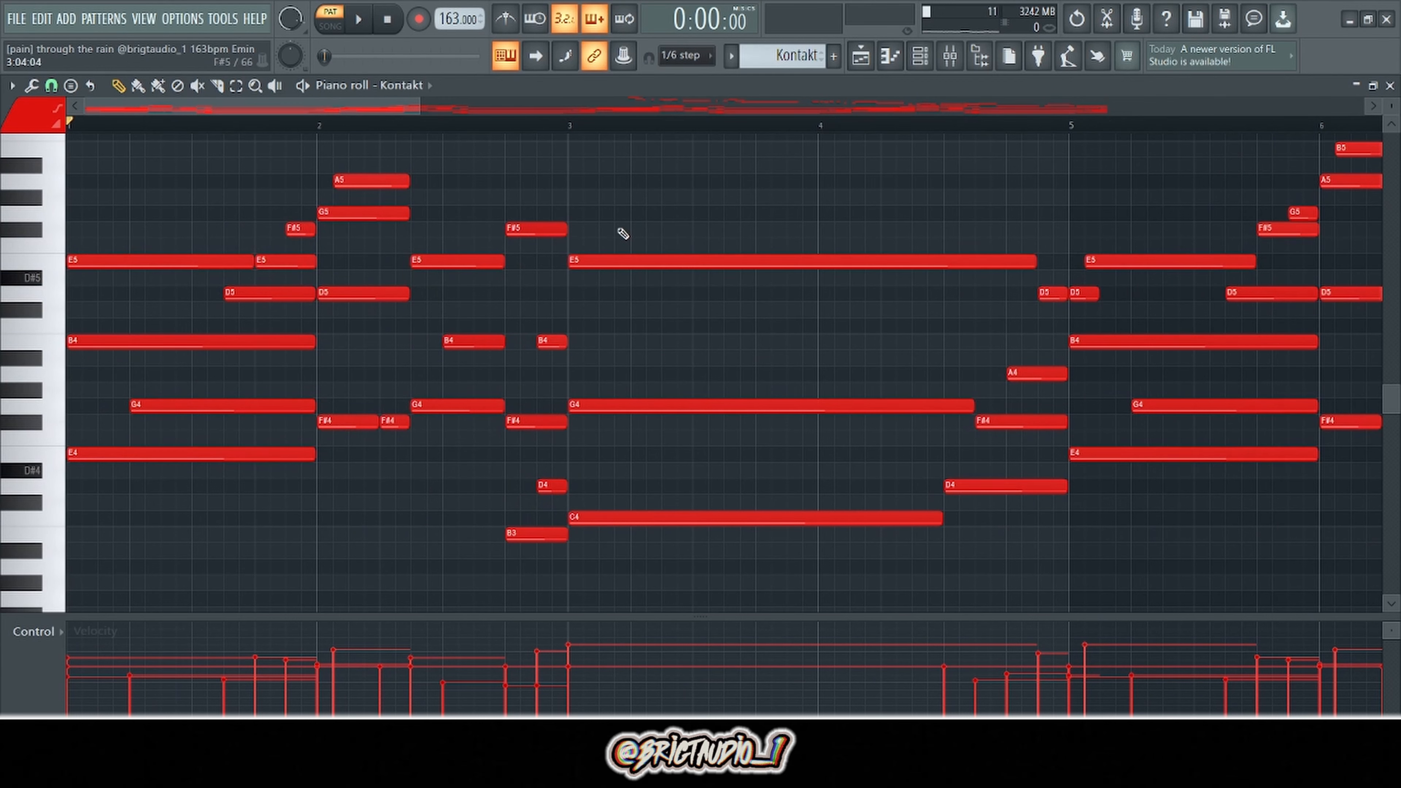
Compare the sustained bar 3 top note at E4 and E5 once more, leaving it at E5.
scroll(587, 217, up, 1)
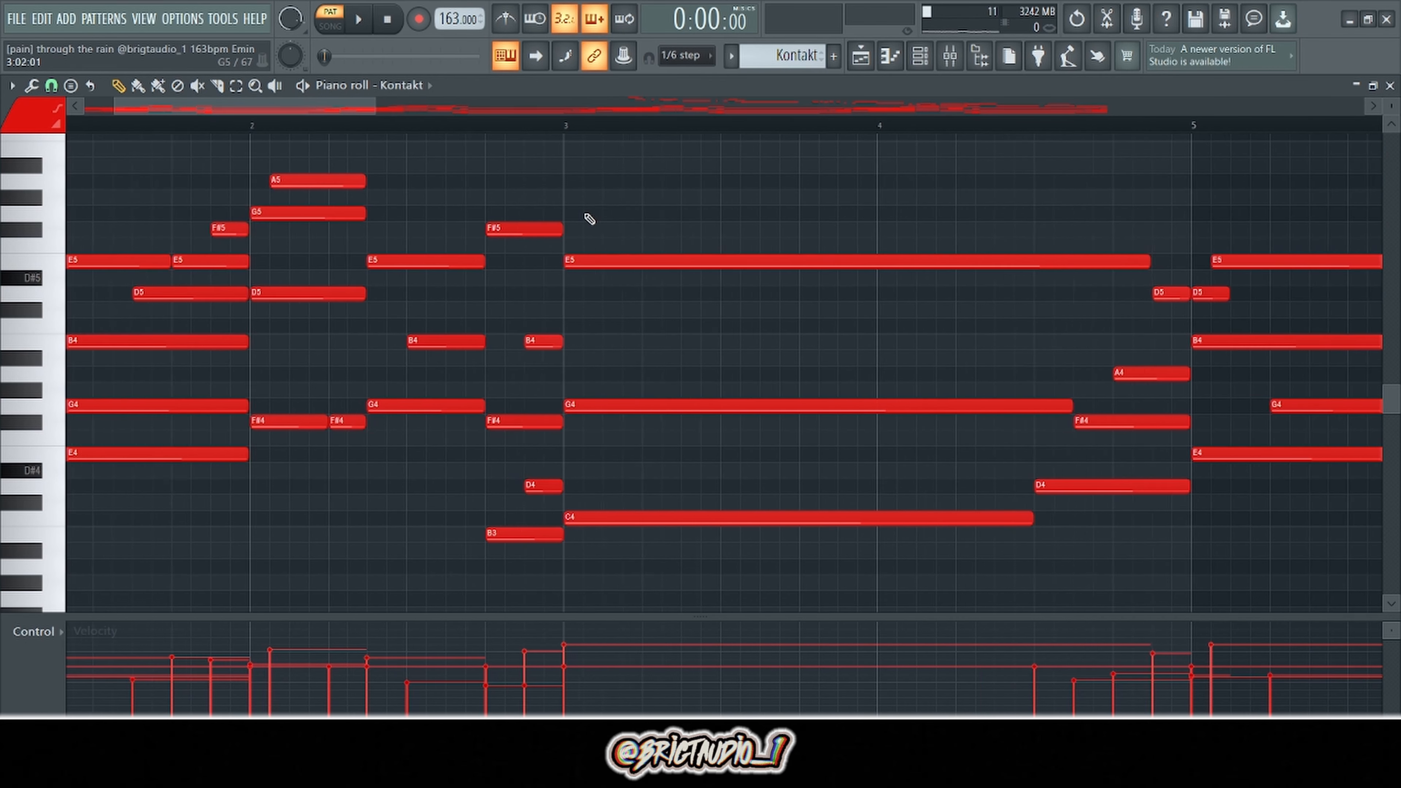
drag(581, 214, 646, 462)
key(ctrl+Down)
key(ctrl+Up)
key(ctrl+z)
key(ctrl+Up)
scroll(646, 463, down, 1)
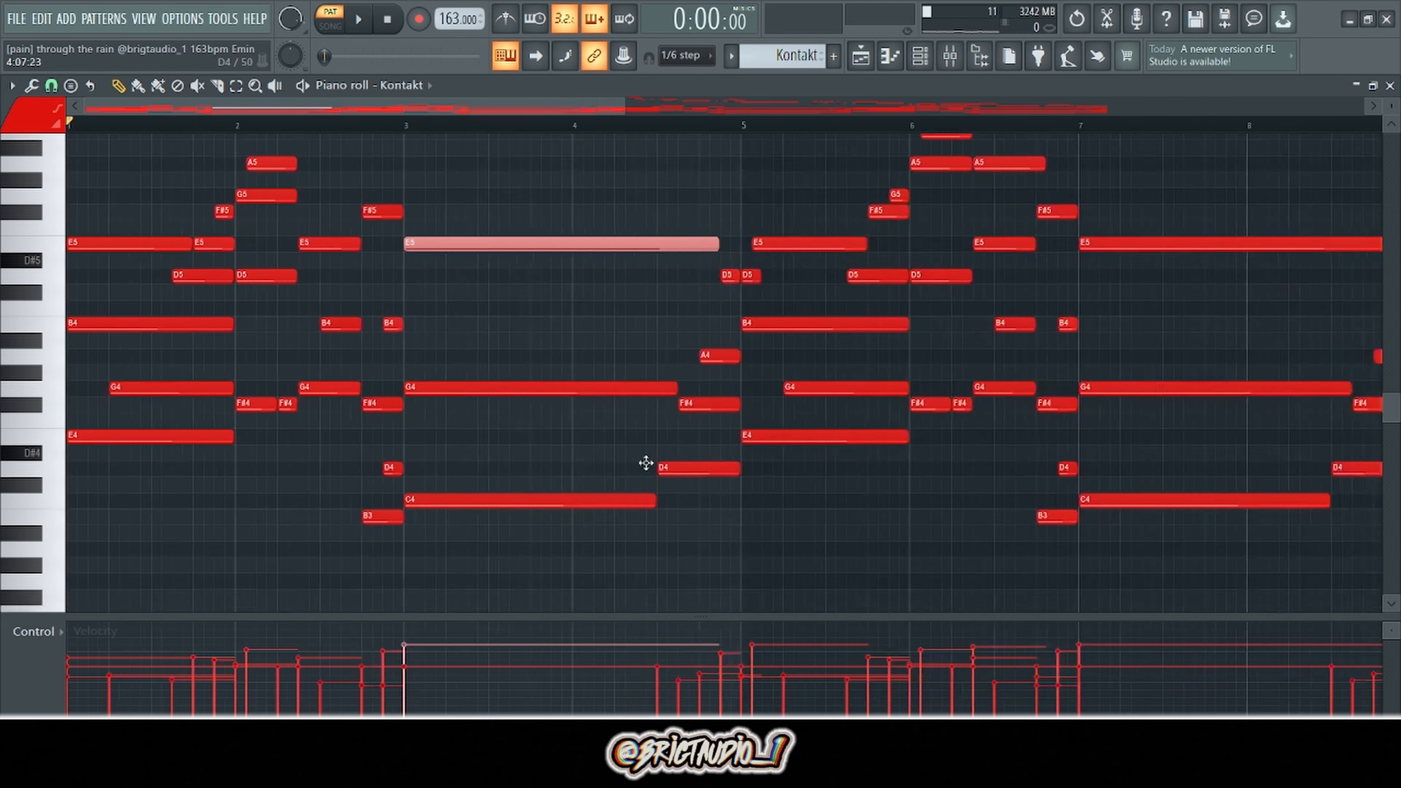
Delete the copied low-voice notes that start at bar 17 of the Kontakt pattern.
scroll(606, 425, down, 2)
scroll(257, 379, down, 3)
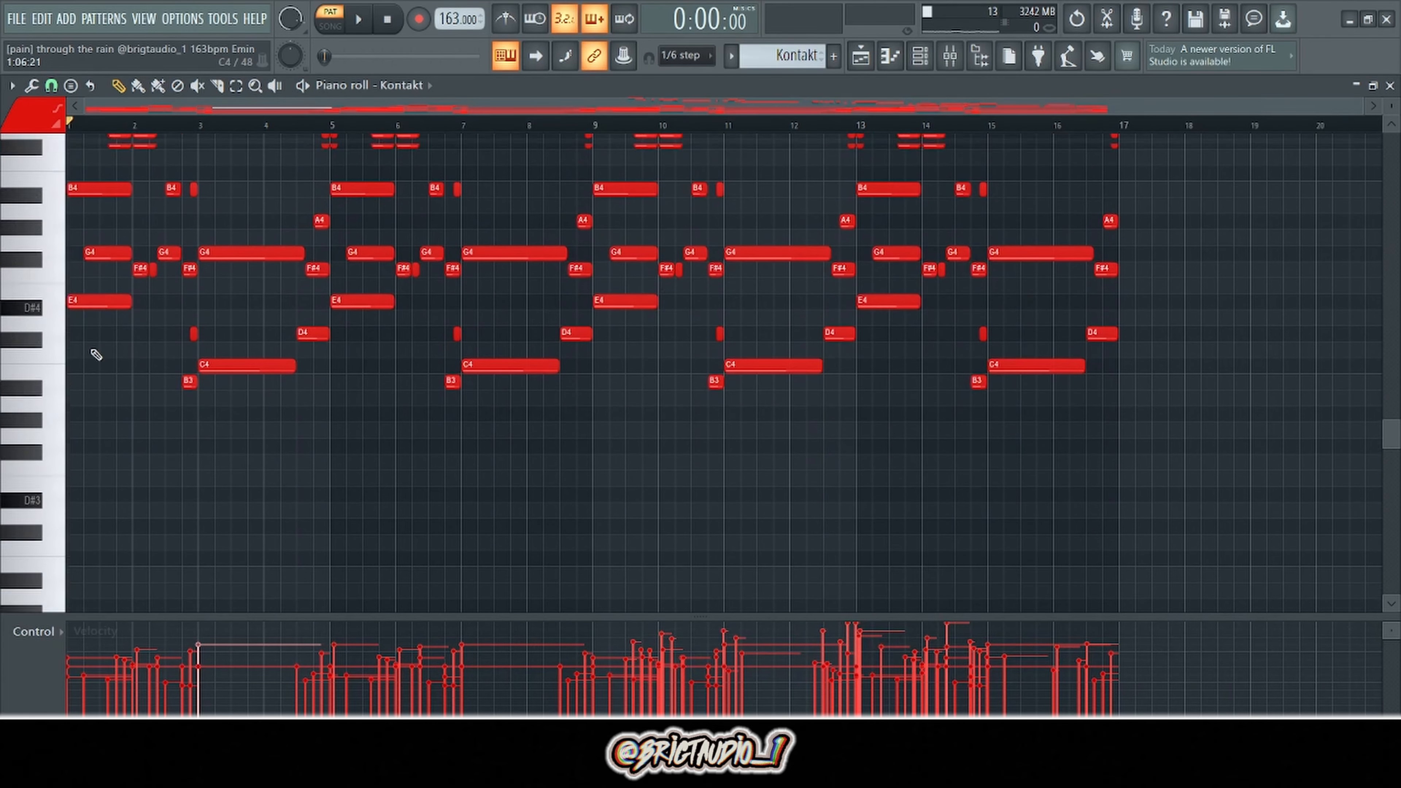
scroll(96, 354, up, 4)
scroll(77, 381, down, 3)
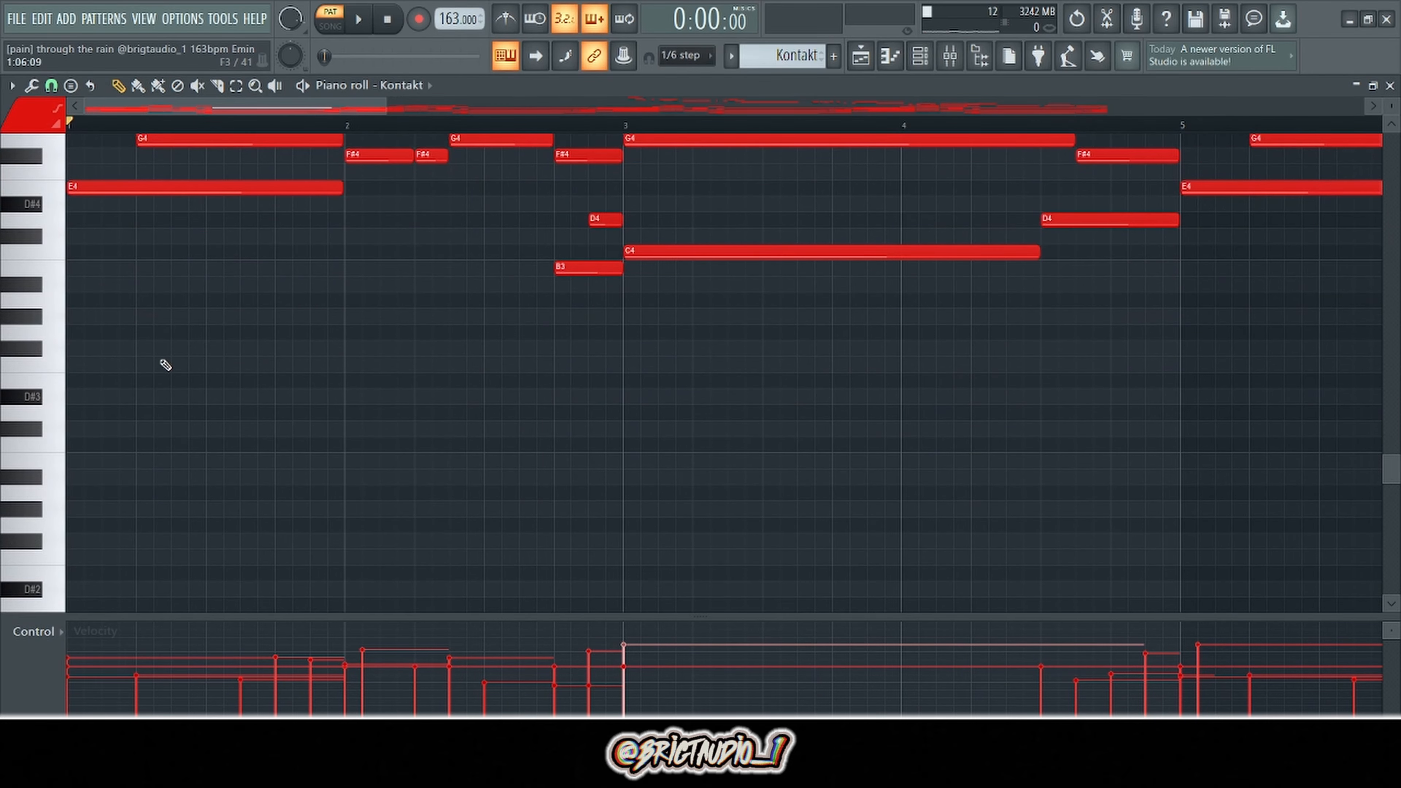
scroll(138, 397, down, 4)
scroll(276, 386, up, 6)
scroll(1205, 362, up, 5)
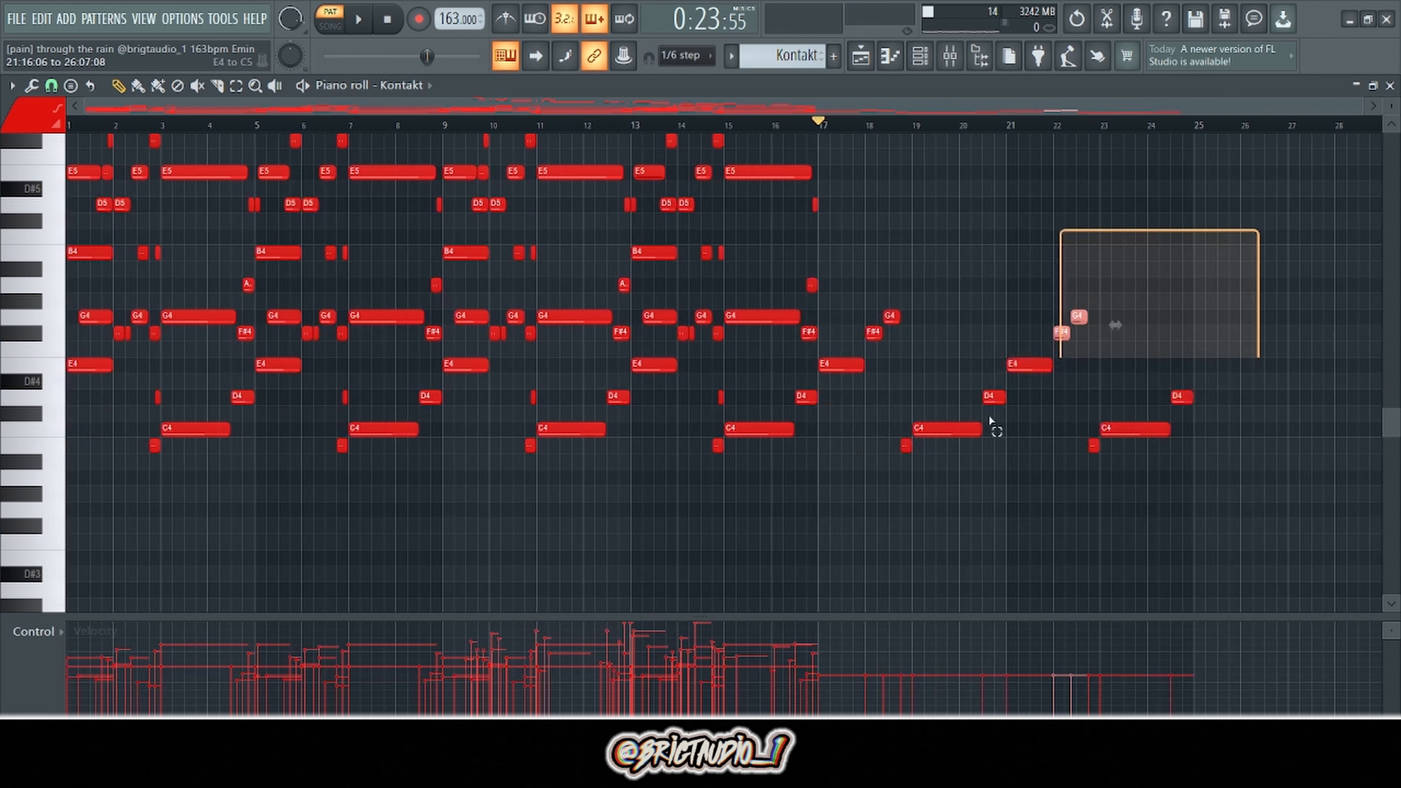
drag(990, 421, 841, 564)
key(Delete)
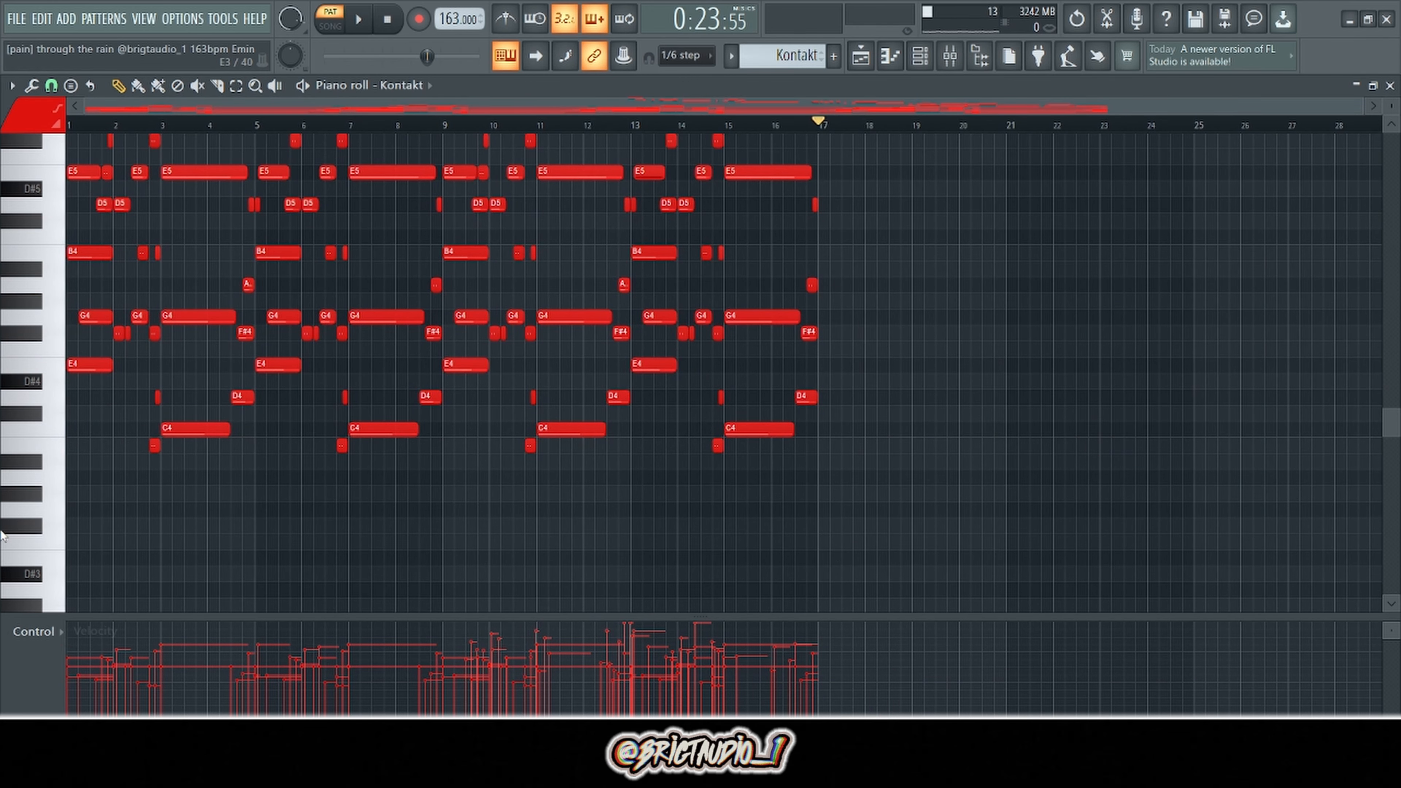
Try the G5 note at the start of bar 2 one octave lower and return it to G5.
scroll(62, 423, up, 6)
scroll(60, 398, up, 3)
scroll(59, 393, up, 1)
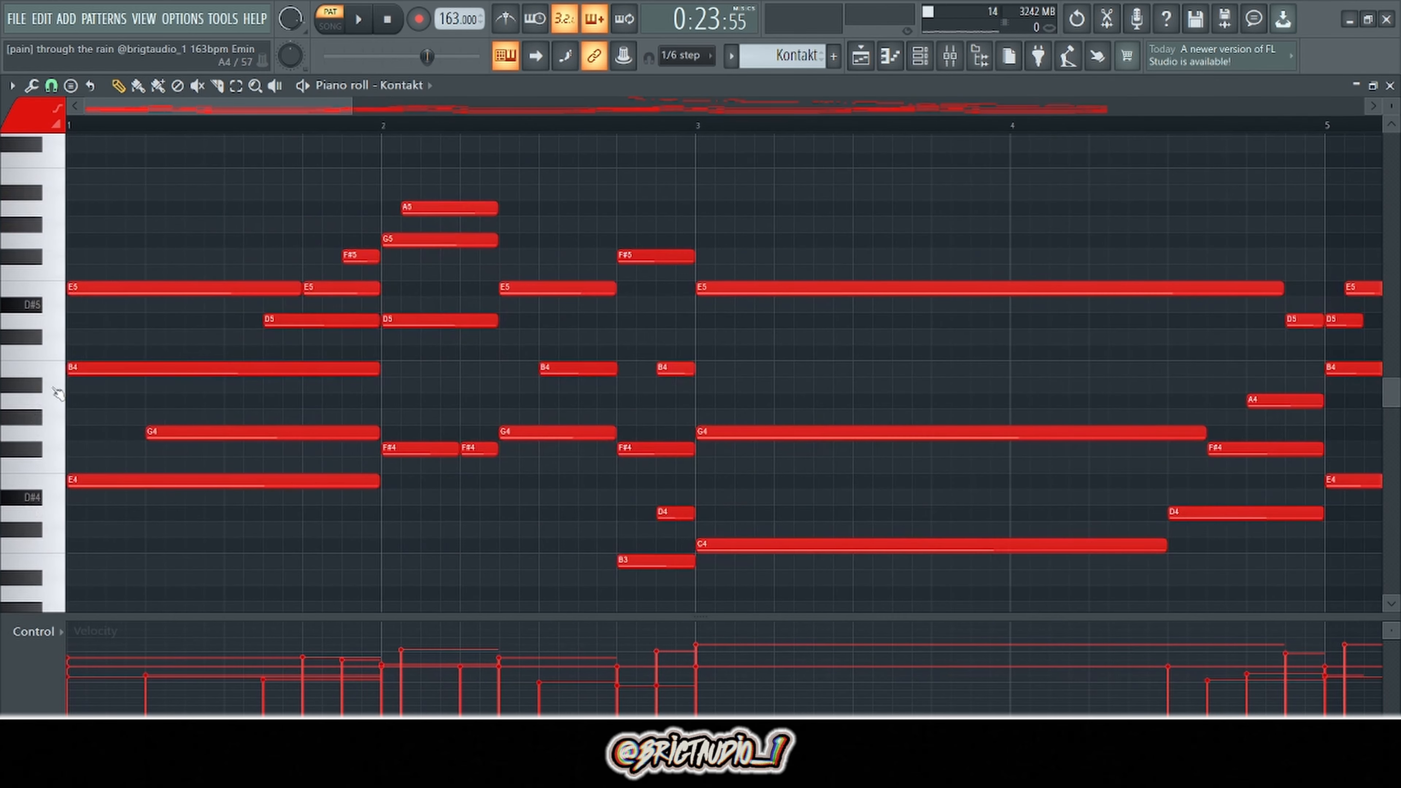
scroll(148, 499, down, 3)
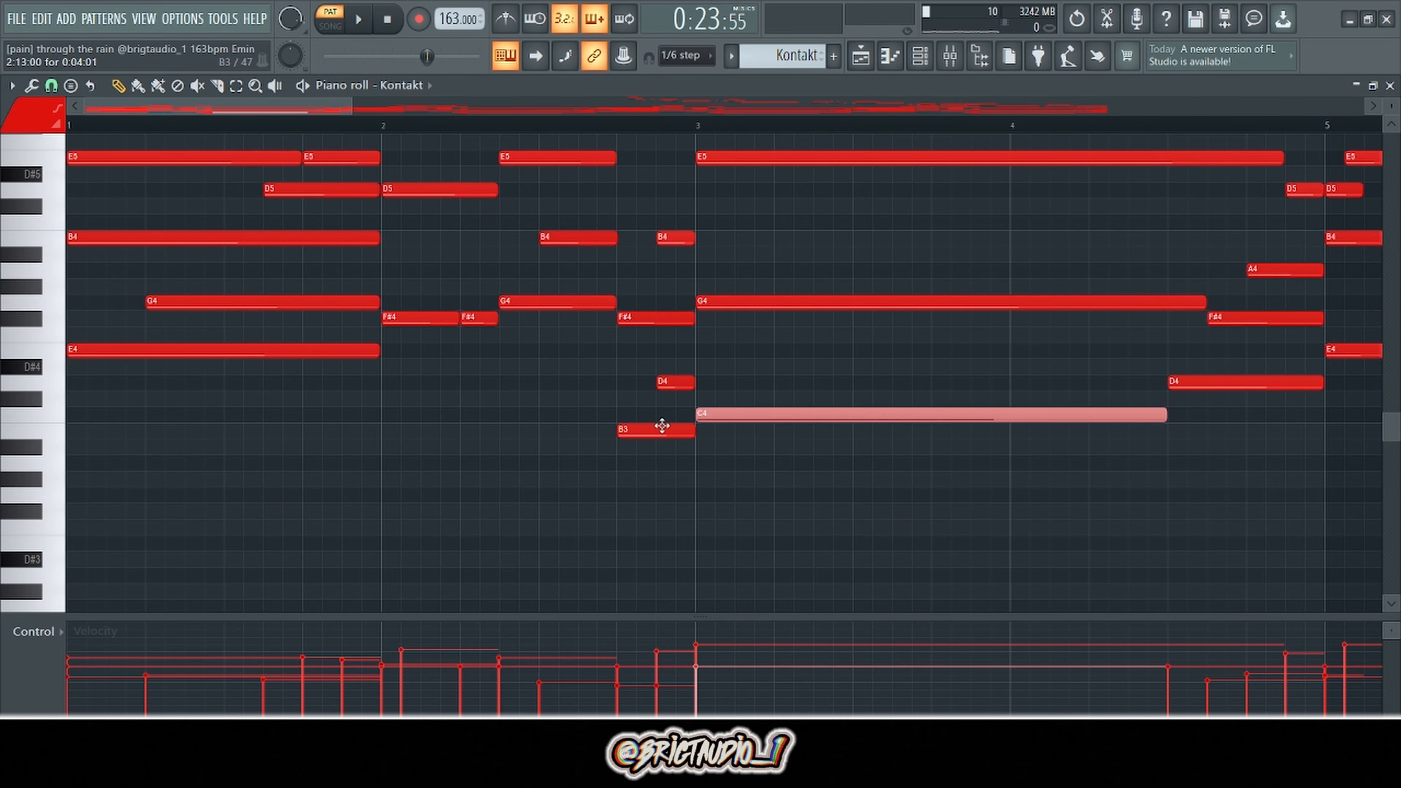
scroll(666, 432, down, 1)
scroll(380, 420, up, 2)
scroll(98, 391, up, 2)
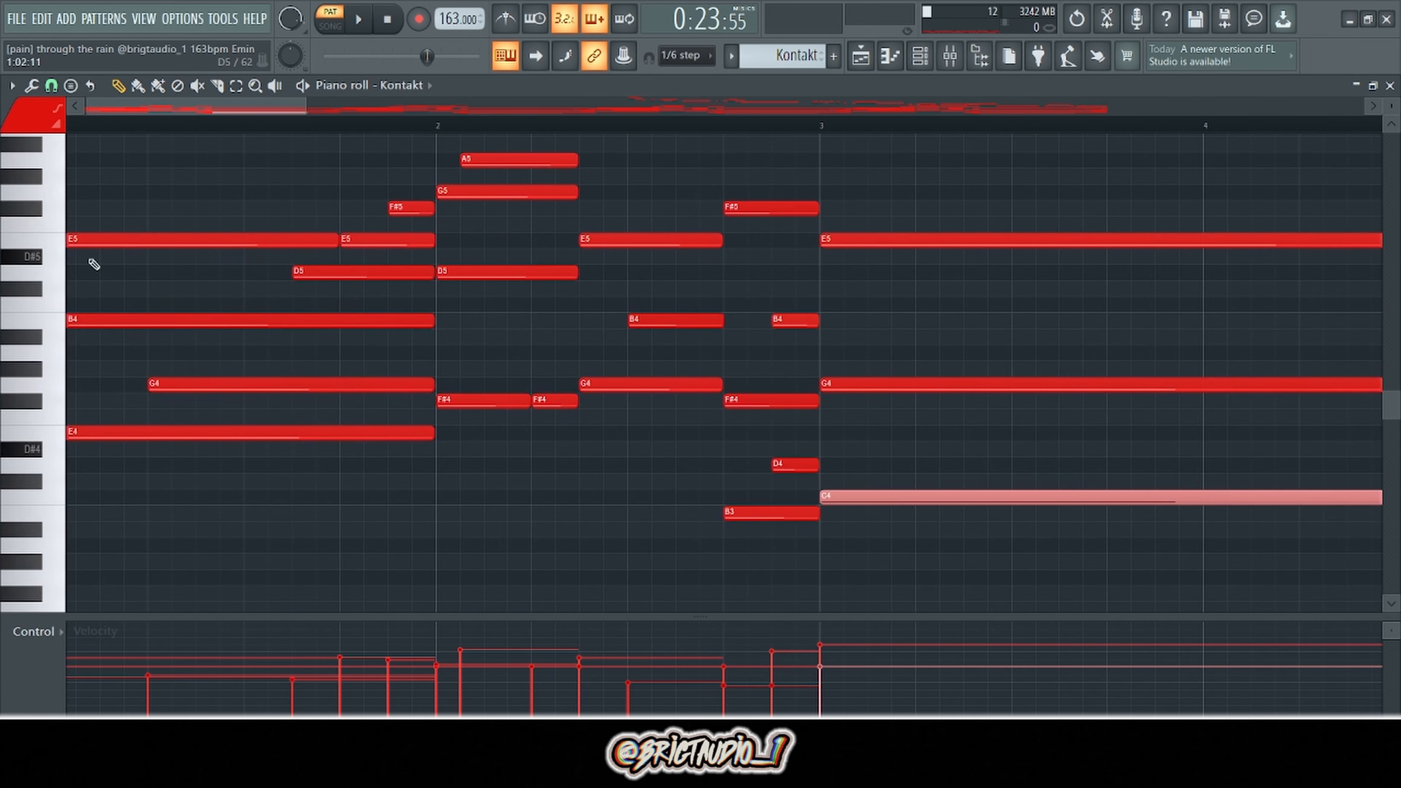
drag(188, 112, 185, 112)
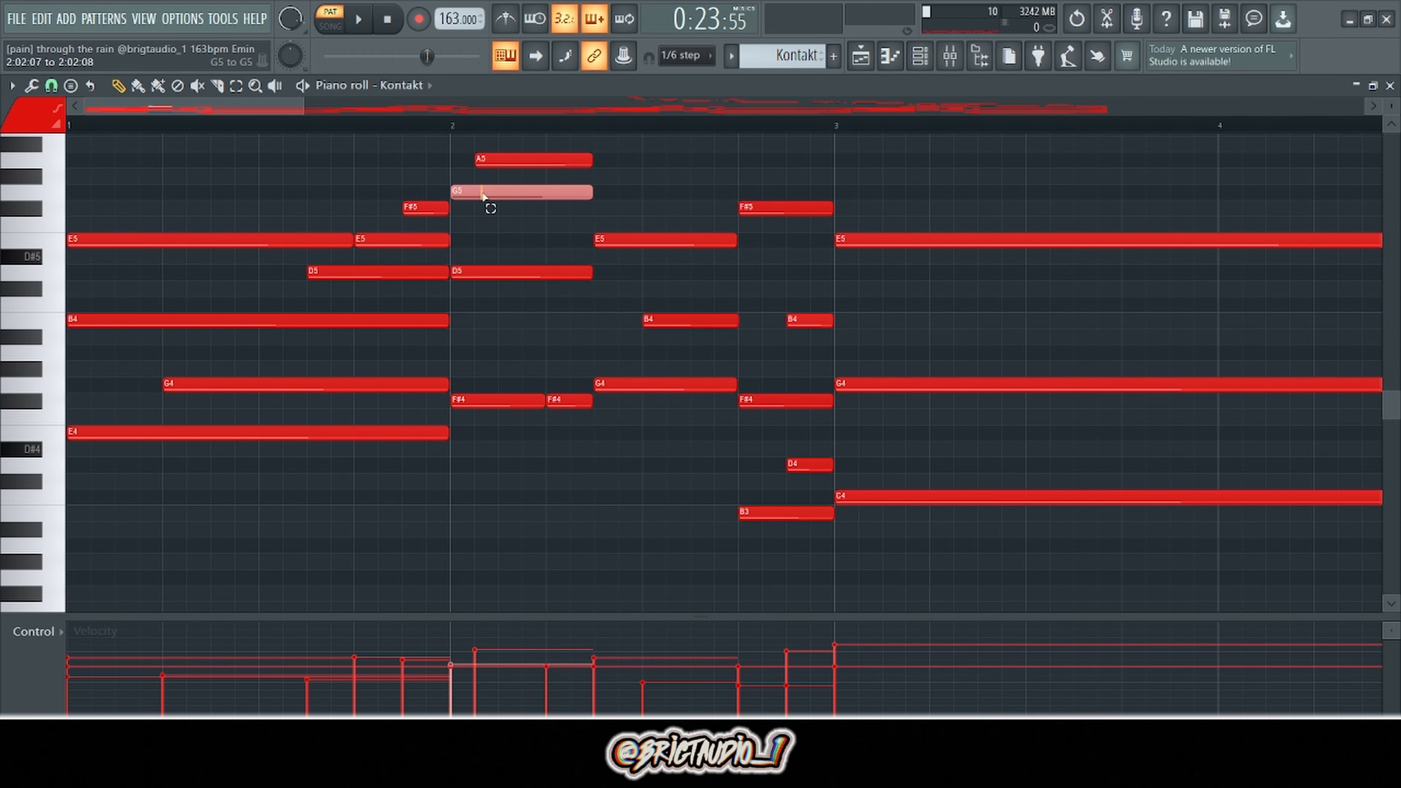
key(ctrl+Down)
key(ctrl+Up)
scroll(469, 270, up, 2)
Try the A5 note in bar 2 one octave lower and return it to A5.
click(530, 227)
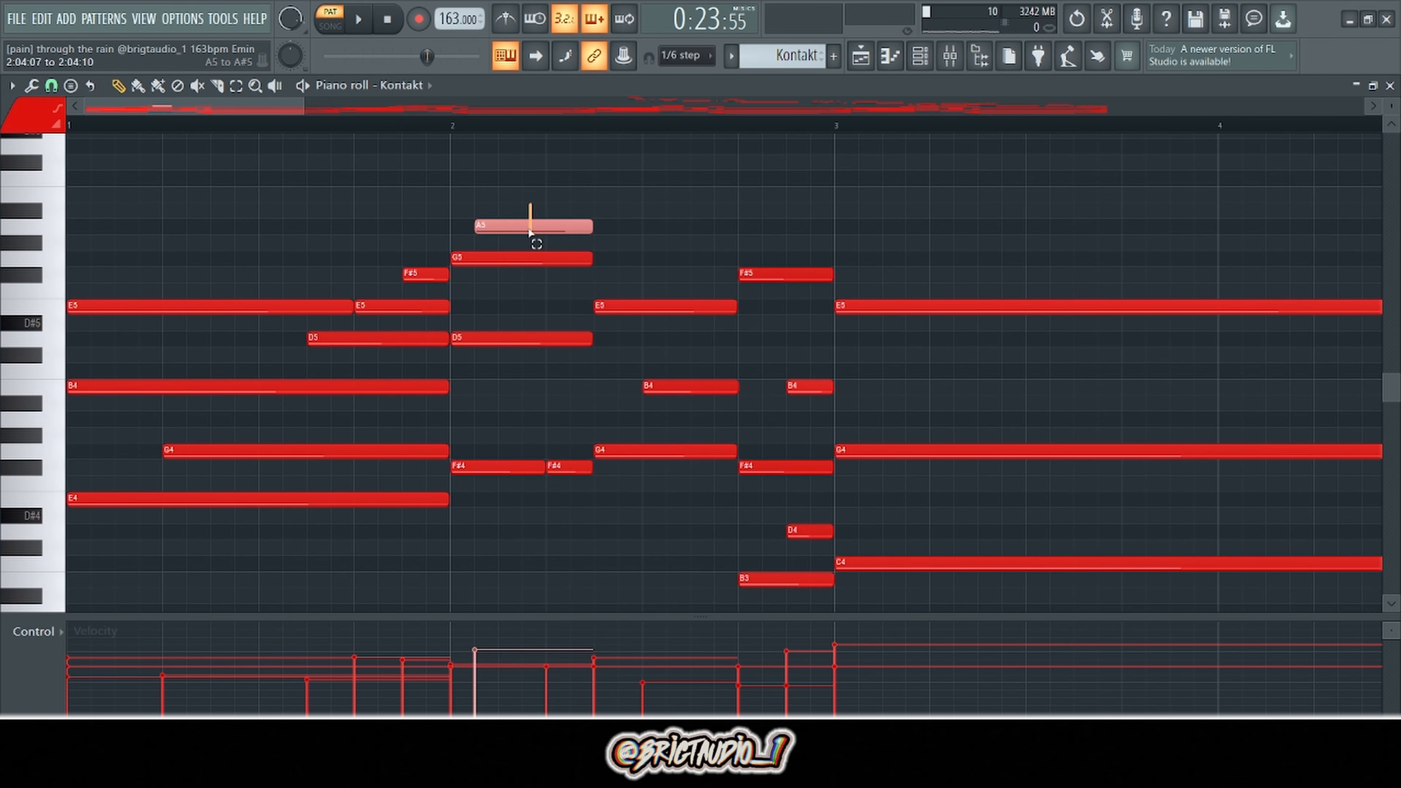
key(ctrl+Down)
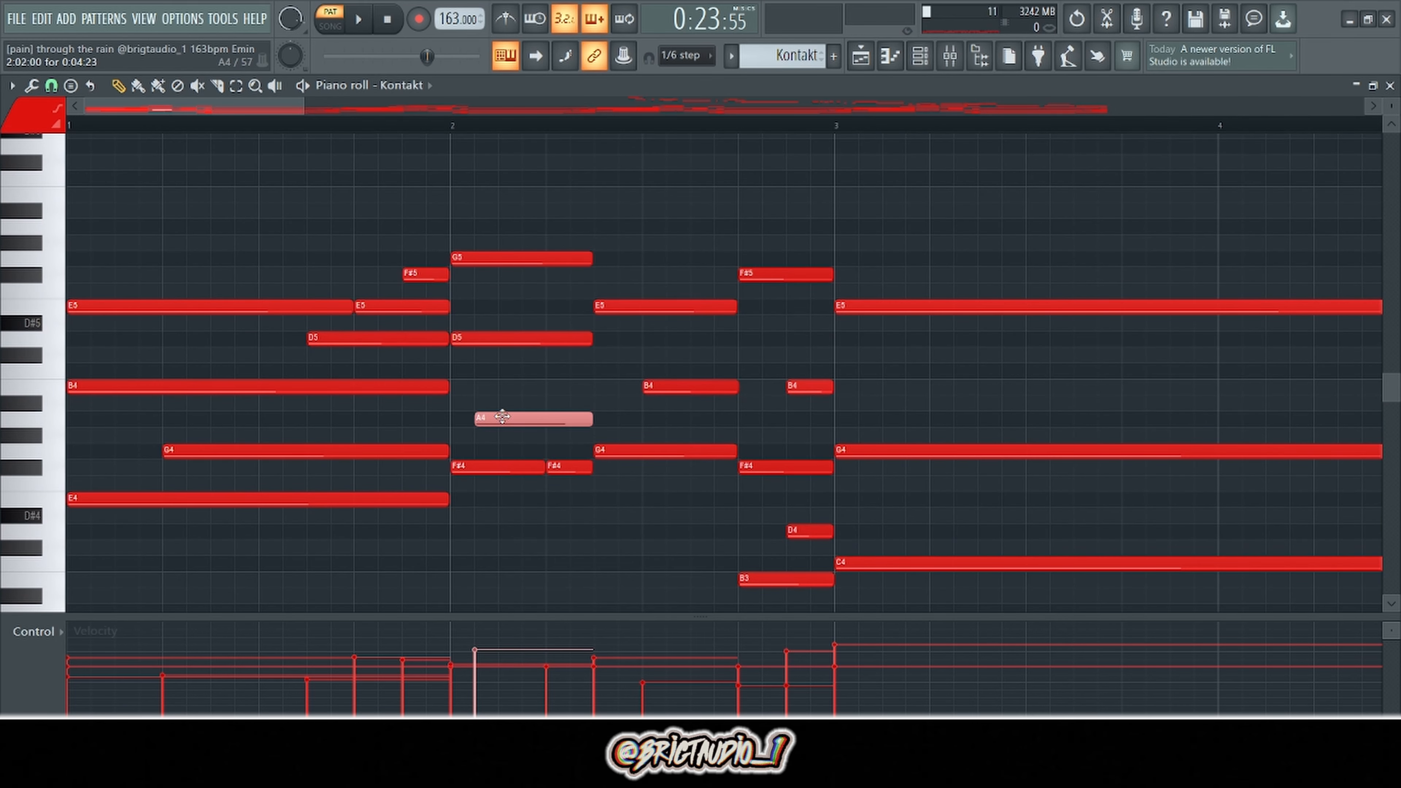
key(ctrl+Up)
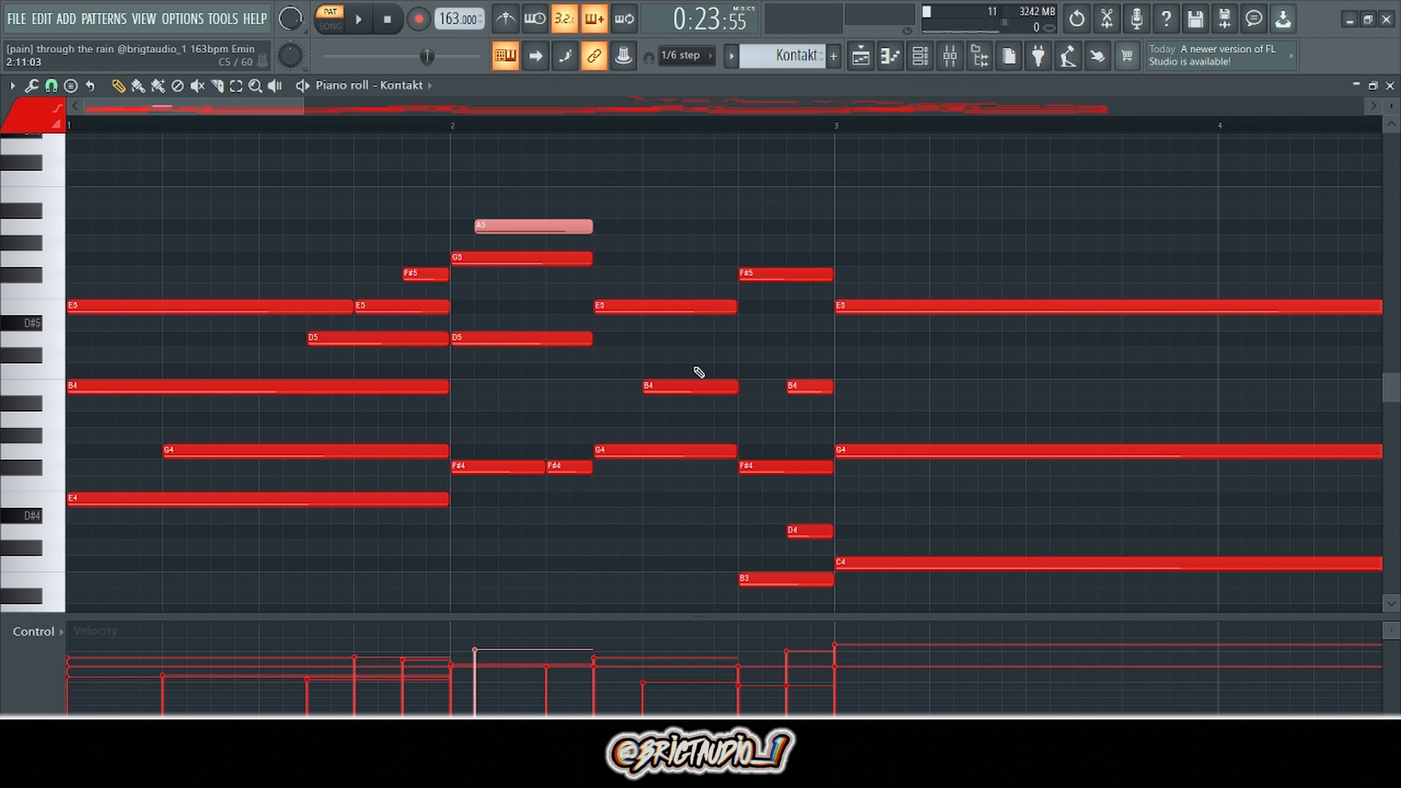
Select the B4 note in mid bar 2, try the F#5 note after it one octave lower and return it to F#5.
click(692, 389)
mouse_move(685, 387)
mouse_down()
mouse_move(636, 384)
mouse_move(666, 384)
mouse_up()
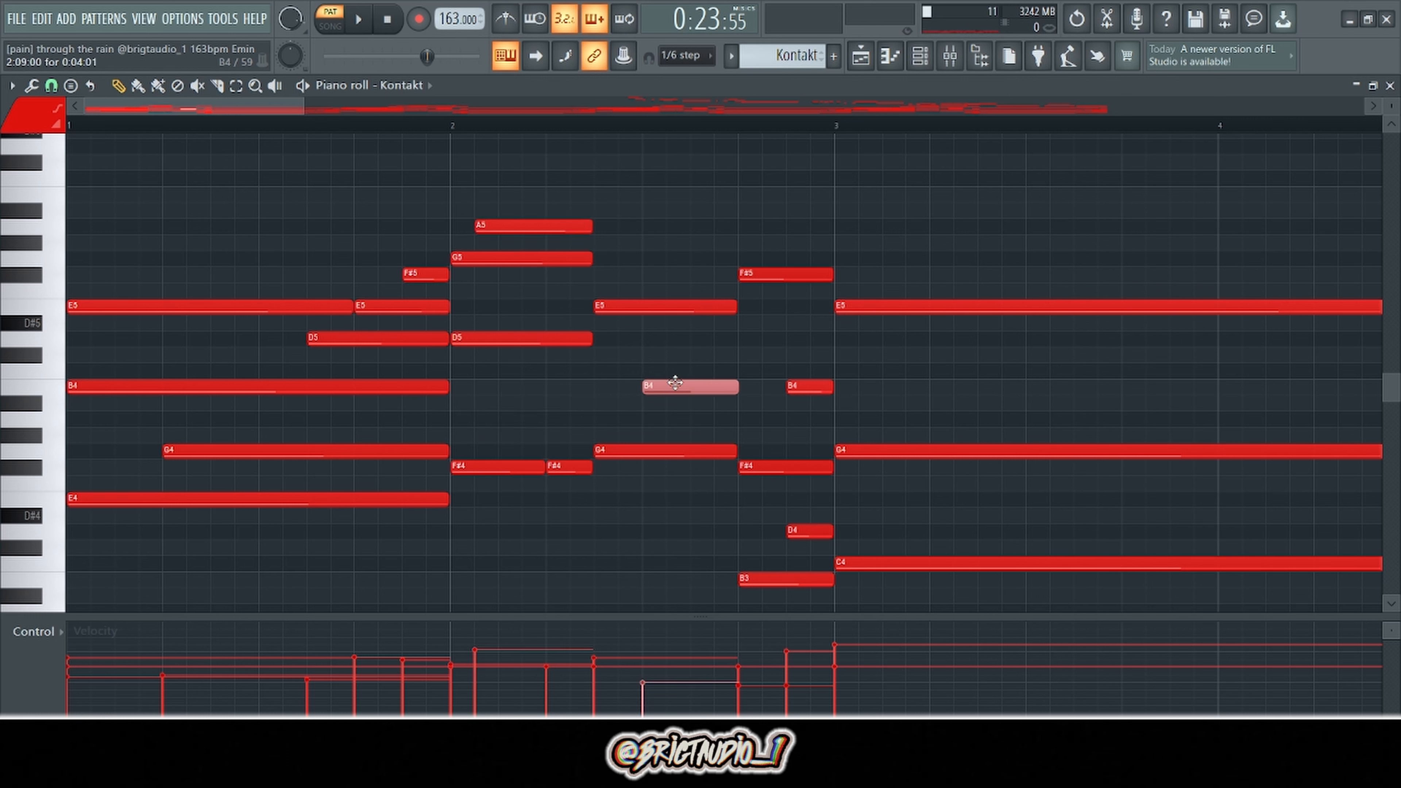
scroll(800, 358, down, 1)
click(796, 236)
key(ctrl+Down)
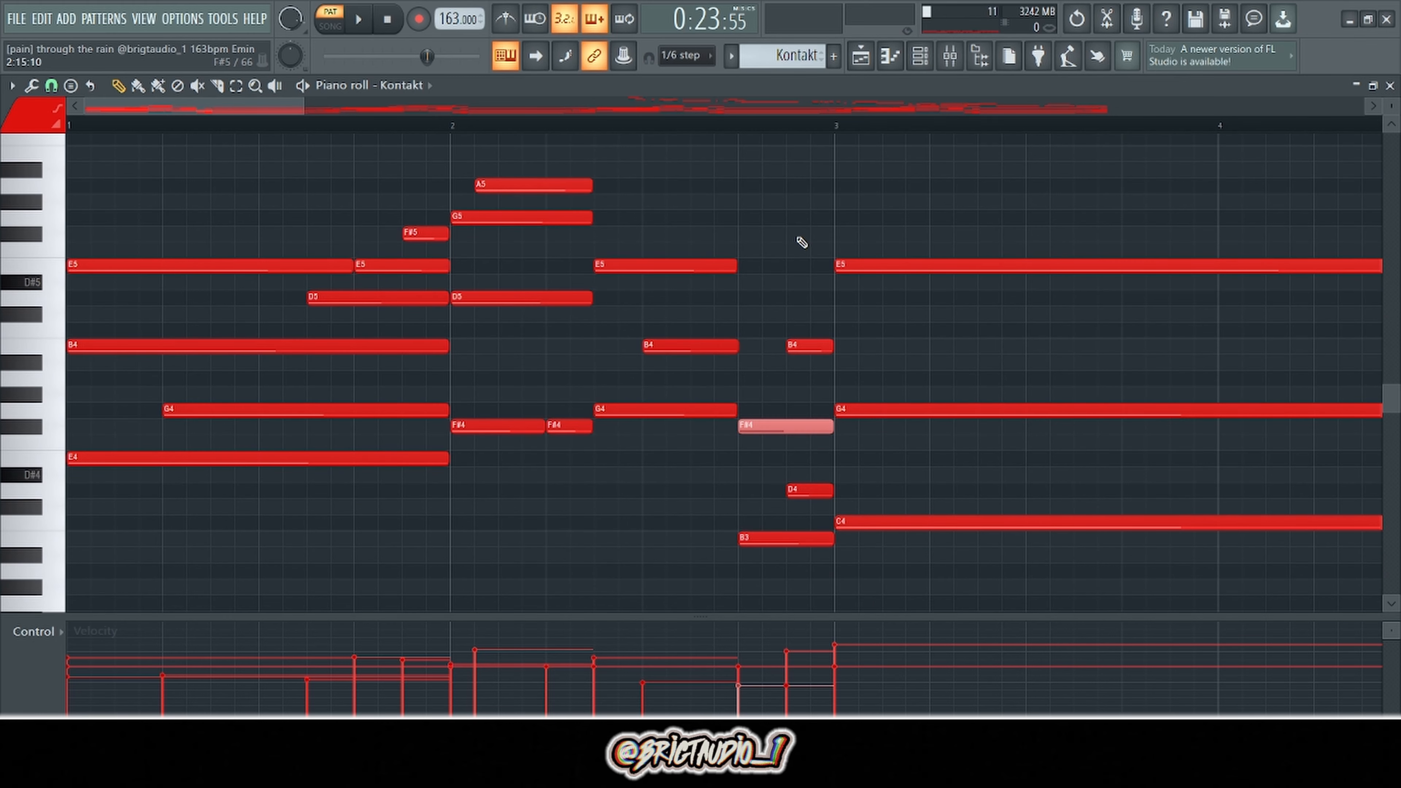
key(ctrl+Up)
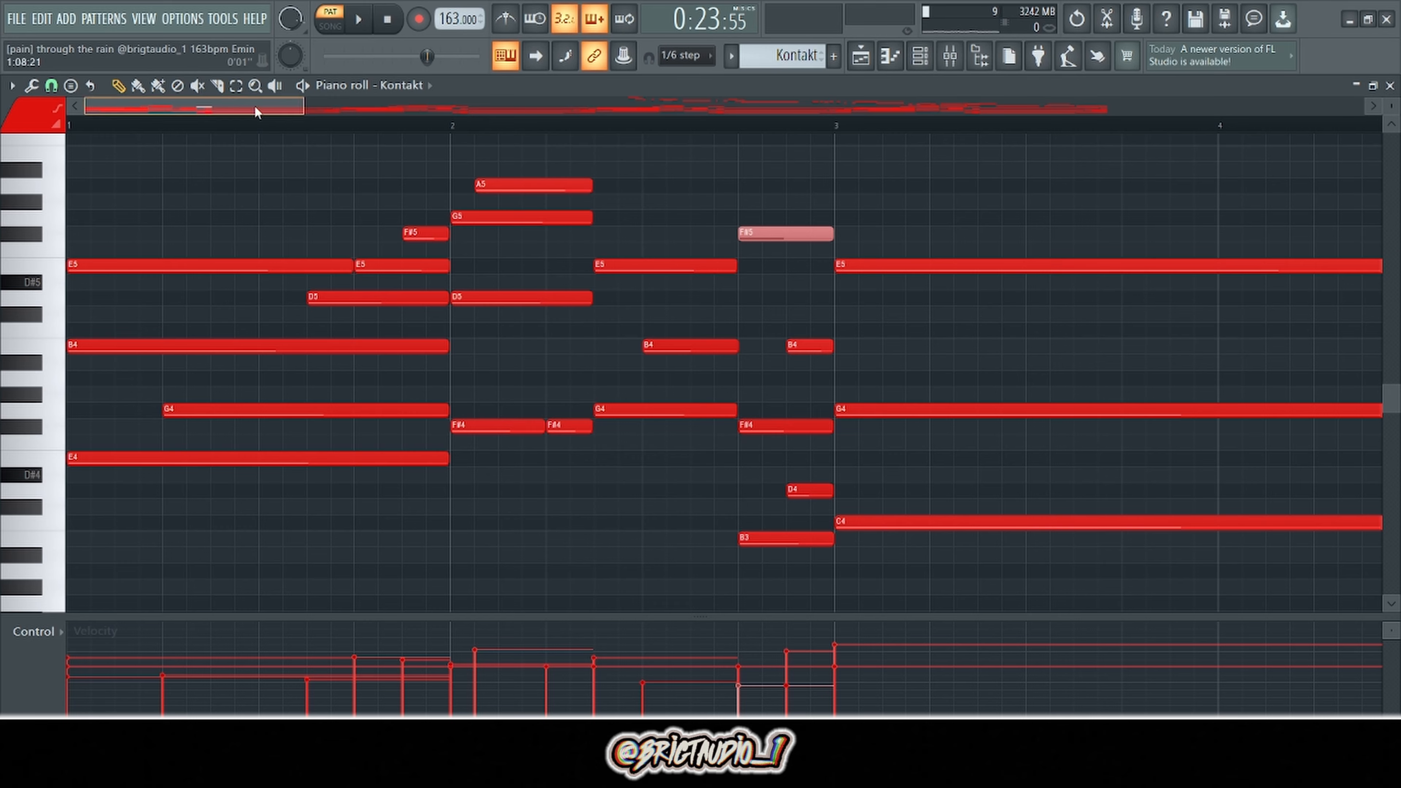
Play the pattern briefly from bar 2, stop it and return the playback position to the start.
scroll(594, 244, up, 1)
ctrl+click(354, 332)
drag(396, 365, 444, 305)
click(452, 124)
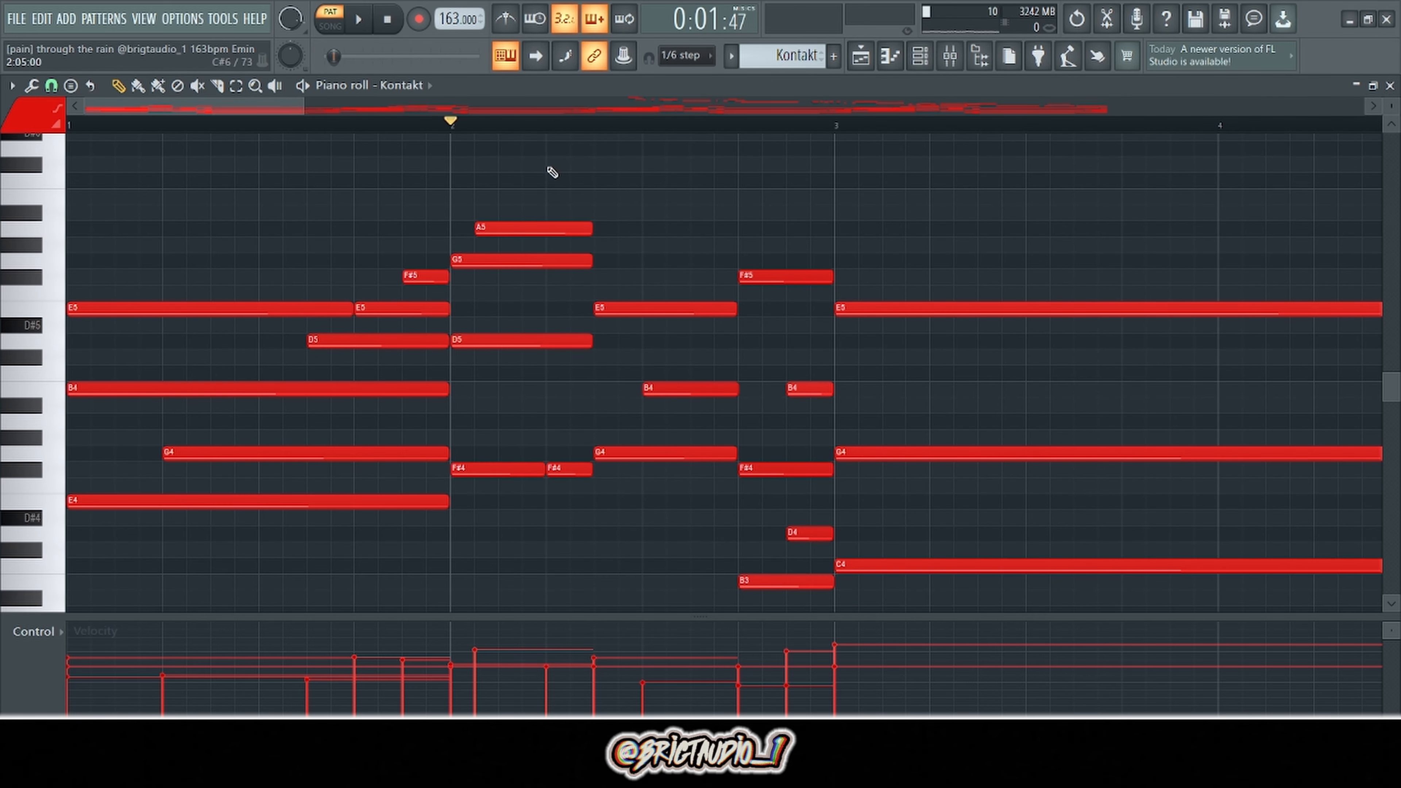
key(space)
key(space)
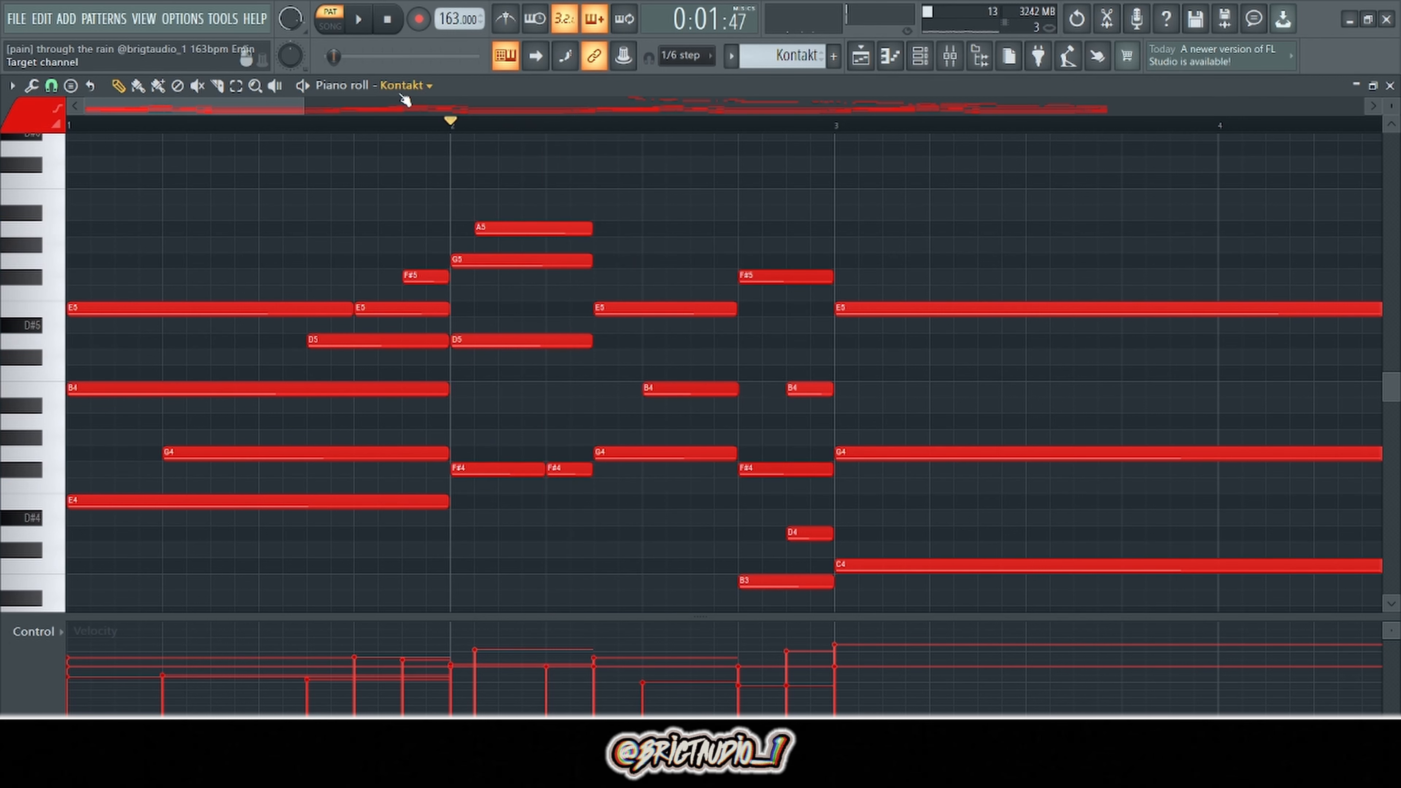
click(55, 118)
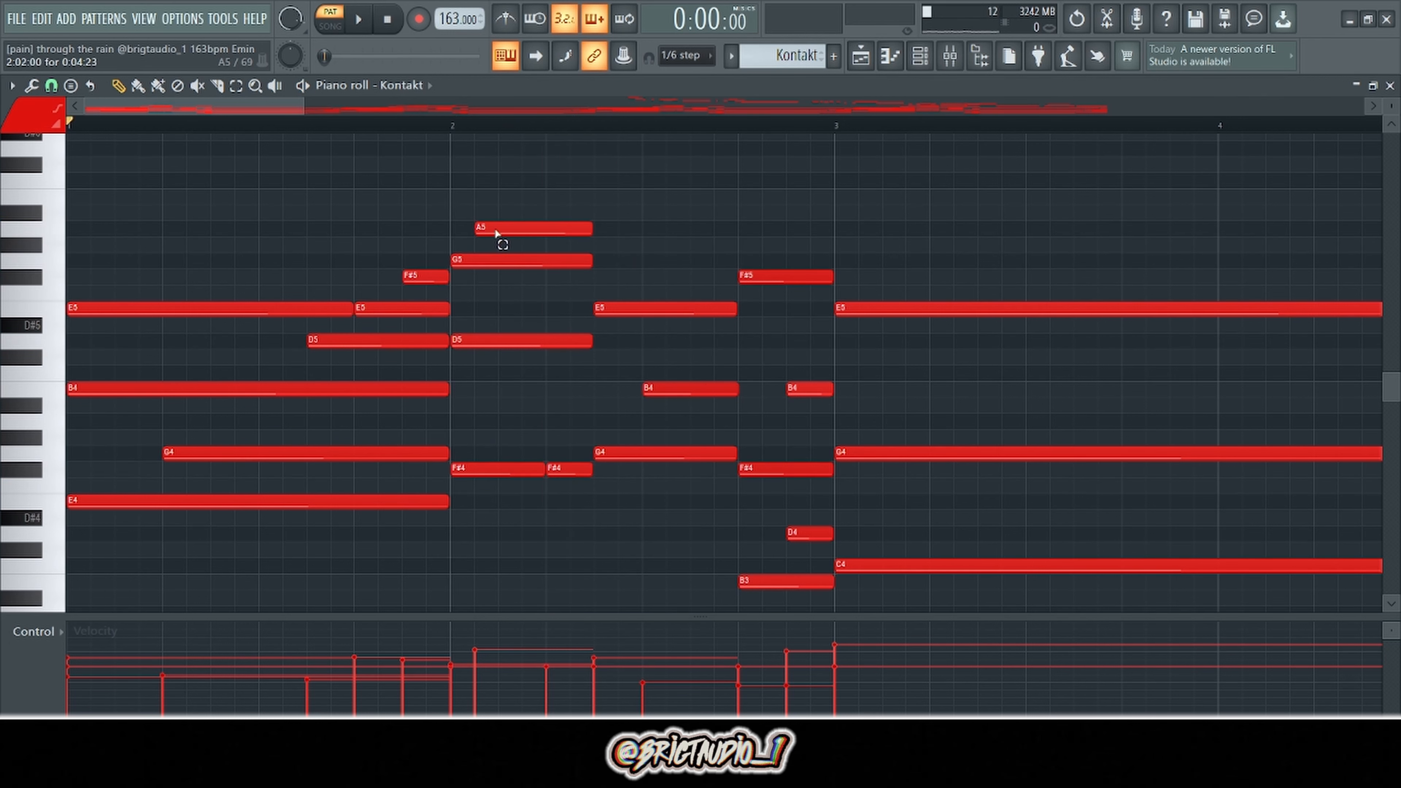
Select the upper run from D5 to A5 across bars 1 and 2, and instead select the notes from late bar 2 into bar 3.
drag(496, 232, 399, 364)
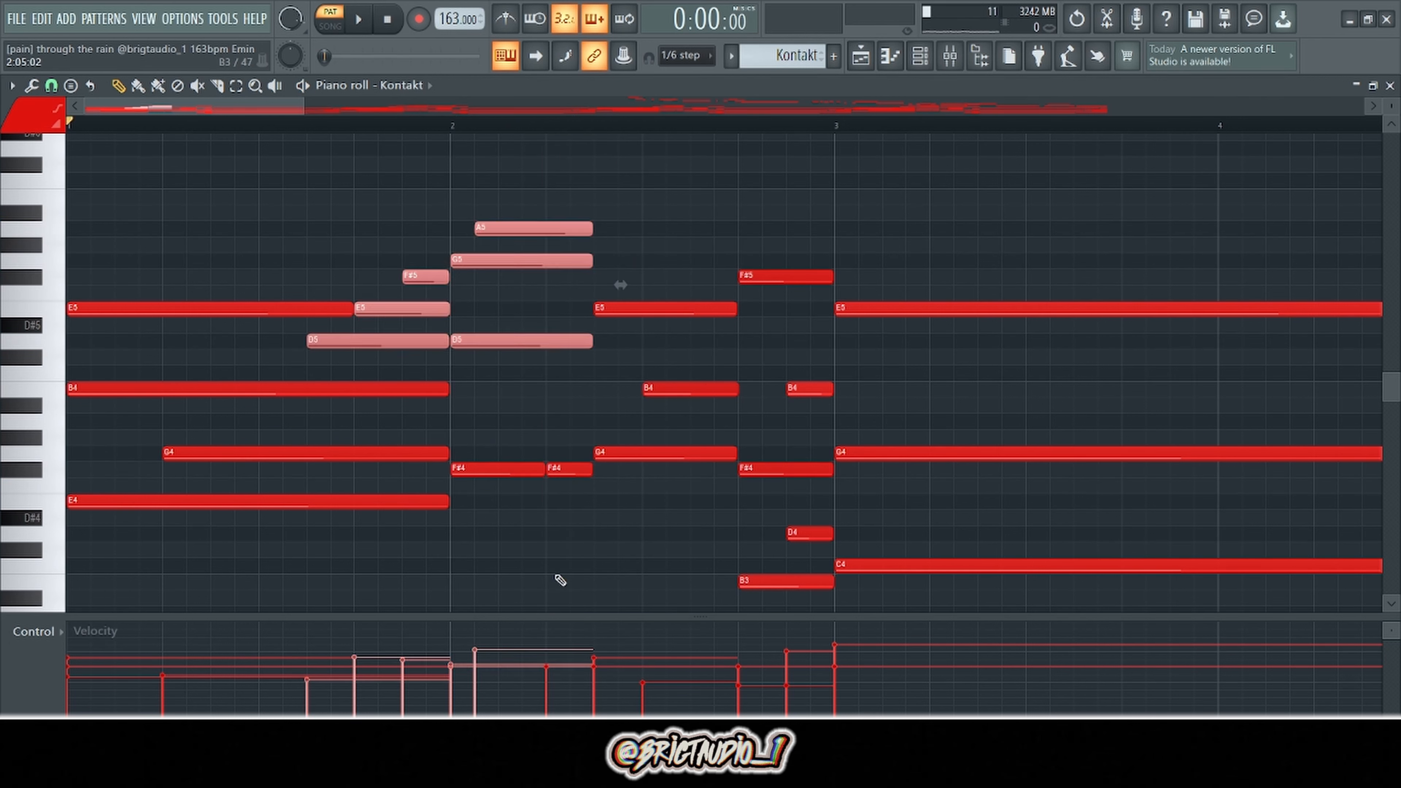
drag(607, 288, 840, 586)
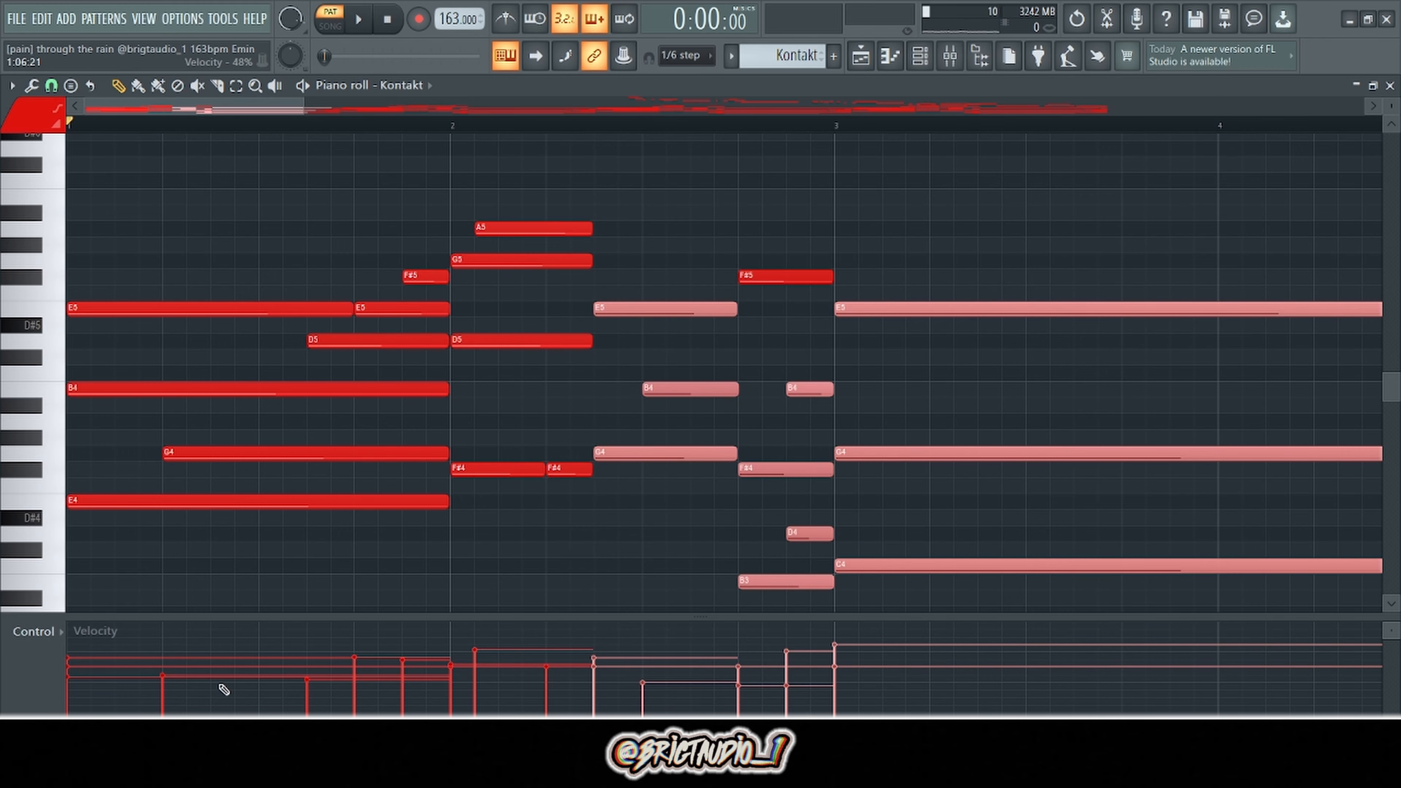
scroll(709, 449, down, 10)
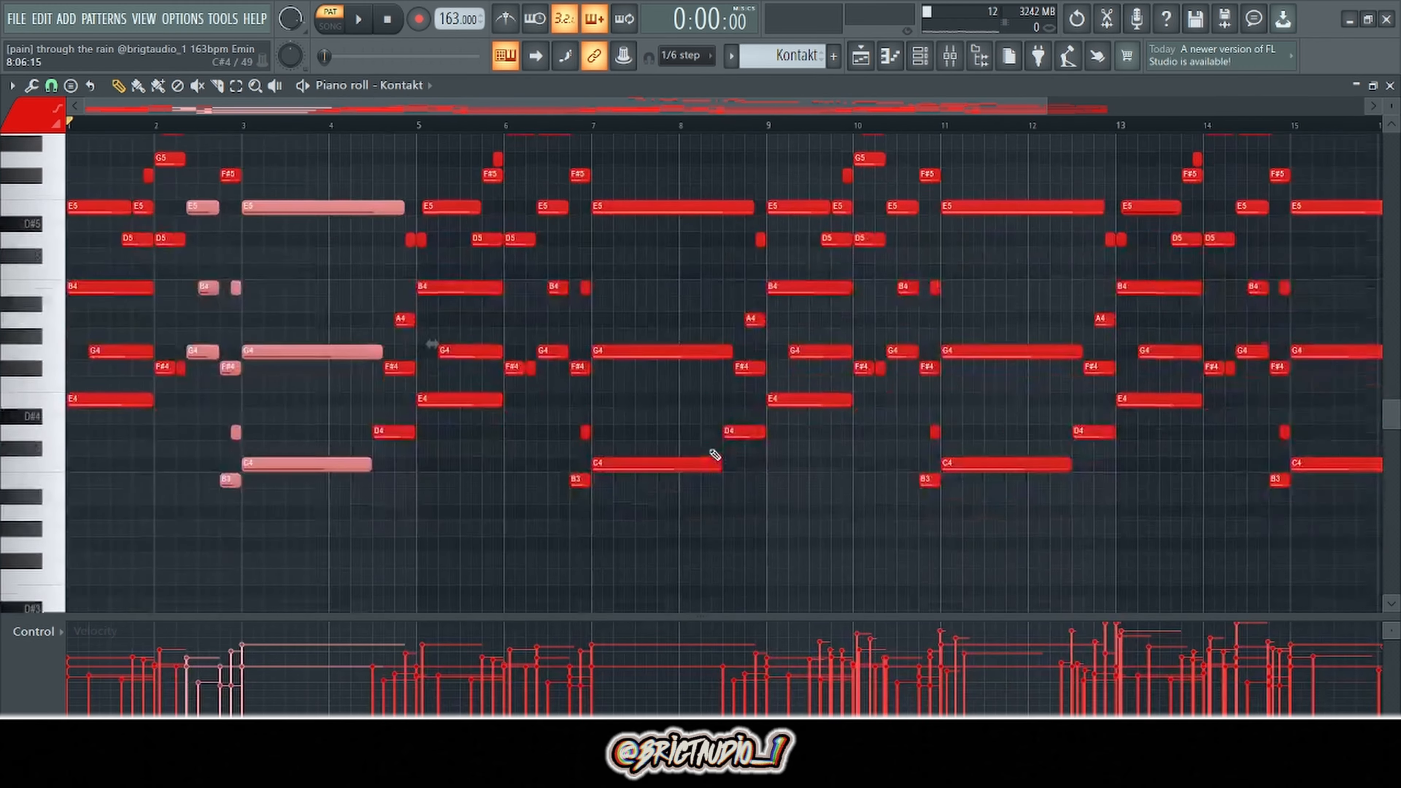
Clear the note selection, play the pattern from the start into late bar 4, and stop it.
scroll(580, 433, up, 2)
scroll(580, 434, up, 1)
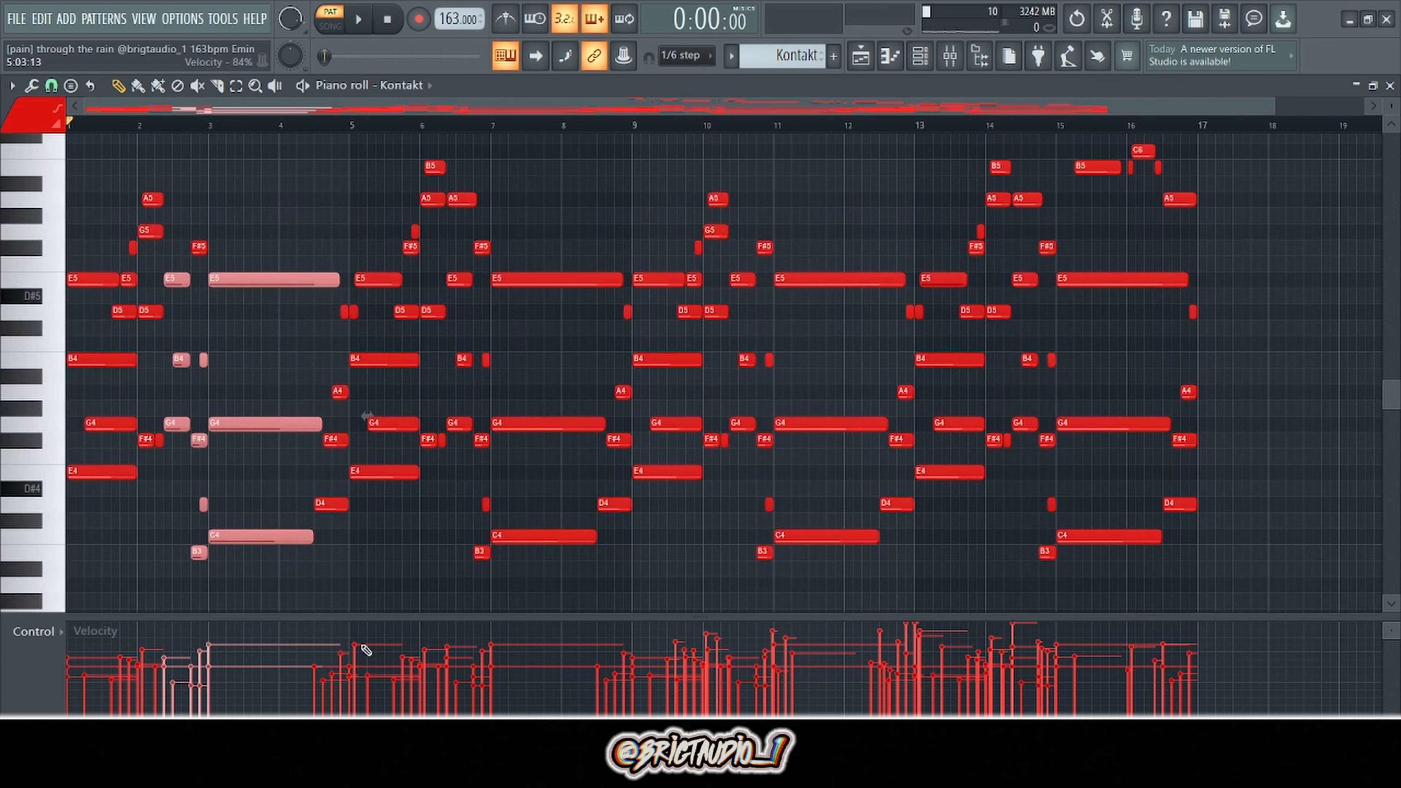
scroll(230, 376, up, 5)
drag(237, 109, 4, 114)
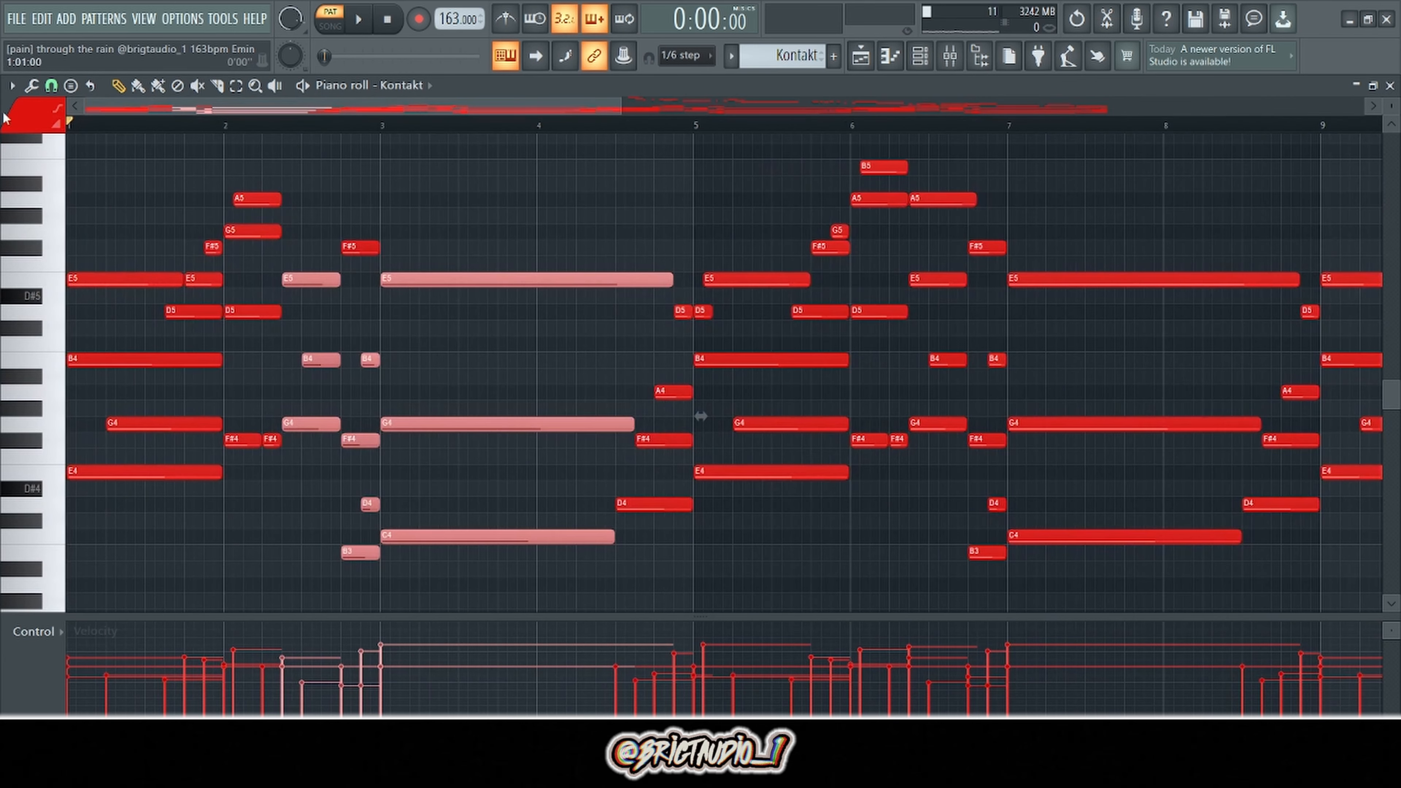
key(space)
click(566, 182)
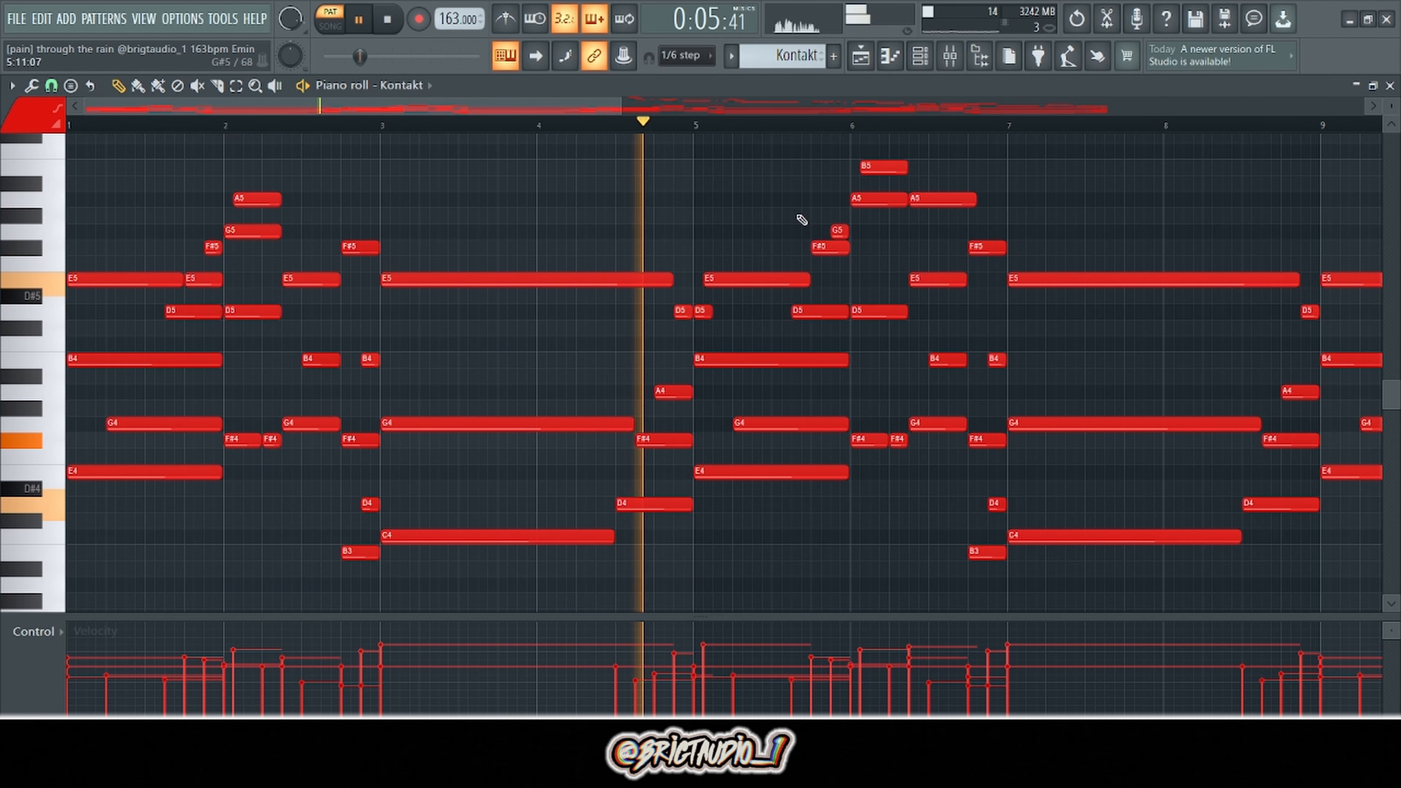
key(space)
Place the playback position at bar 5 and examine the rising notes leading into bar 6.
scroll(986, 243, up, 2)
scroll(985, 241, up, 1)
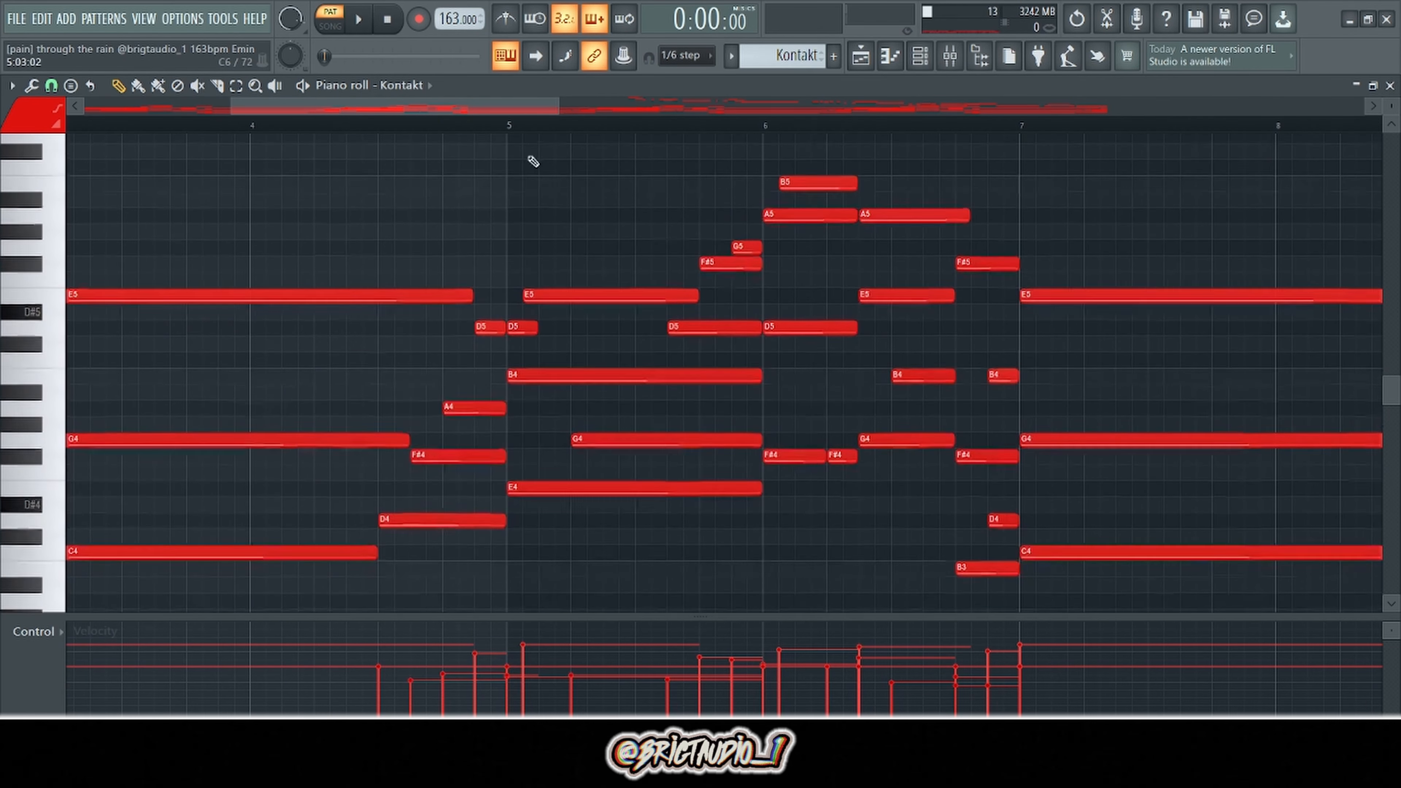
click(507, 124)
drag(737, 145, 767, 157)
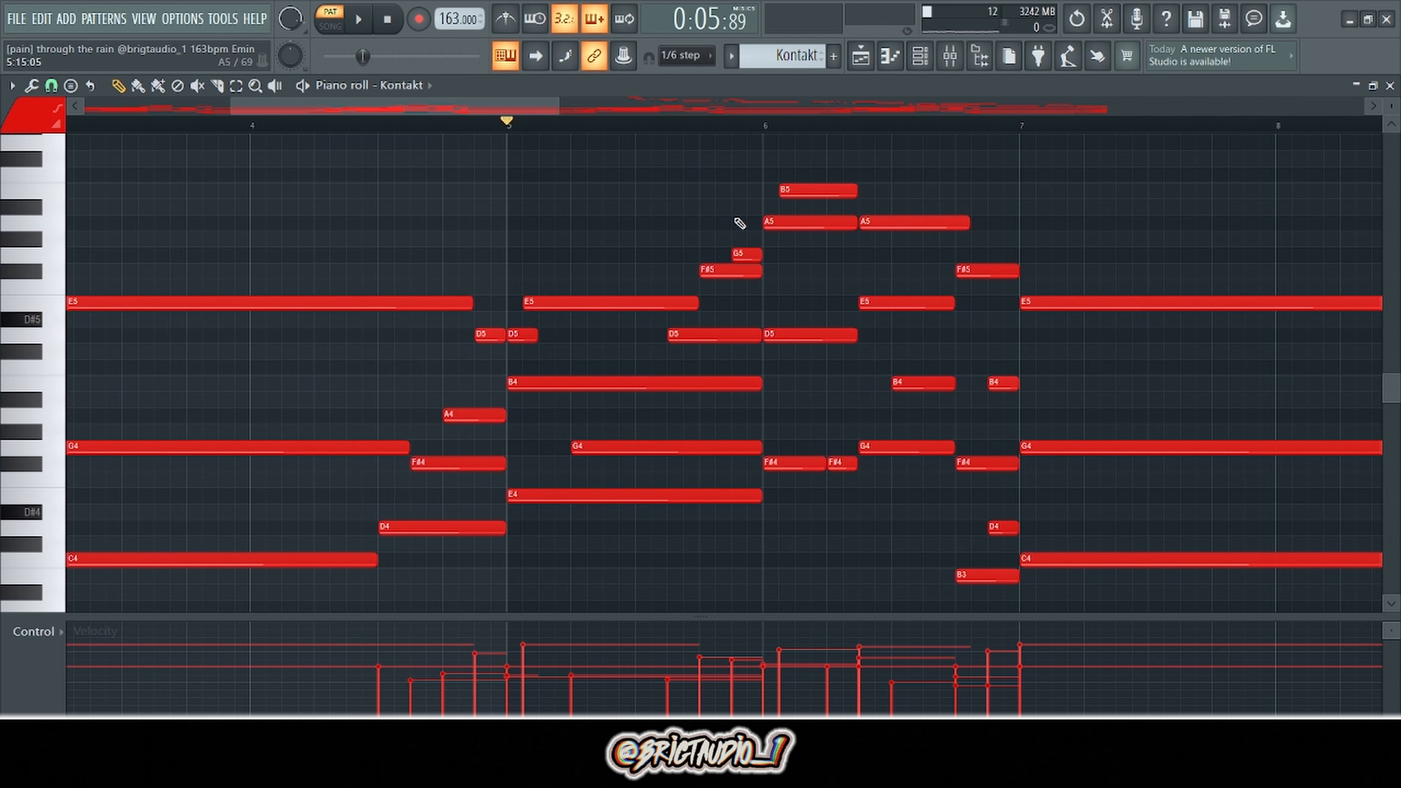
Select the G5 and A5 notes at the start of bar 2 and place the playback position at bar 2.
scroll(738, 223, down, 3)
scroll(712, 237, up, 1)
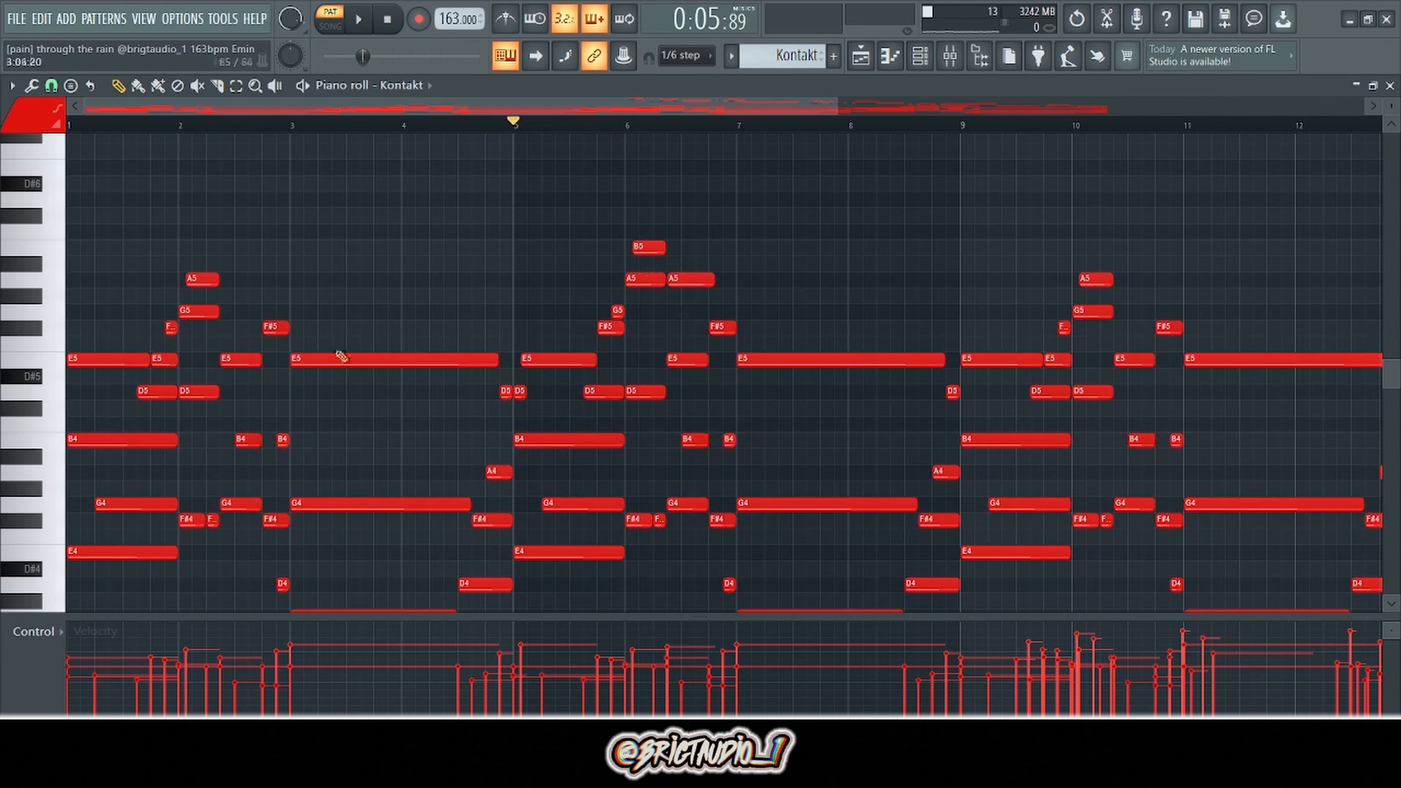
drag(228, 255, 179, 328)
click(185, 124)
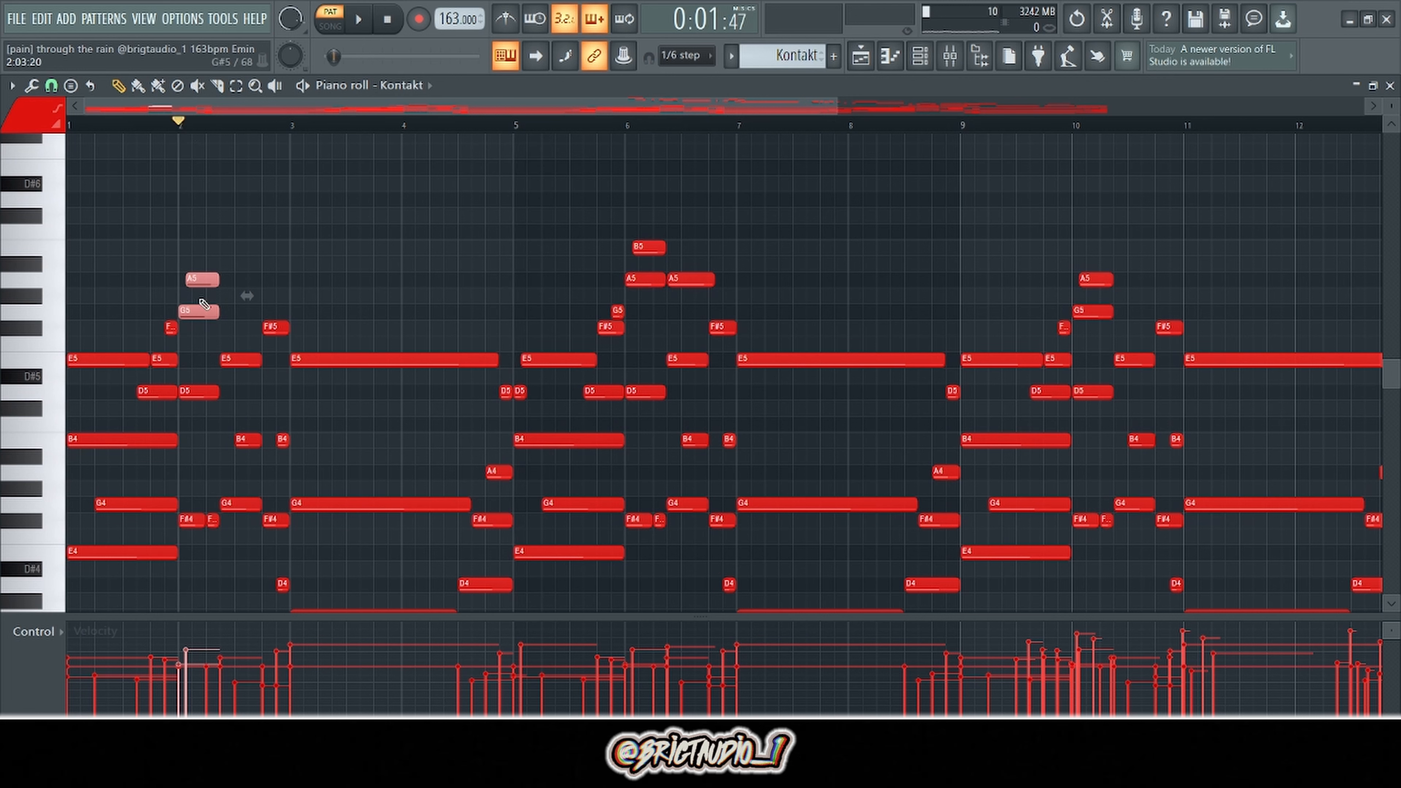
Clear the note selection, play the pattern from bar 5 through most of bar 6, and stop it.
drag(742, 234, 629, 275)
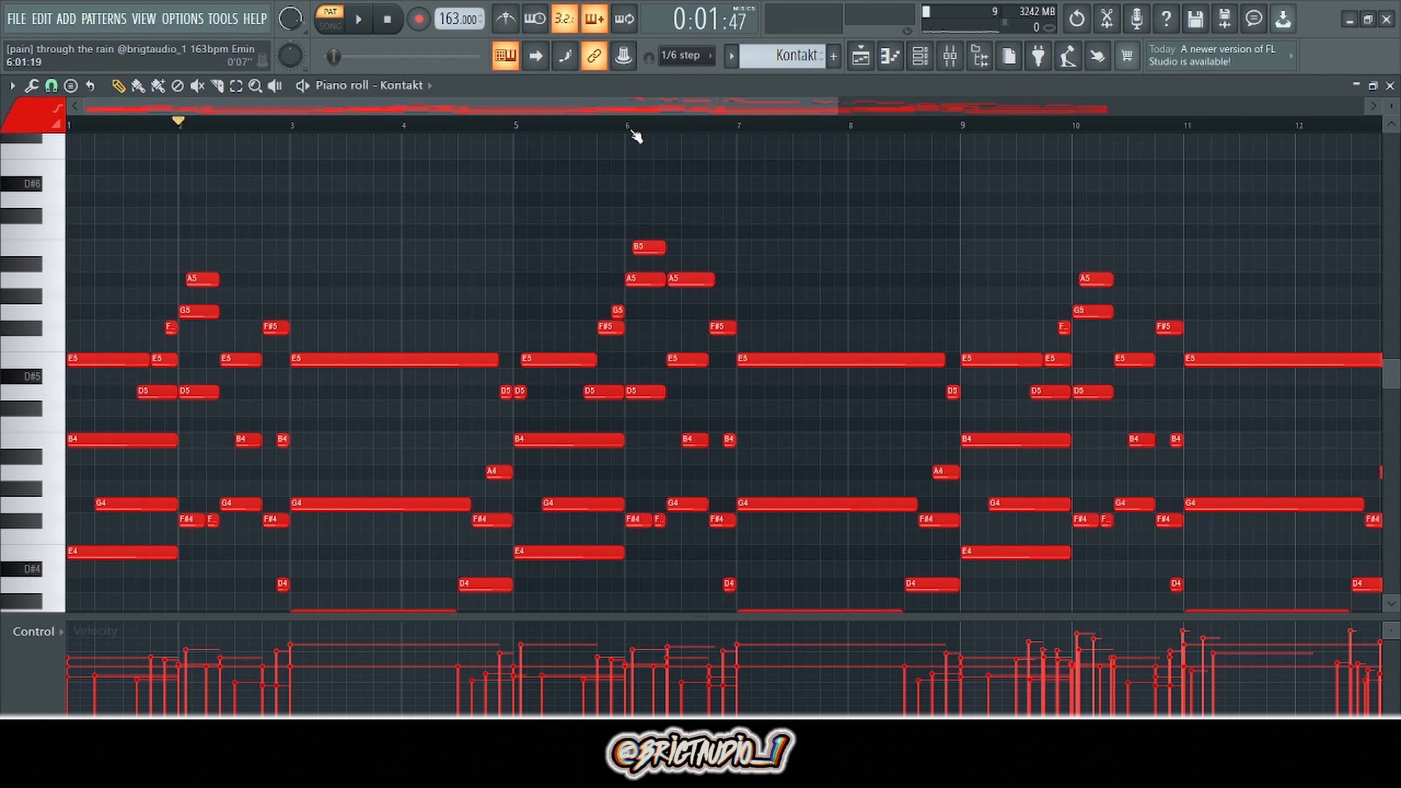
click(628, 124)
click(517, 123)
key(space)
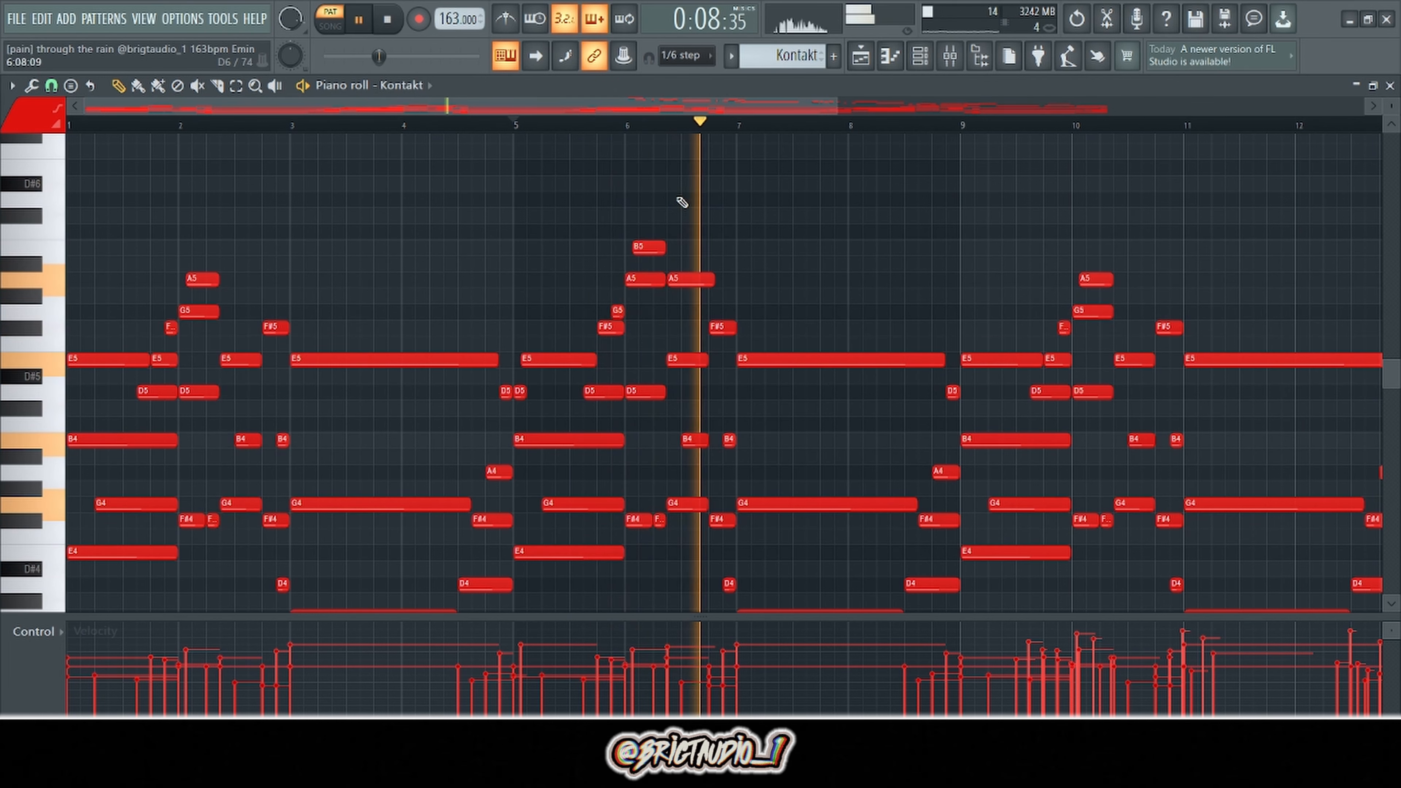
key(space)
Compare the phrase in bars 1 to 4 with its variation in bars 5 to 8 and their later repeats.
scroll(669, 224, down, 3)
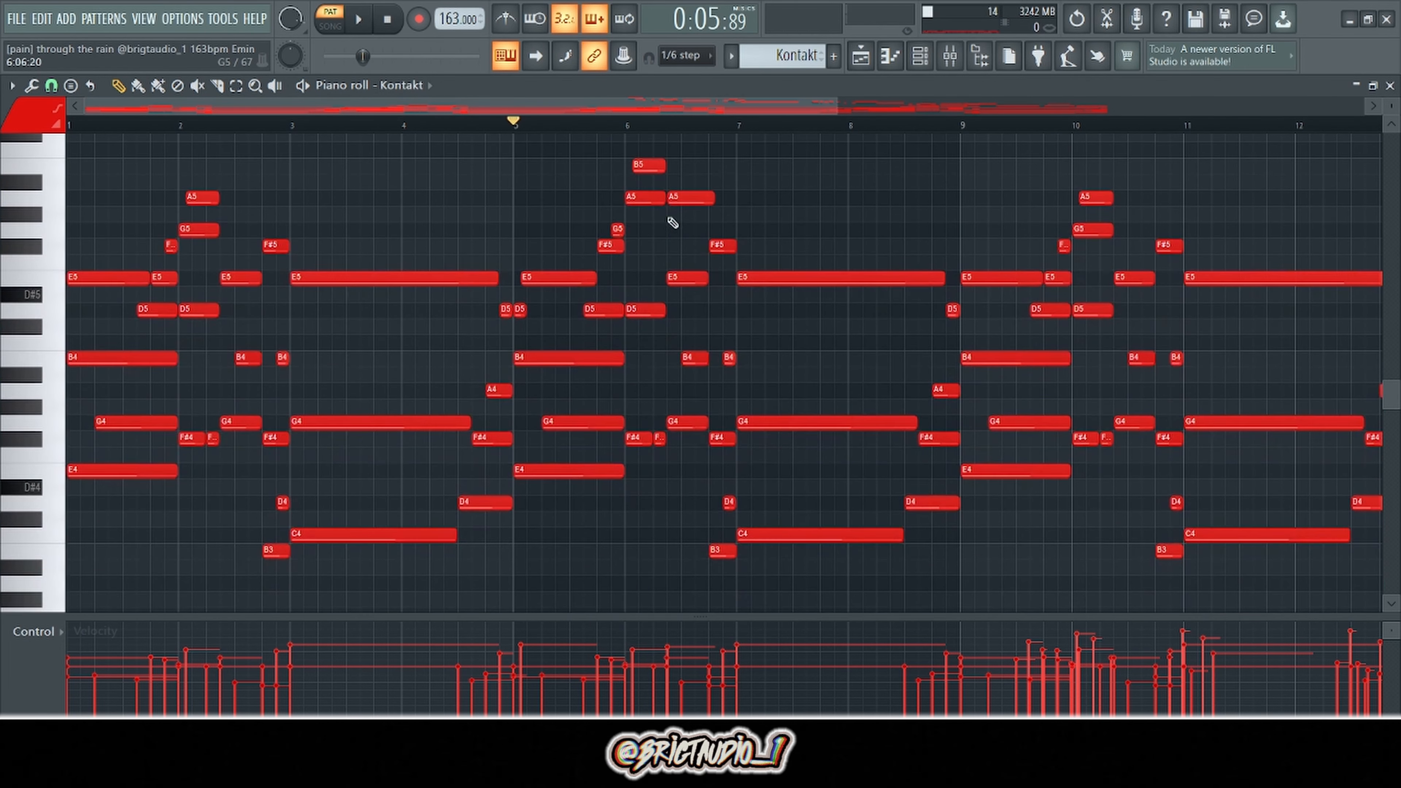
scroll(668, 200, up, 3)
scroll(575, 251, down, 3)
scroll(530, 265, down, 2)
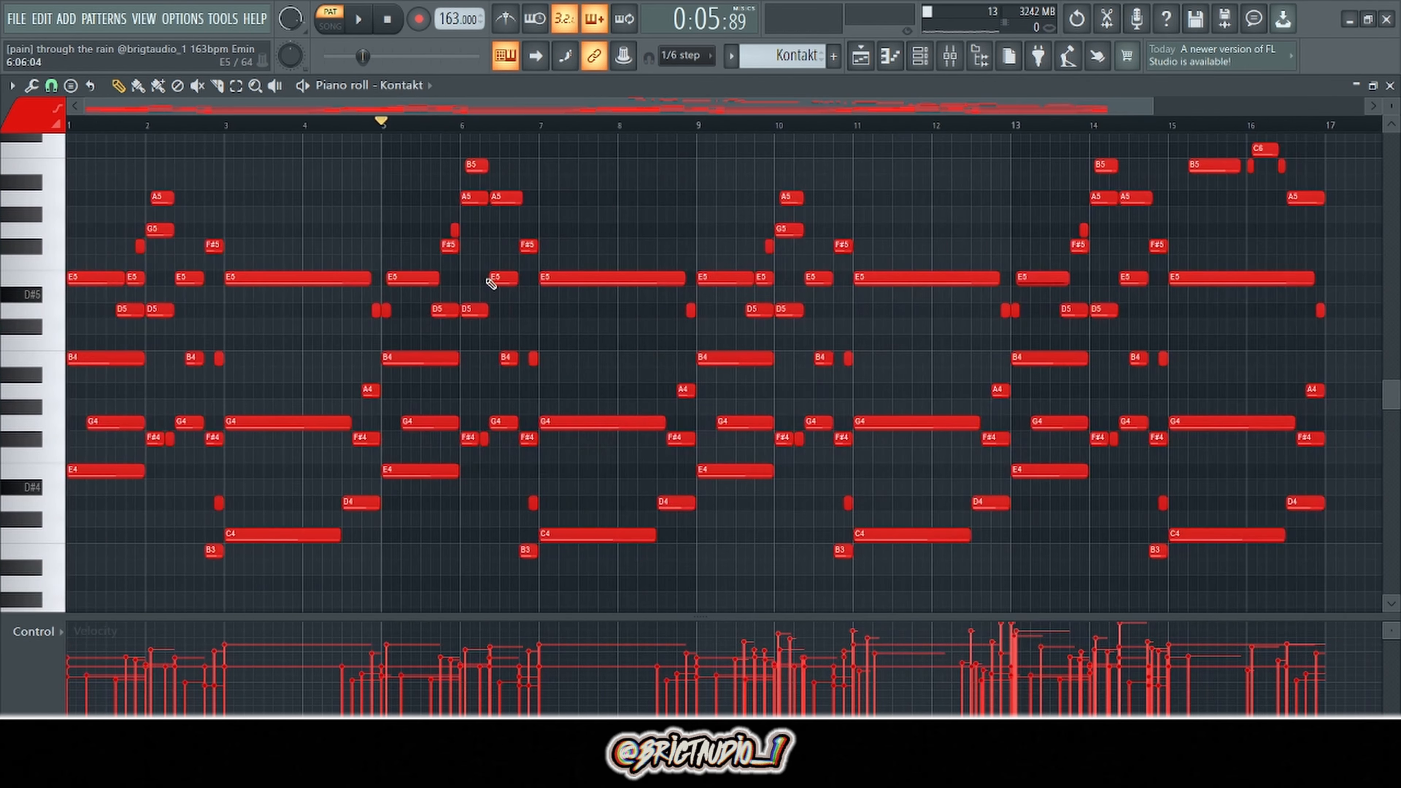
scroll(19, 417, up, 3)
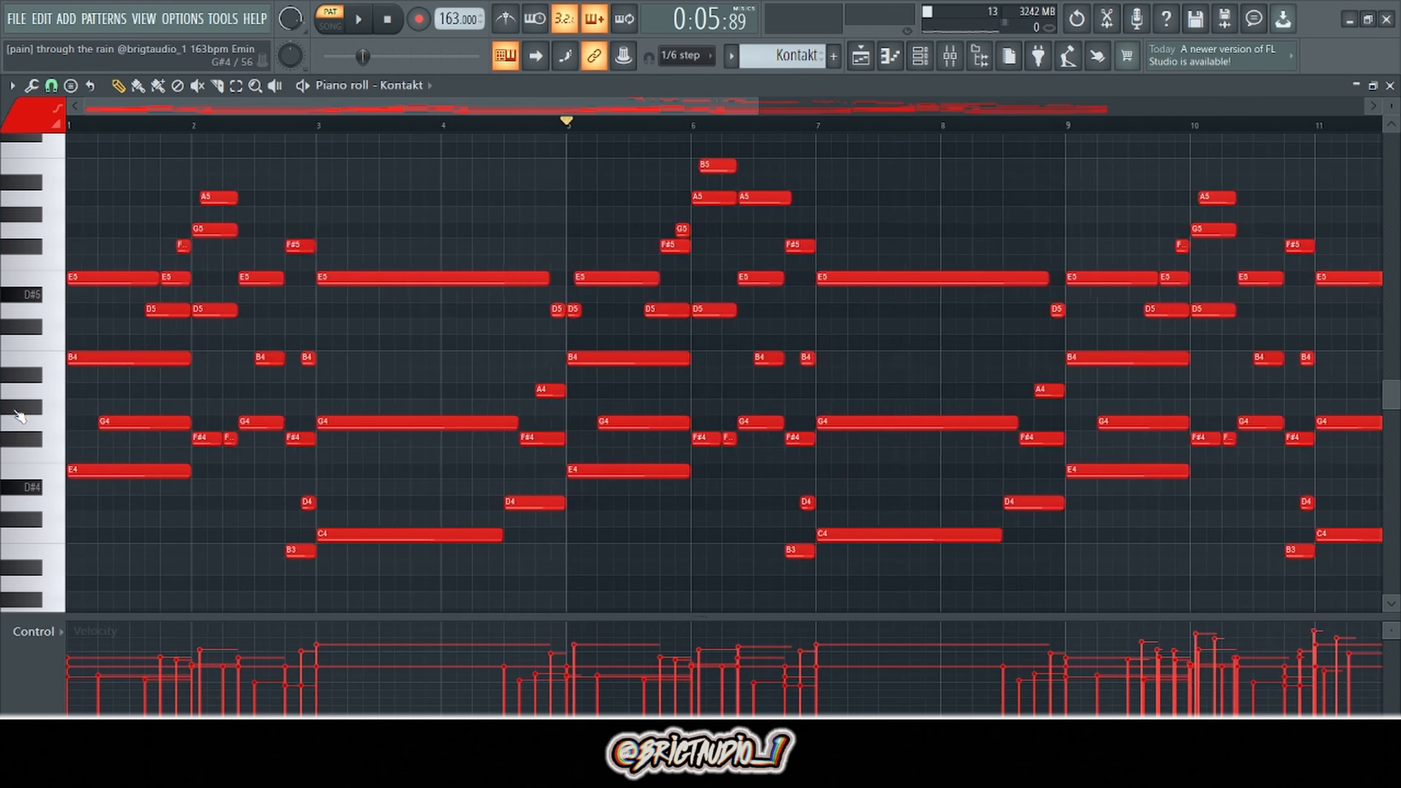
scroll(85, 363, up, 1)
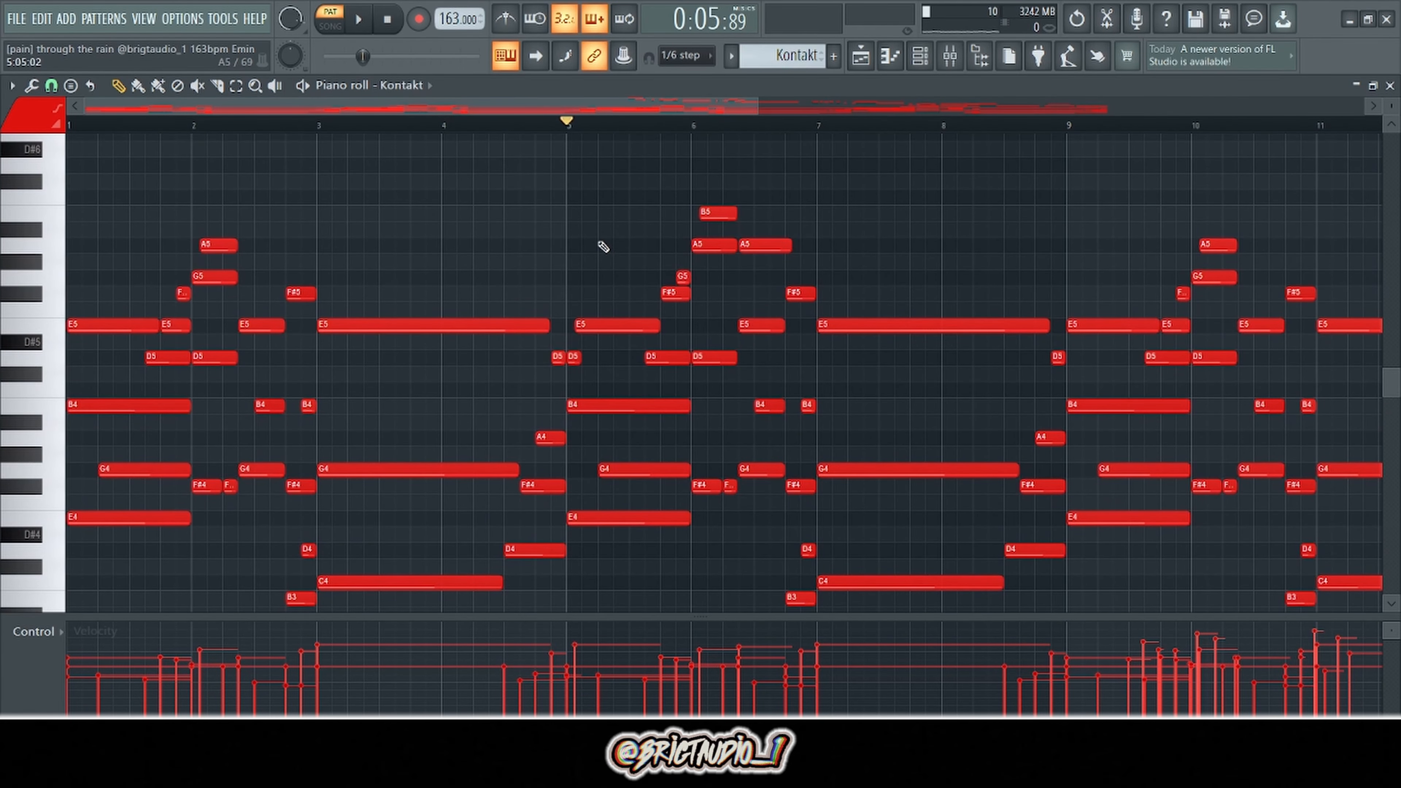
scroll(585, 240, up, 2)
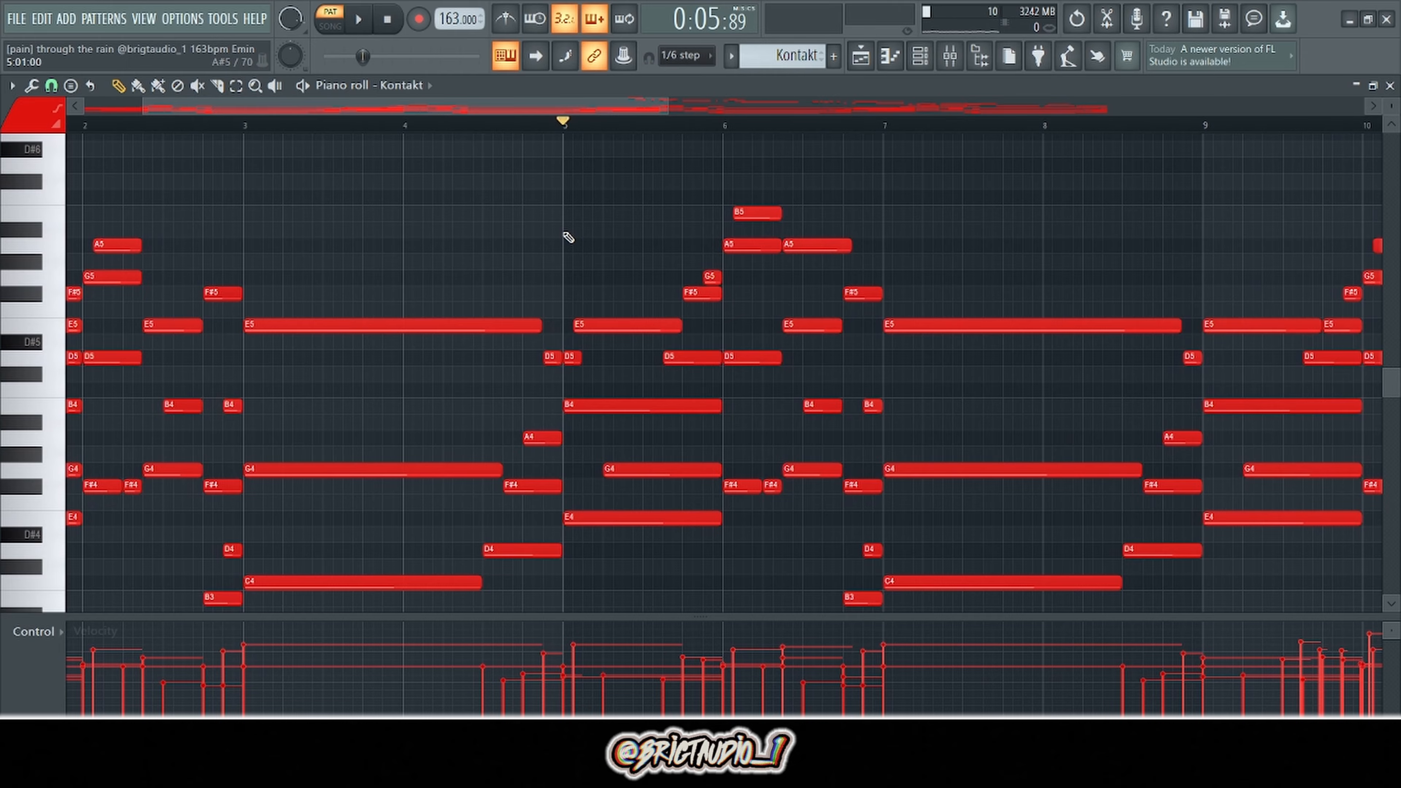
Return the playback position to the start, play the pattern into bar 7, and stop it.
scroll(565, 234, up, 2)
scroll(565, 233, down, 4)
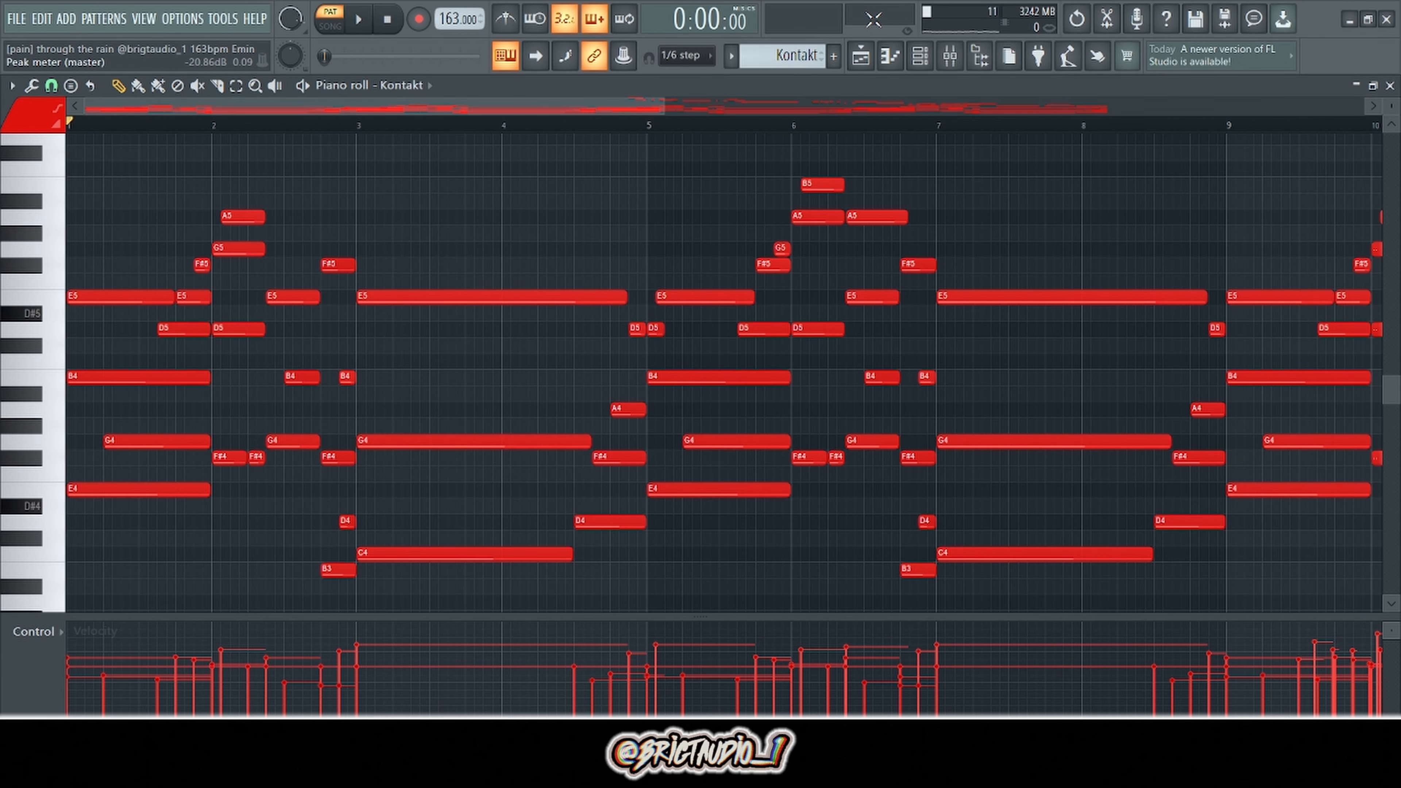
key(space)
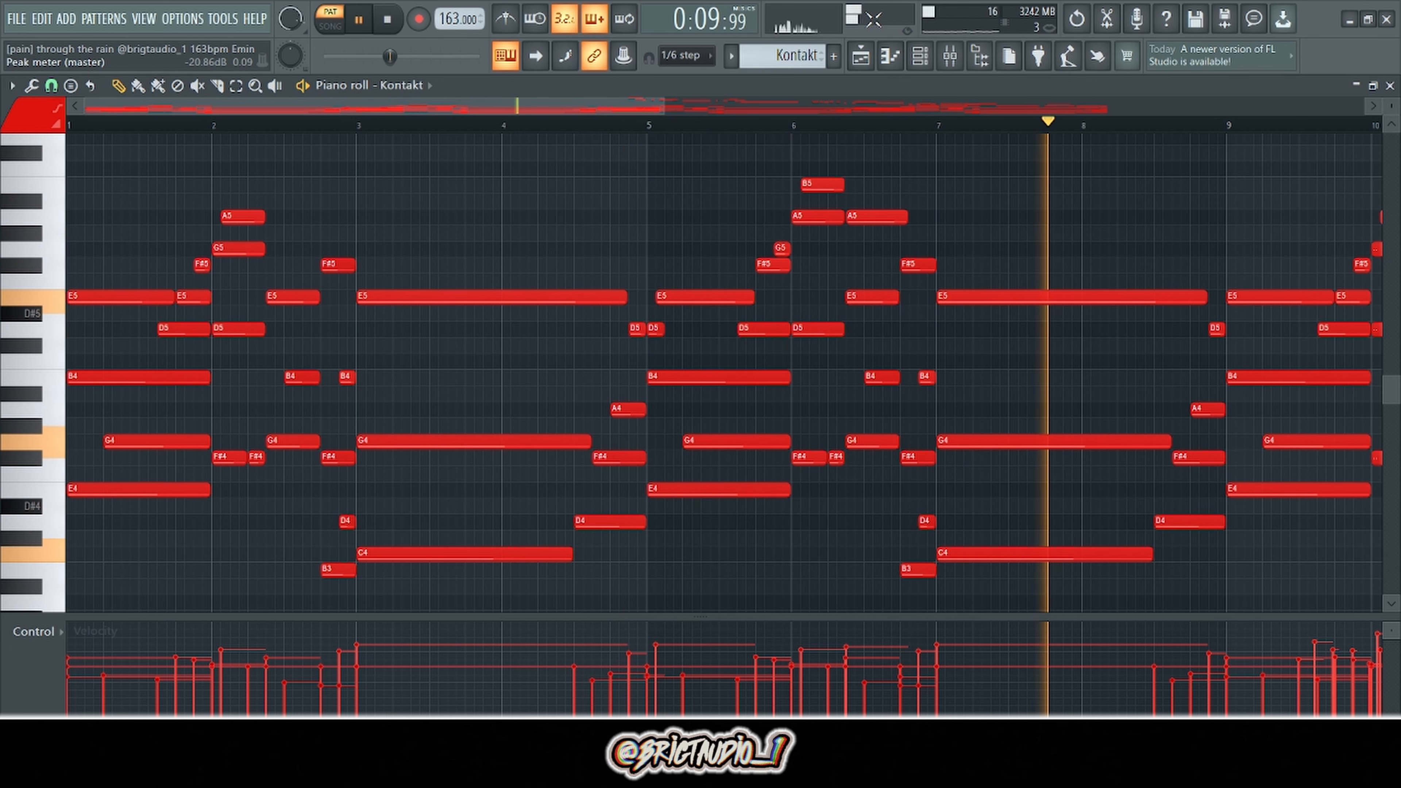
key(space)
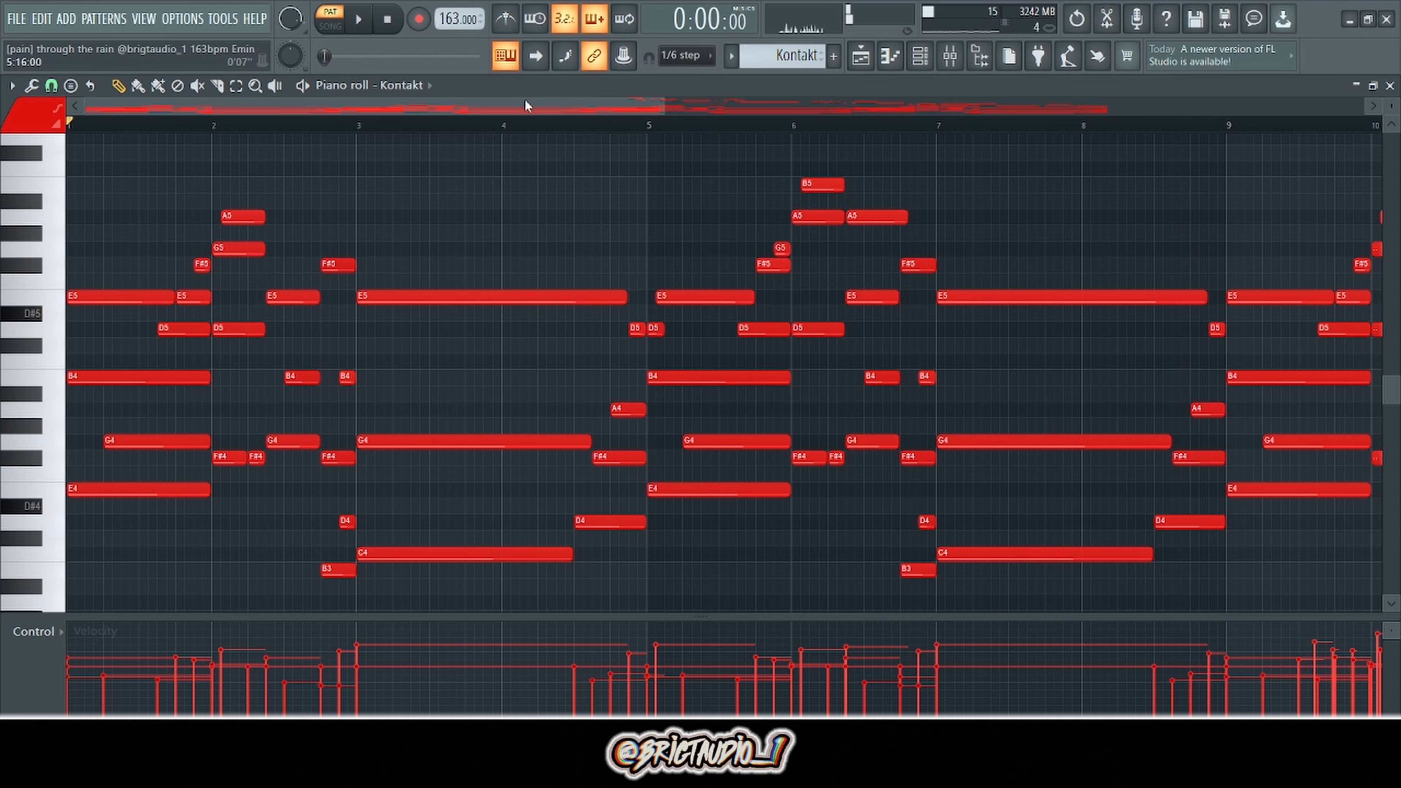
Play the pattern from bar 9 to hear the high descending melody, and stop it.
scroll(550, 294, down, 5)
scroll(788, 235, up, 2)
scroll(907, 216, up, 3)
scroll(914, 221, up, 4)
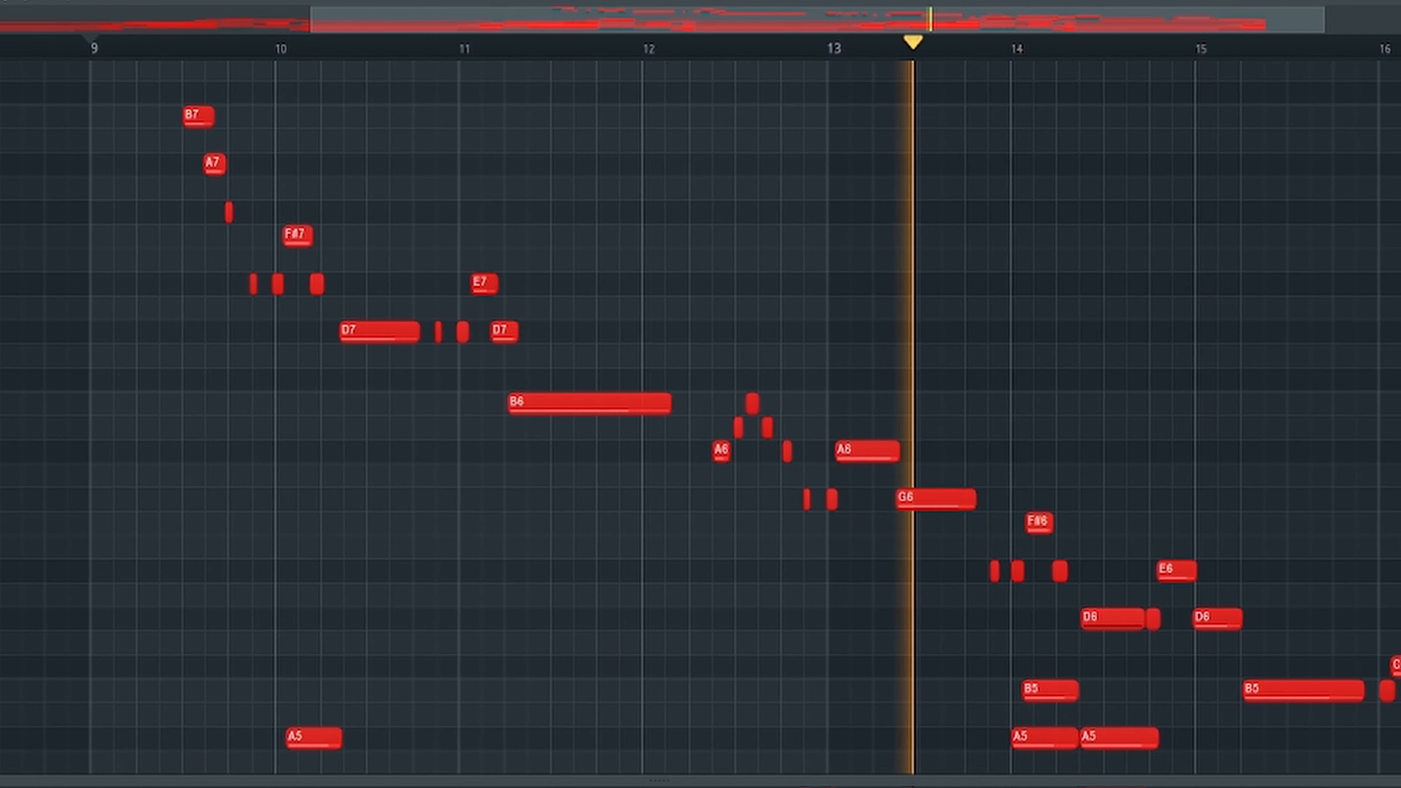
key(space)
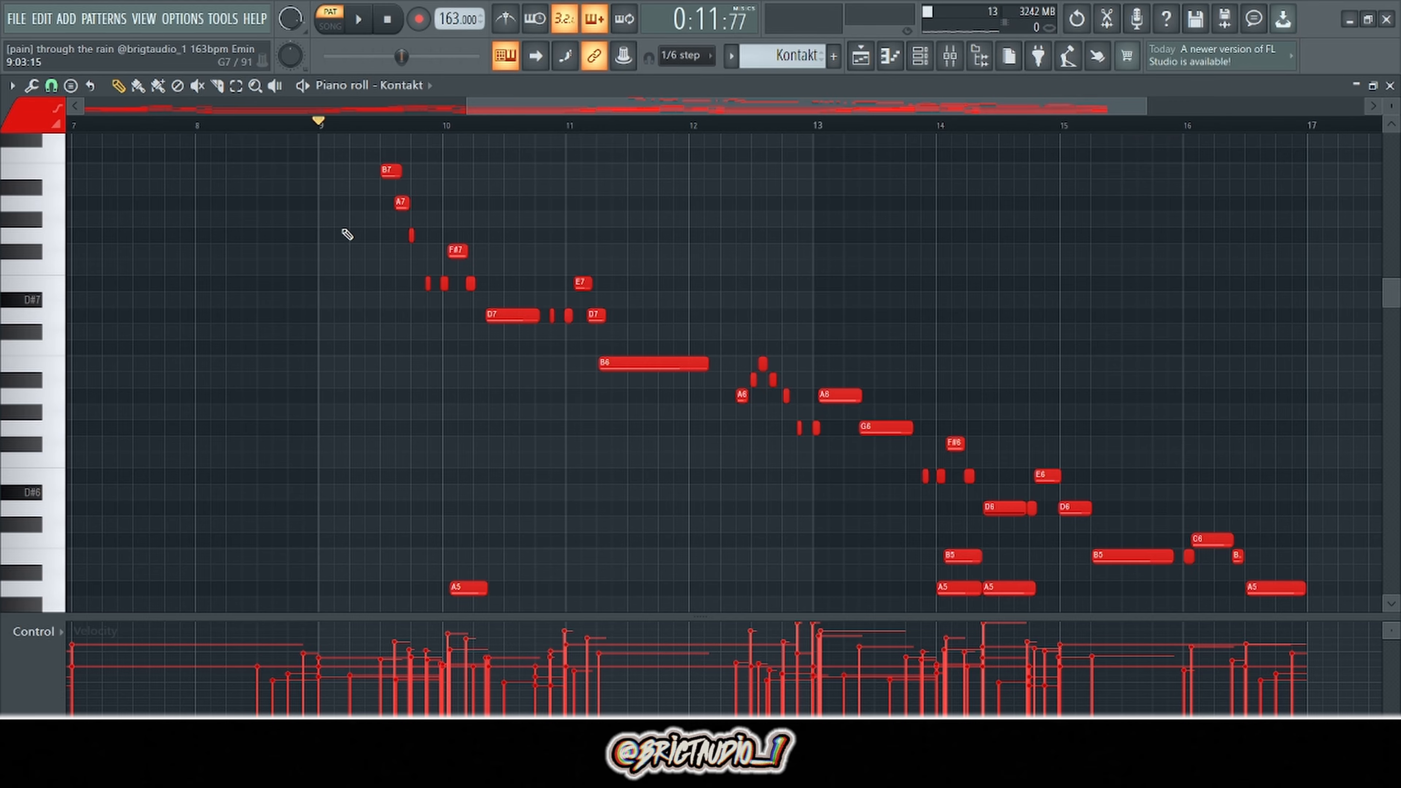
Examine the high melody notes from B7 down to B6 across bars 9 to 12.
scroll(346, 234, up, 5)
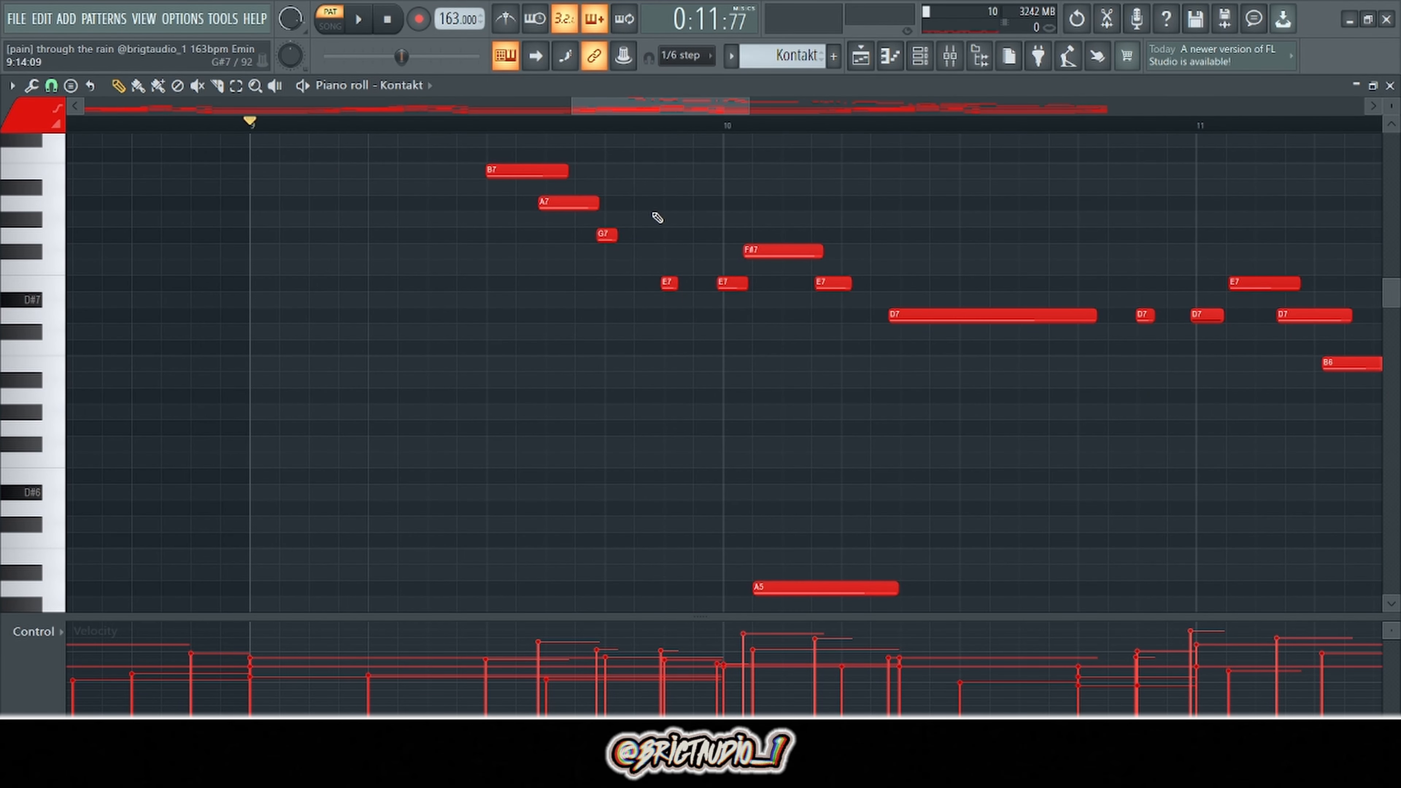
scroll(662, 206, down, 10)
scroll(694, 329, down, 4)
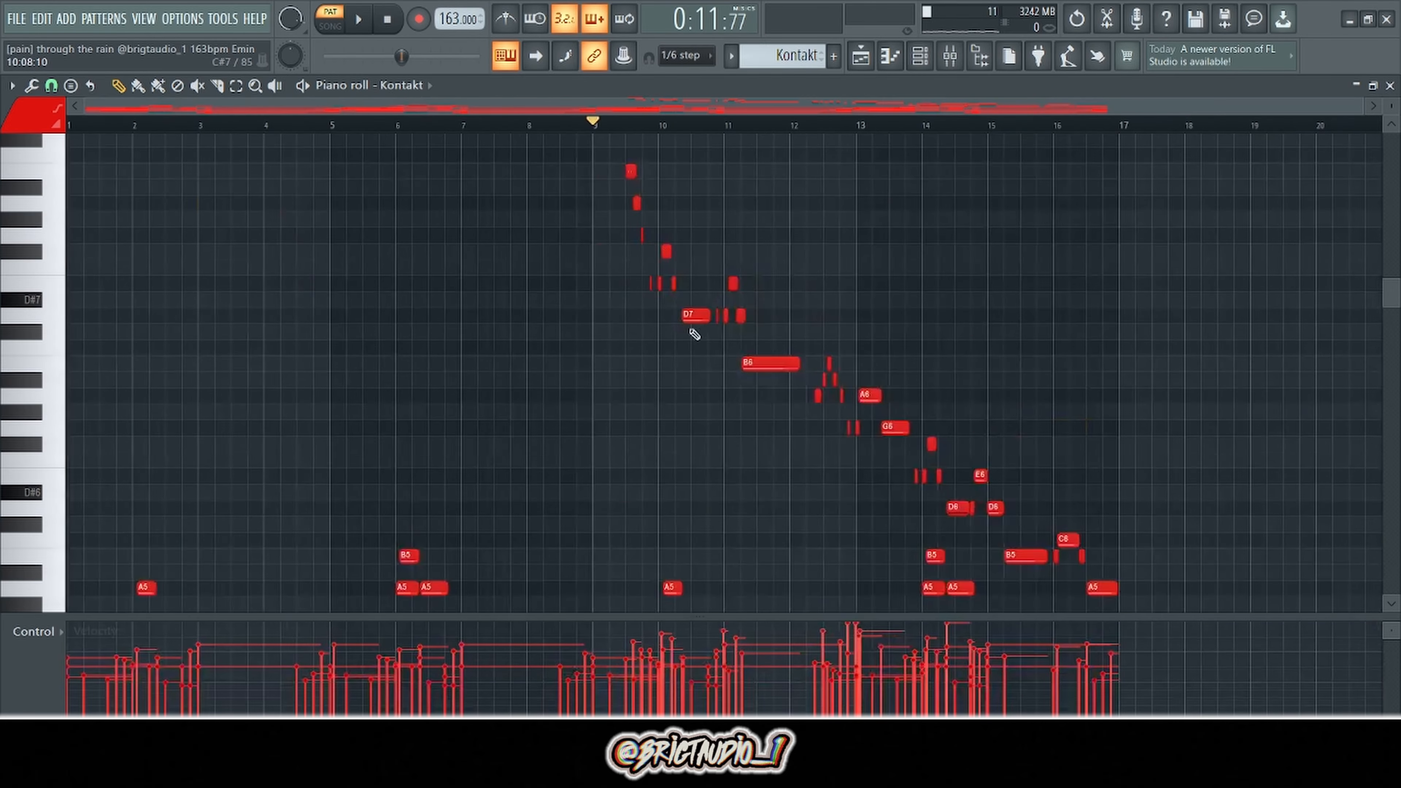
scroll(1015, 281, up, 5)
scroll(868, 277, up, 4)
scroll(868, 277, down, 1)
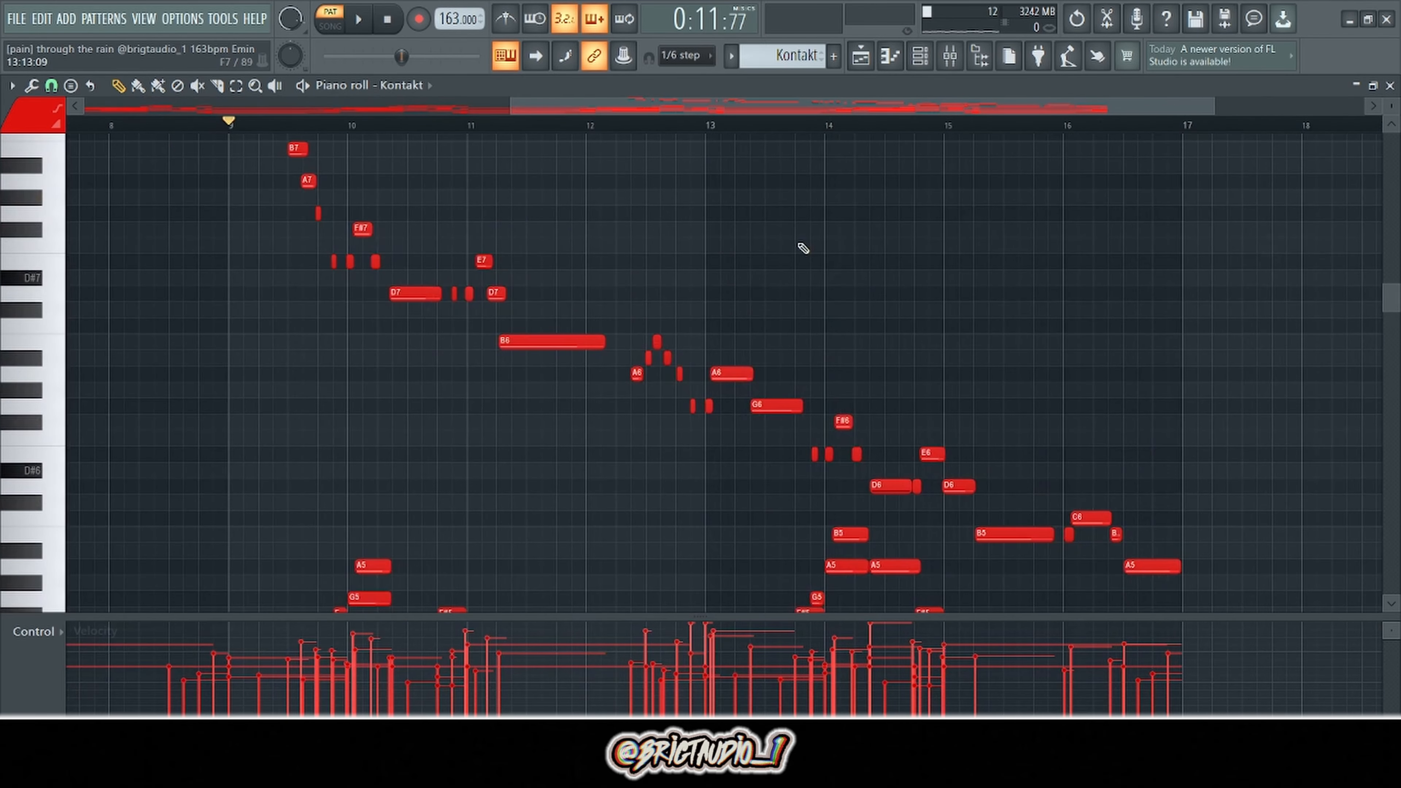
scroll(802, 247, up, 1)
scroll(407, 301, up, 6)
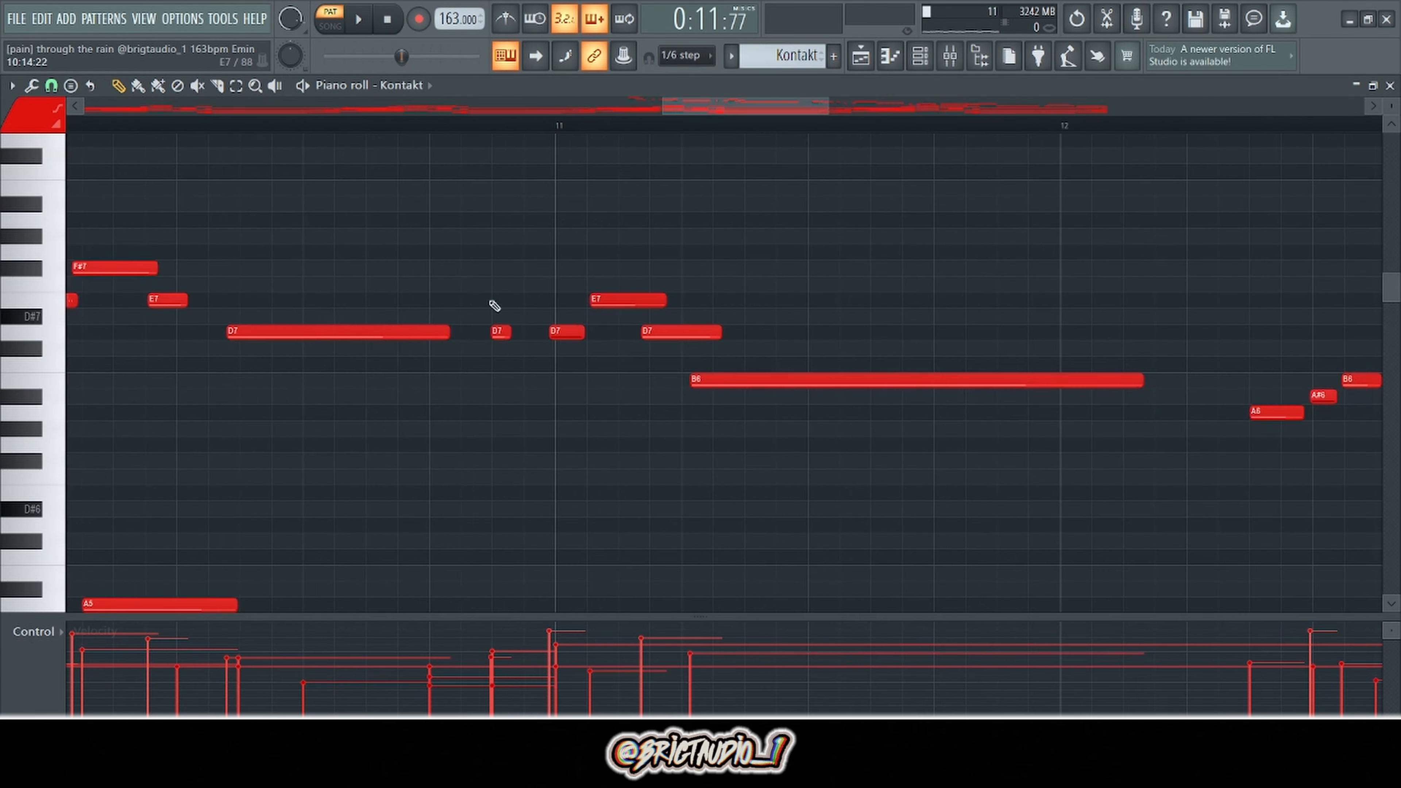
mouse_move(490, 294)
mouse_down()
mouse_move(541, 359)
mouse_move(499, 279)
mouse_up()
scroll(494, 259, down, 8)
scroll(804, 260, down, 3)
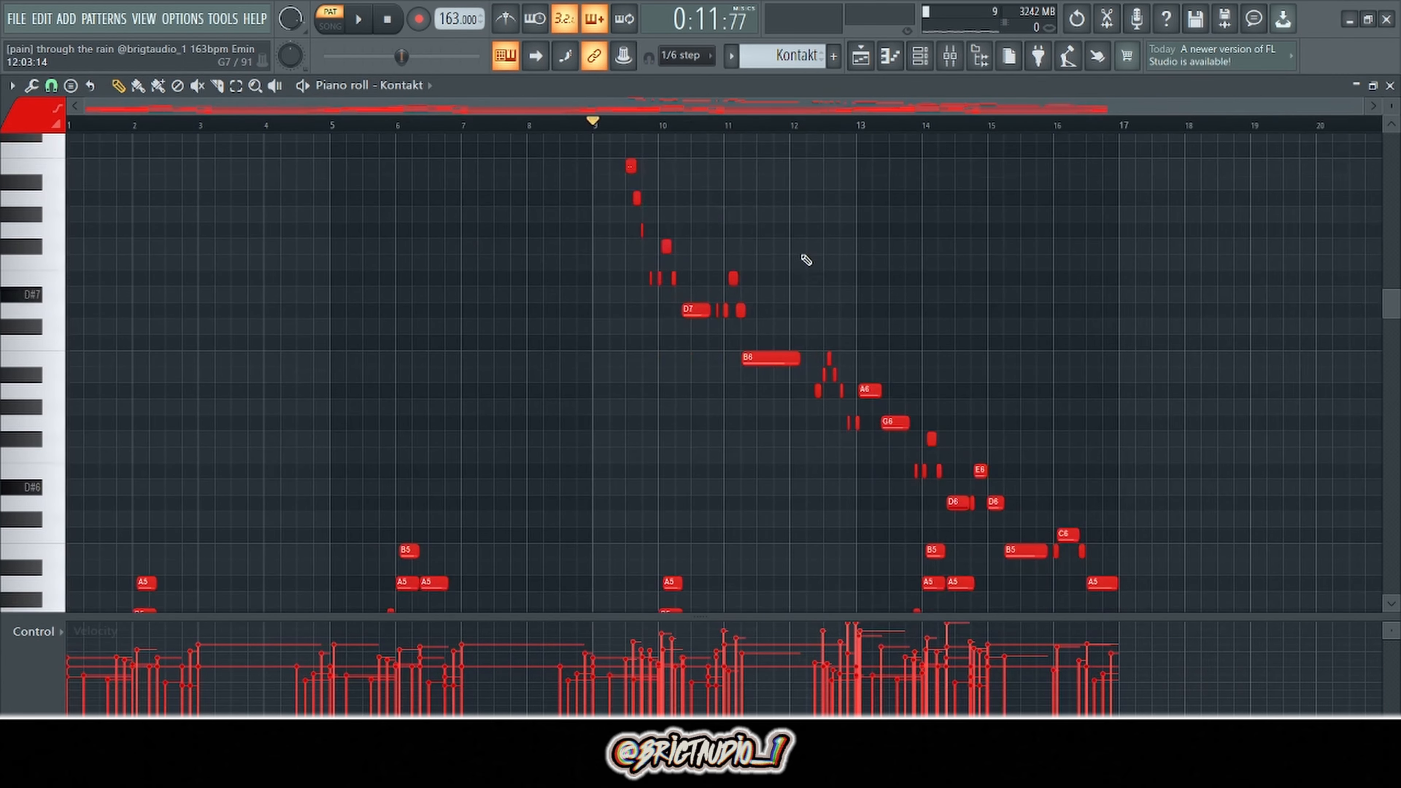
Examine how the high melody descends from bar 9 to bar 17, including its opening run from B7.
scroll(1026, 225, up, 2)
scroll(938, 212, up, 2)
scroll(940, 211, up, 4)
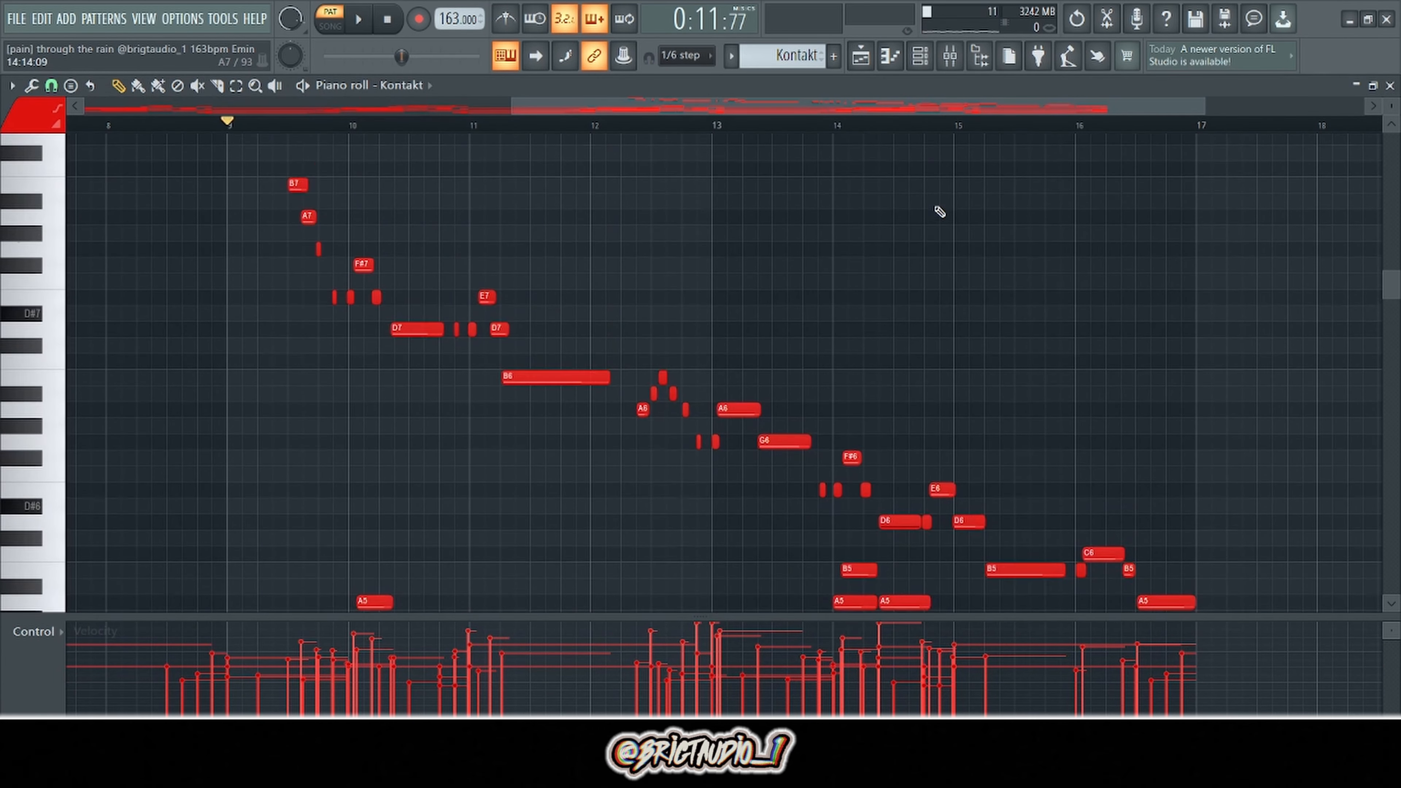
scroll(939, 211, down, 1)
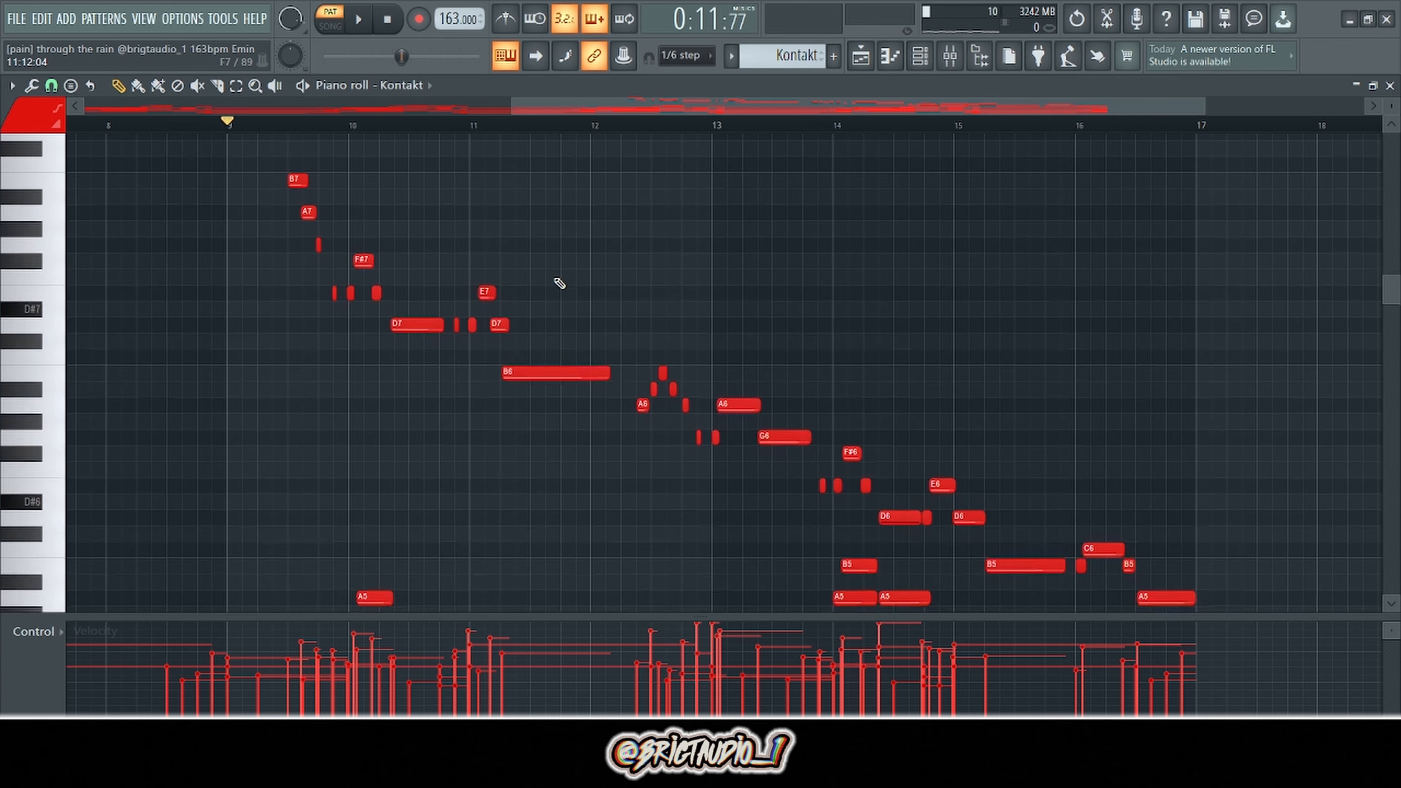
scroll(560, 283, down, 4)
scroll(559, 284, down, 1)
scroll(264, 244, up, 5)
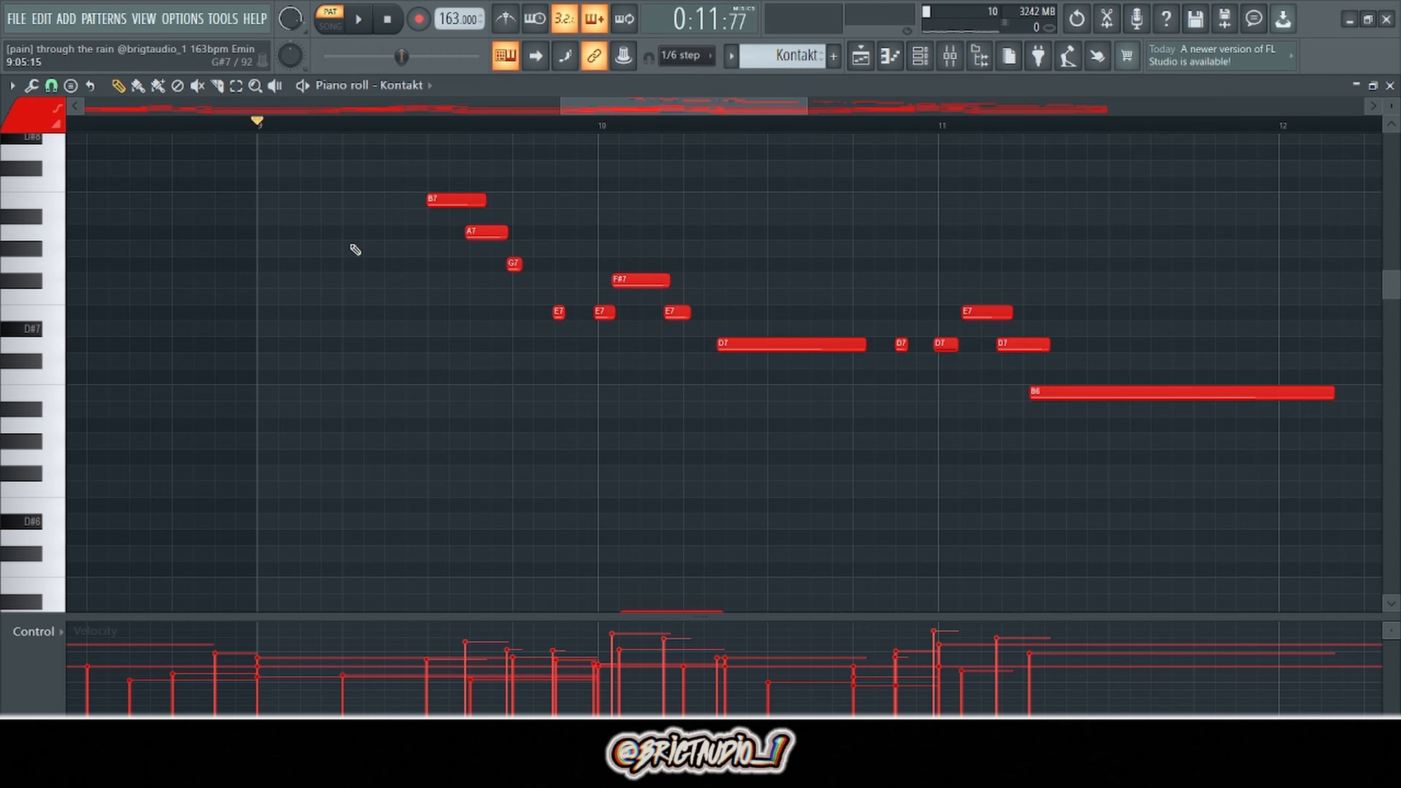
Set the piano roll's scale highlighting to the root note E.
ctrl+scroll(355, 249, up, 10)
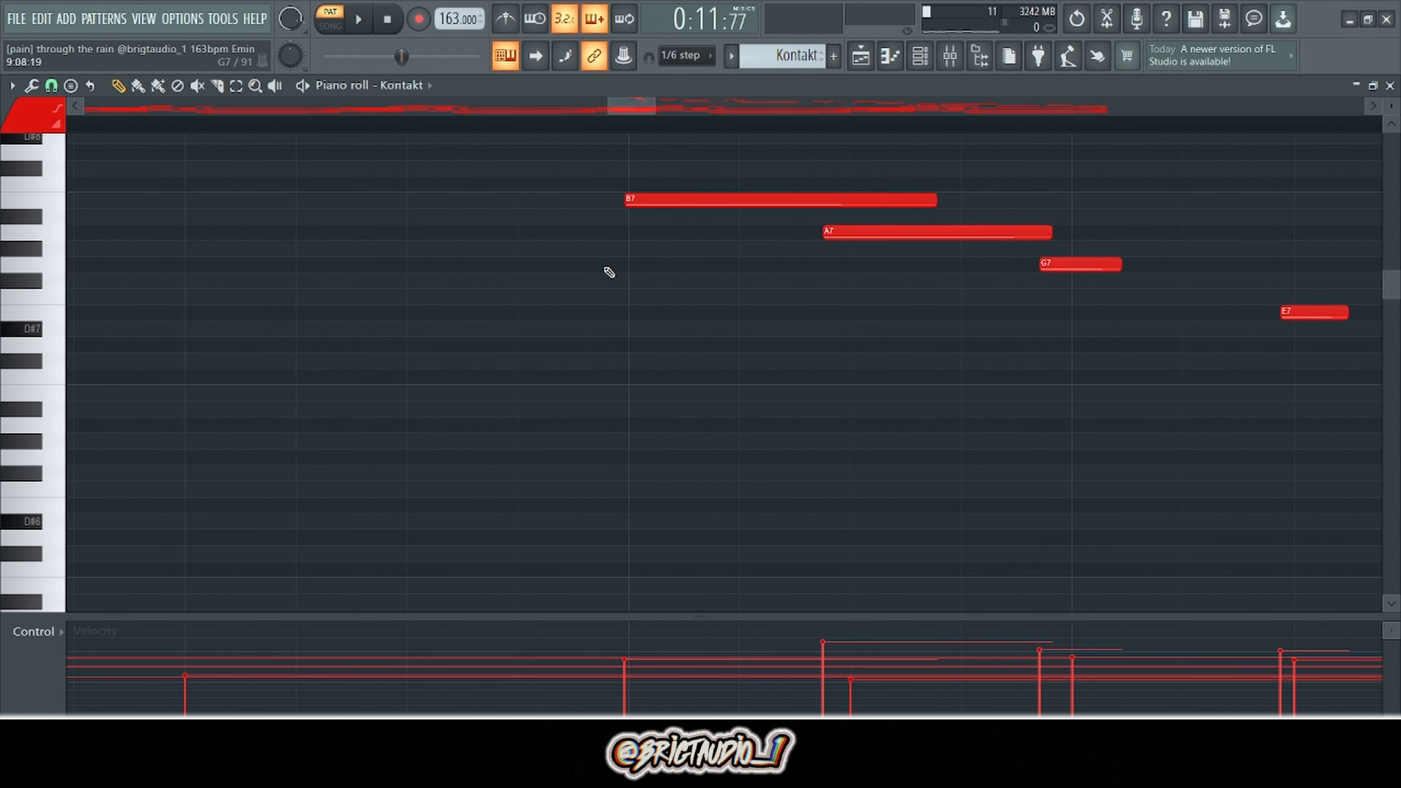
ctrl+scroll(609, 272, down, 10)
ctrl+scroll(607, 273, up, 3)
click(11, 85)
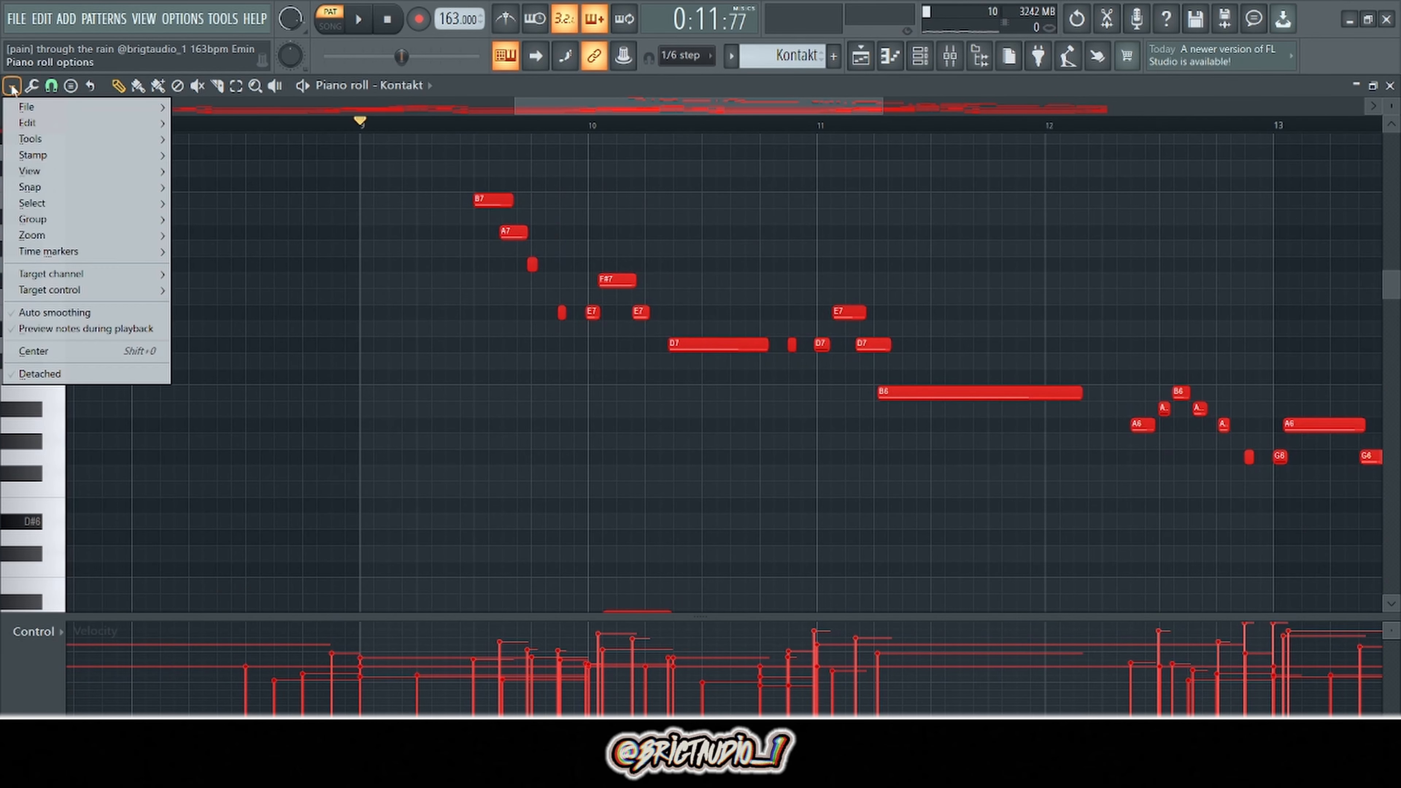
mouse_move(81, 173)
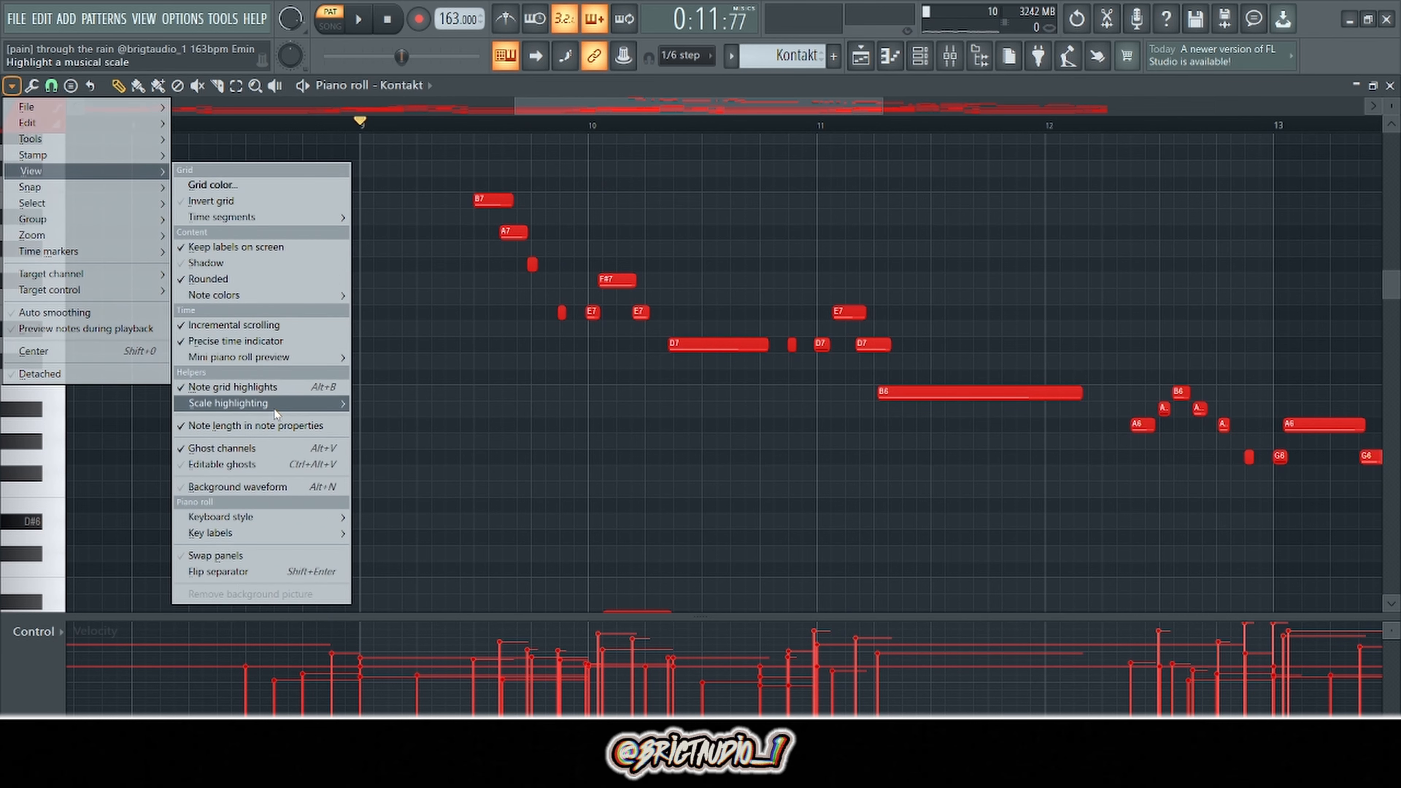
mouse_move(275, 409)
click(389, 393)
Examine the high melody in bars 9 to 16 against the E scale highlighting.
scroll(875, 301, down, 1)
ctrl+scroll(875, 302, down, 6)
ctrl+scroll(874, 300, up, 2)
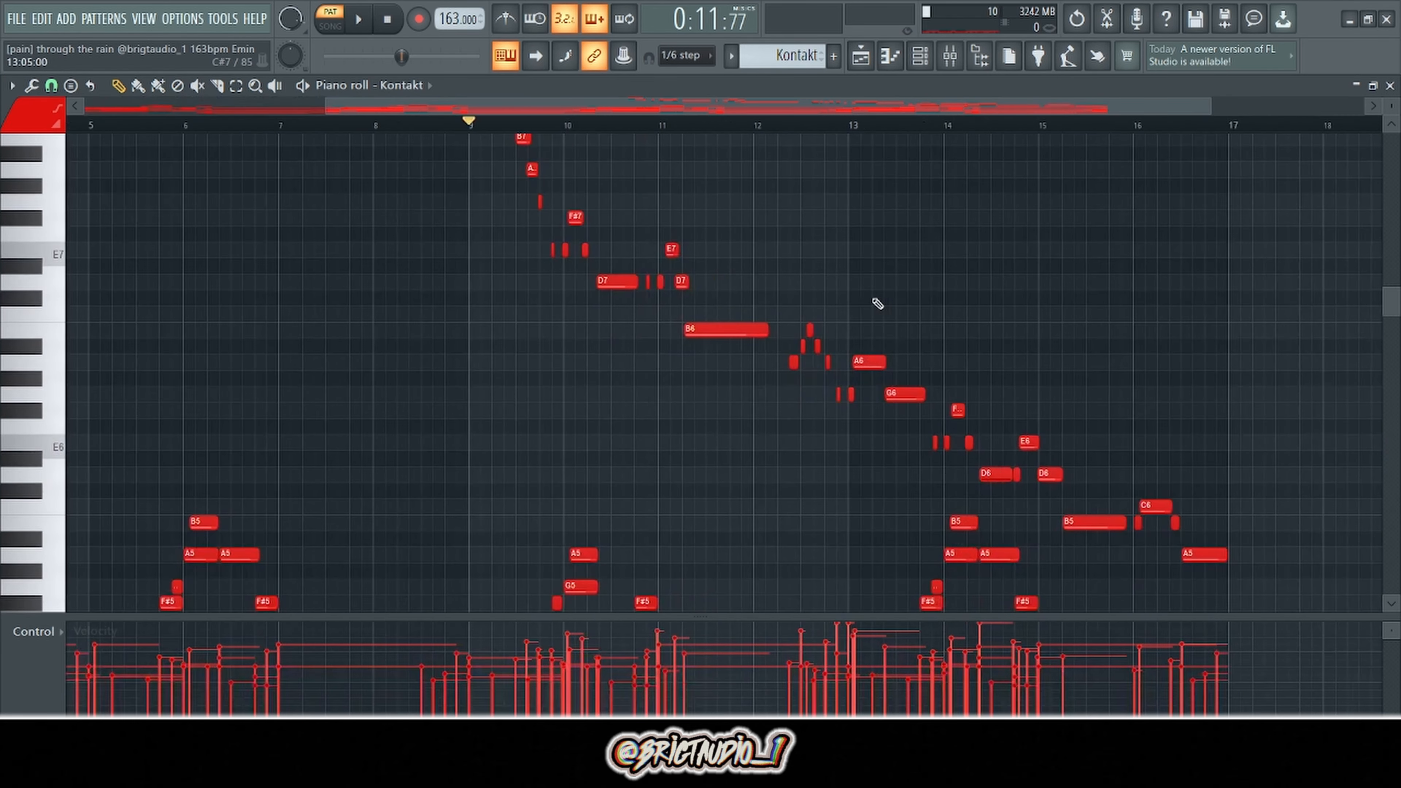
scroll(877, 303, up, 1)
drag(488, 165, 462, 187)
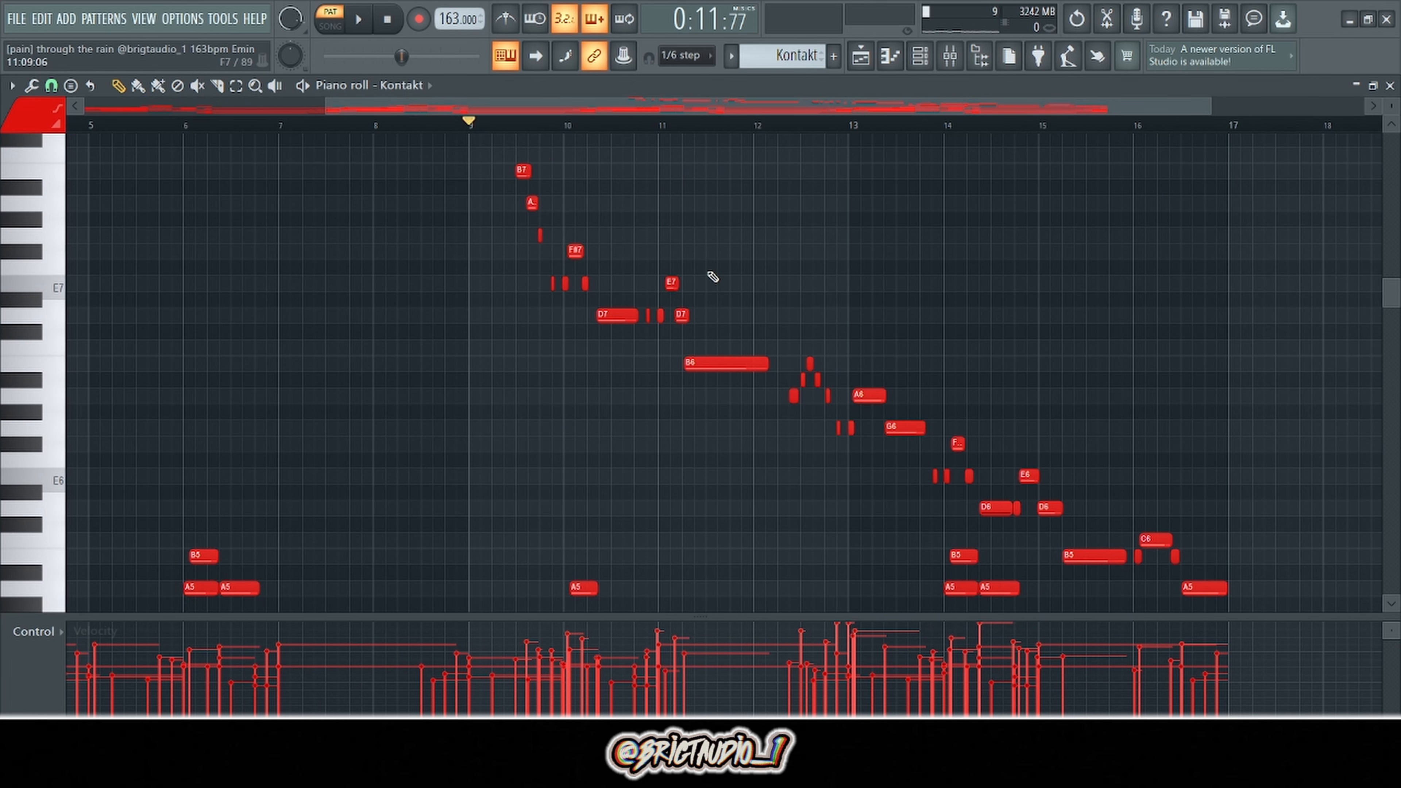
scroll(826, 377, up, 3)
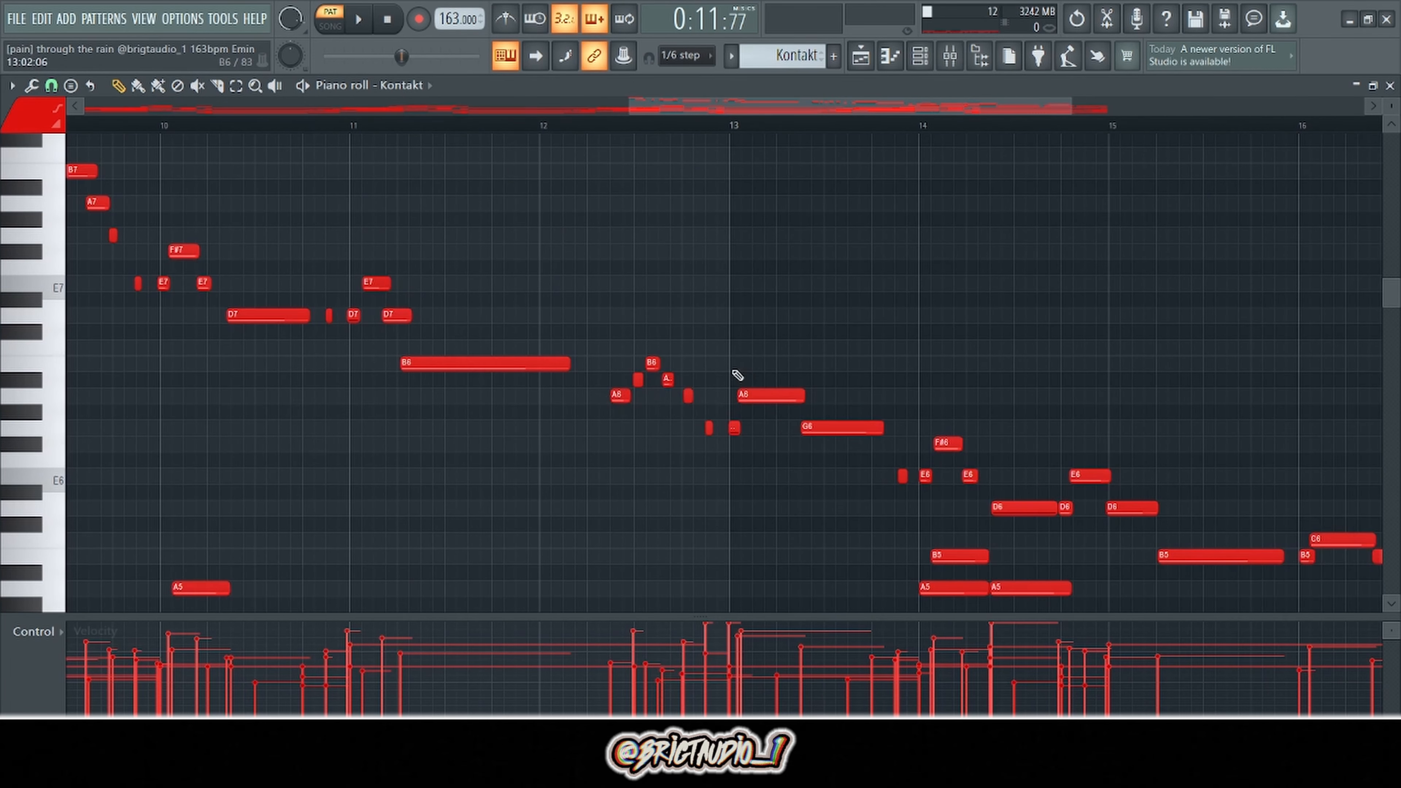
drag(639, 418, 742, 457)
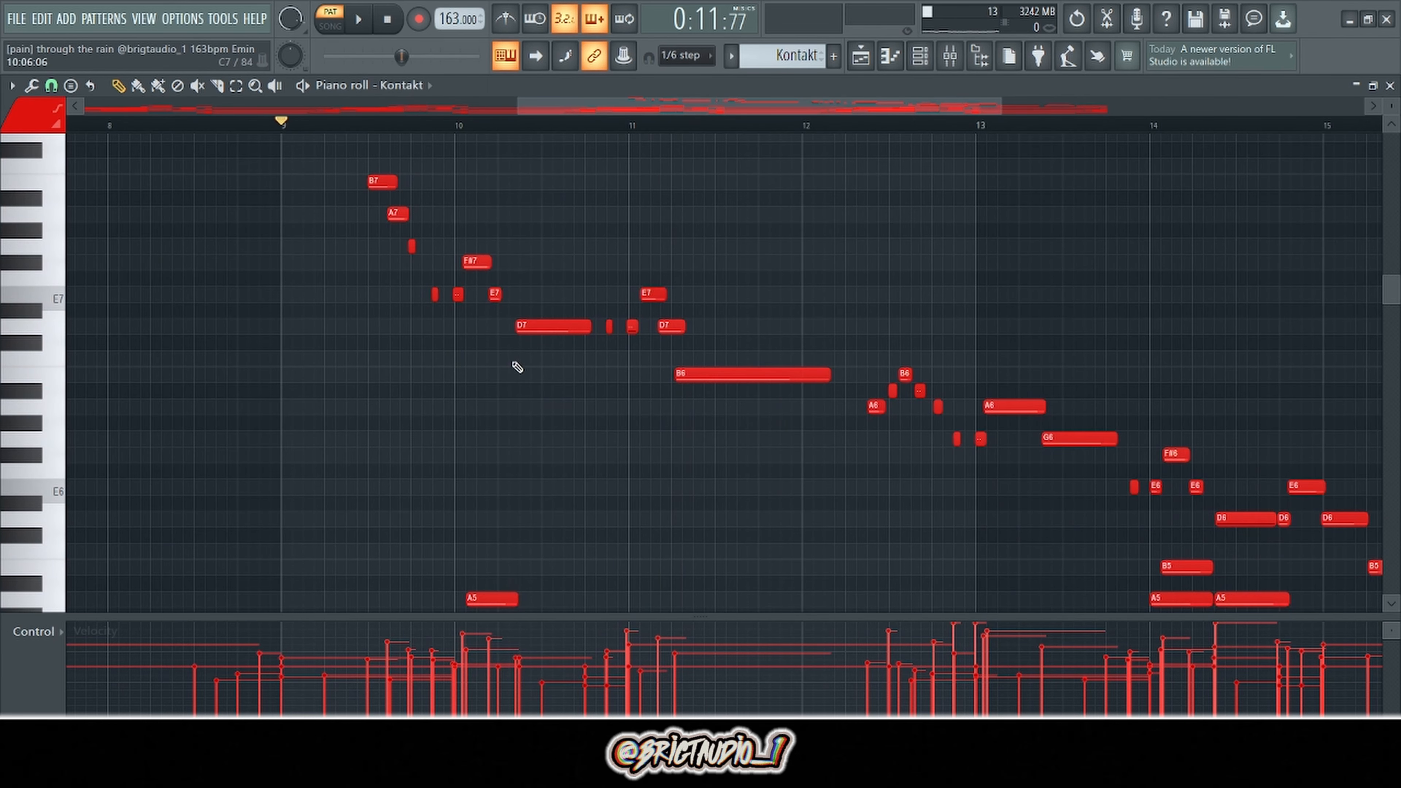
drag(539, 106, 603, 101)
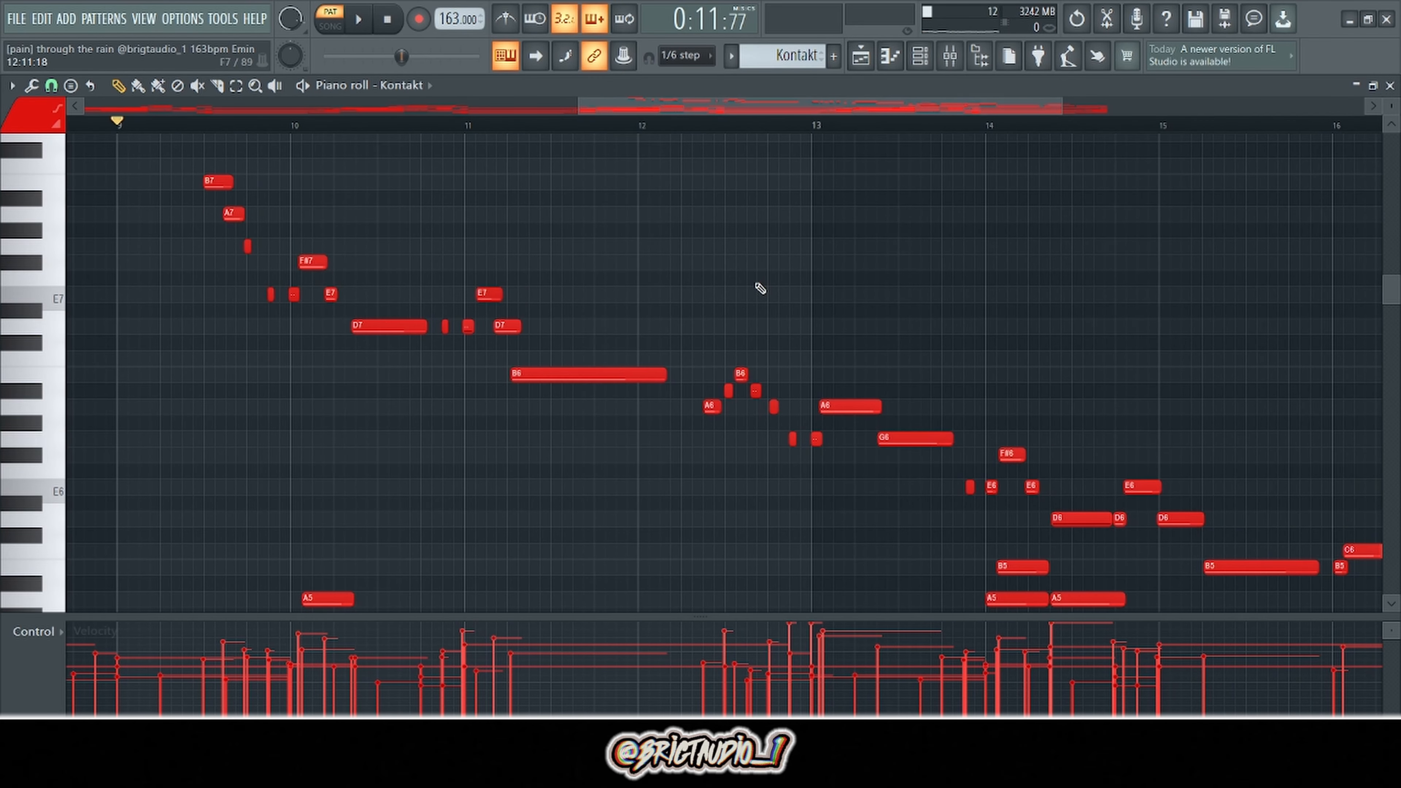
Play the high melody run starting in bar 12 through to the start of bar 13.
scroll(770, 370, up, 2)
scroll(841, 394, up, 3)
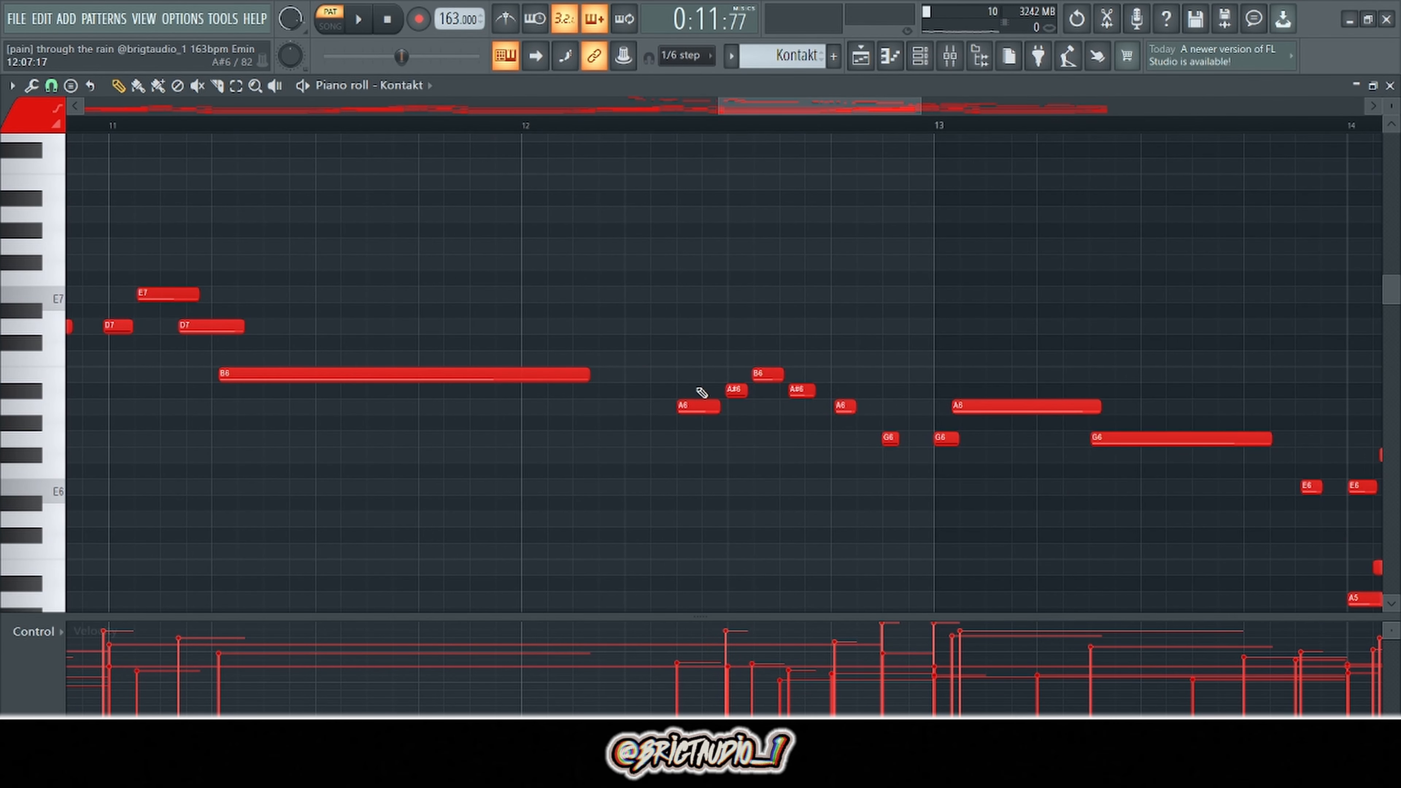
click(617, 129)
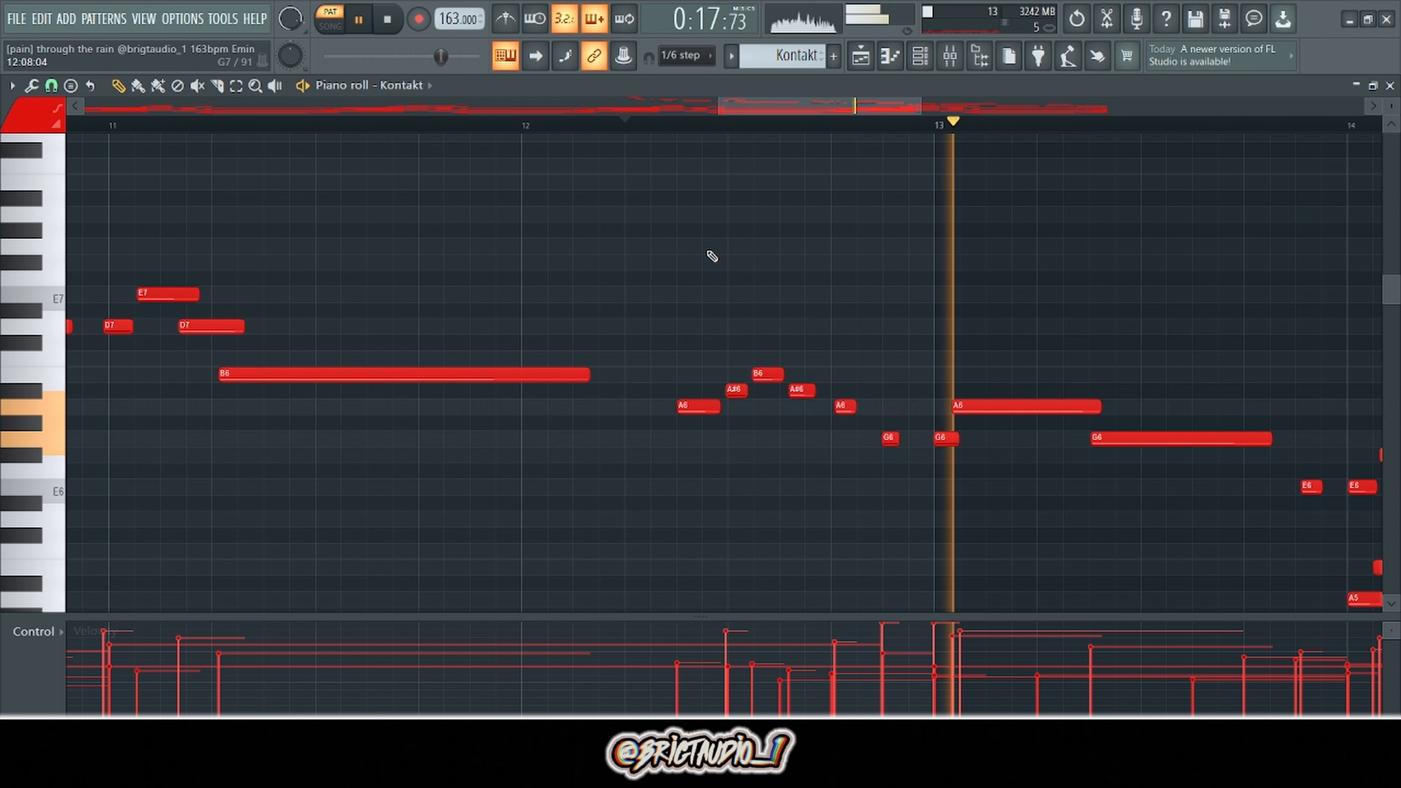
key(space)
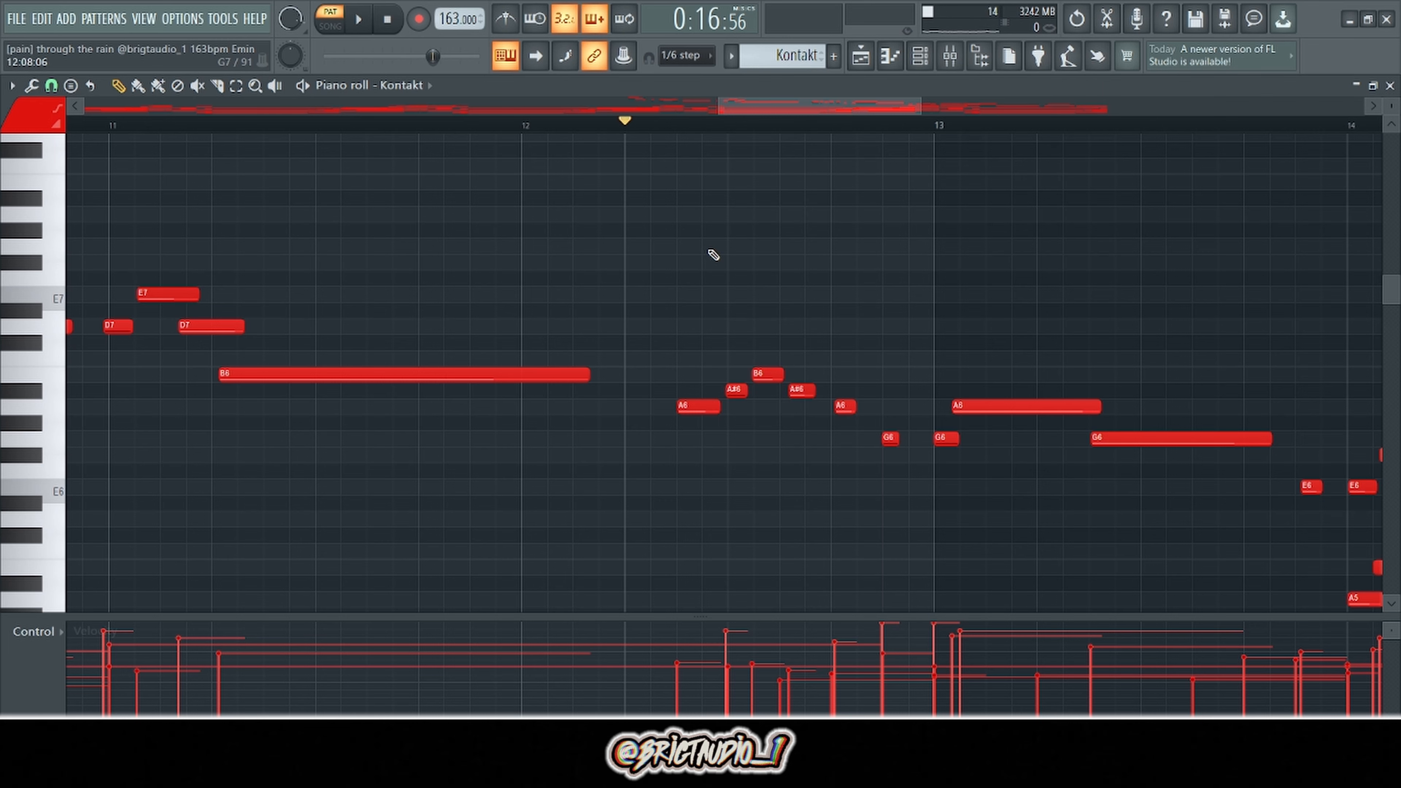
Audition keyboard notes between E6 and B6, including A#6, to compare the scale tones with the bar 12 run.
scroll(128, 493, down, 1)
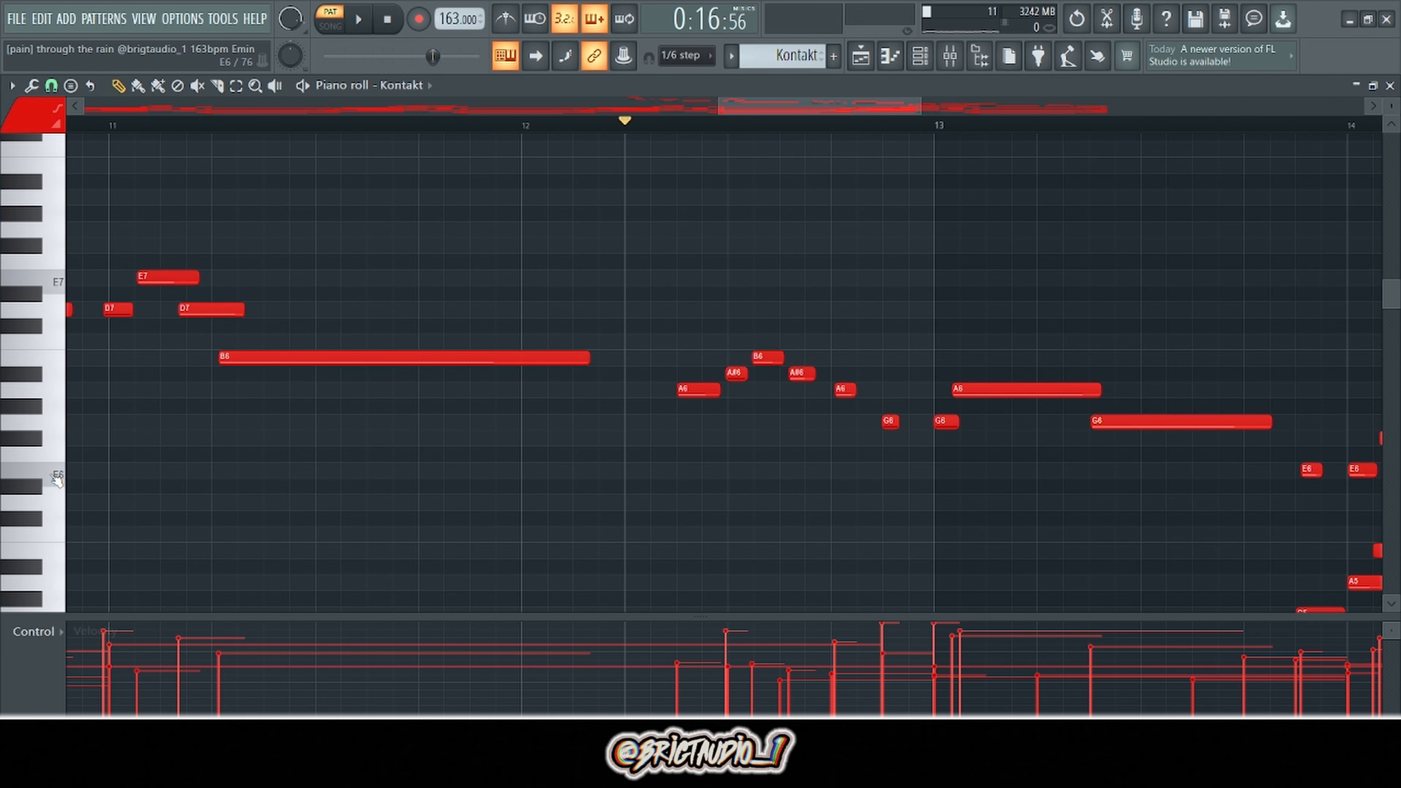
click(54, 363)
click(39, 376)
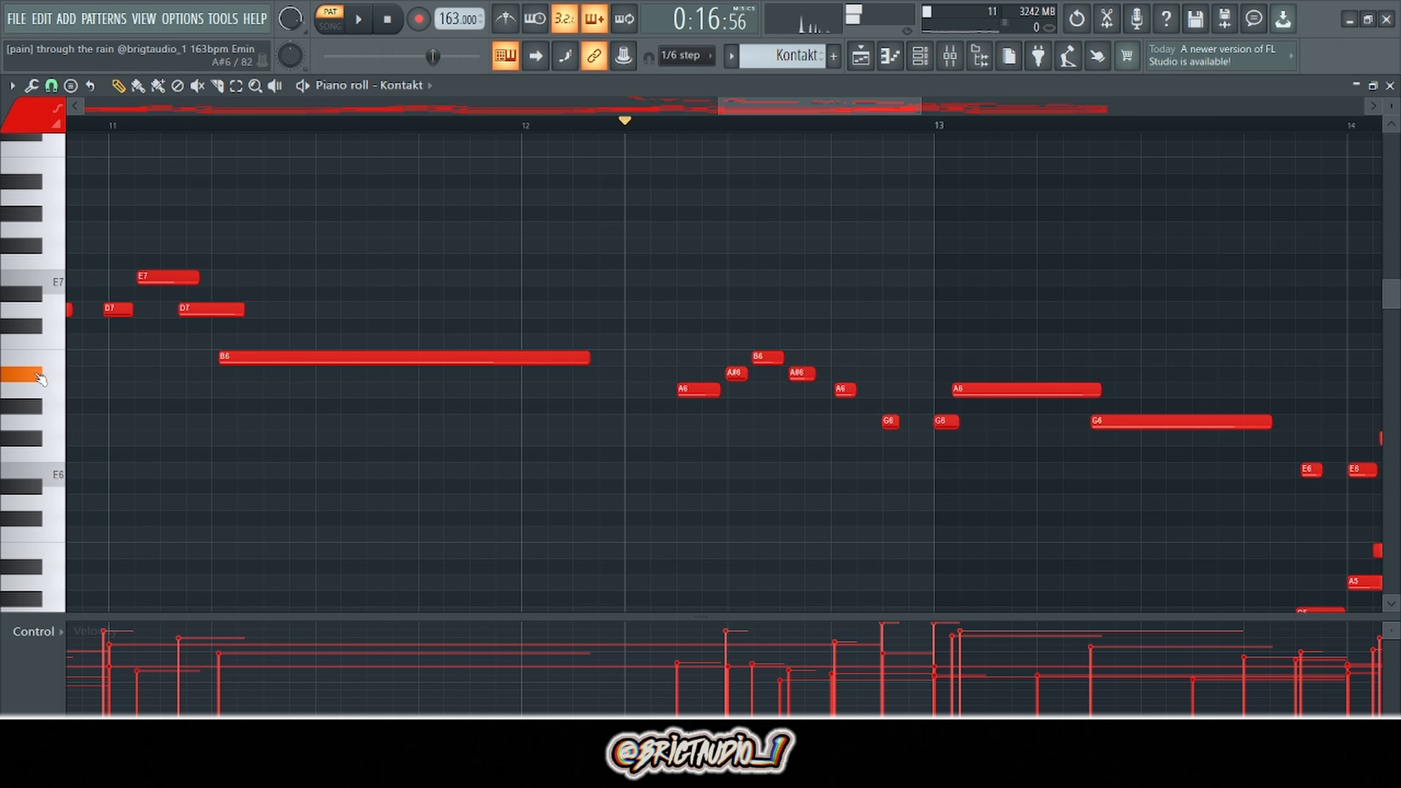
scroll(542, 350, right, 2)
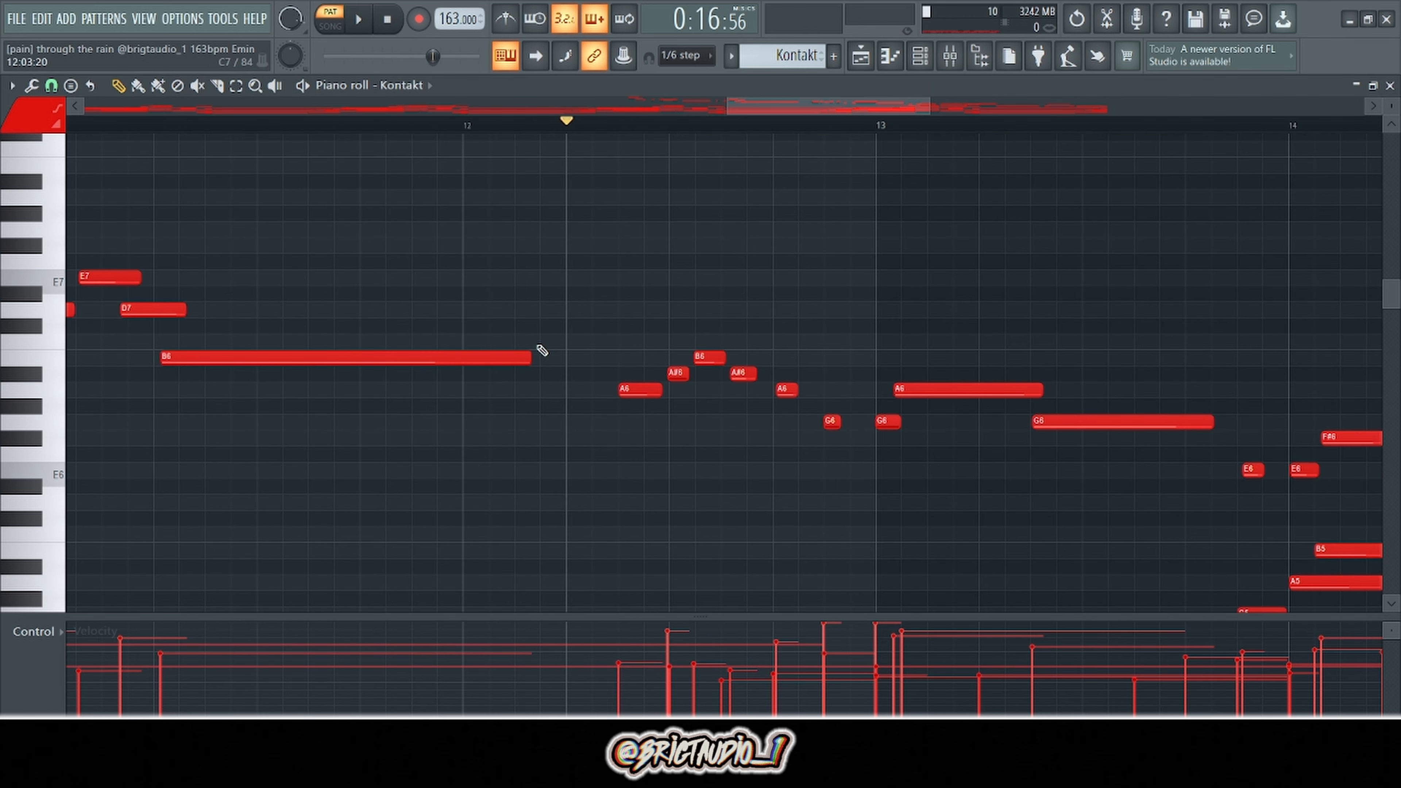
click(61, 479)
click(60, 448)
click(60, 422)
click(62, 393)
click(60, 364)
click(39, 377)
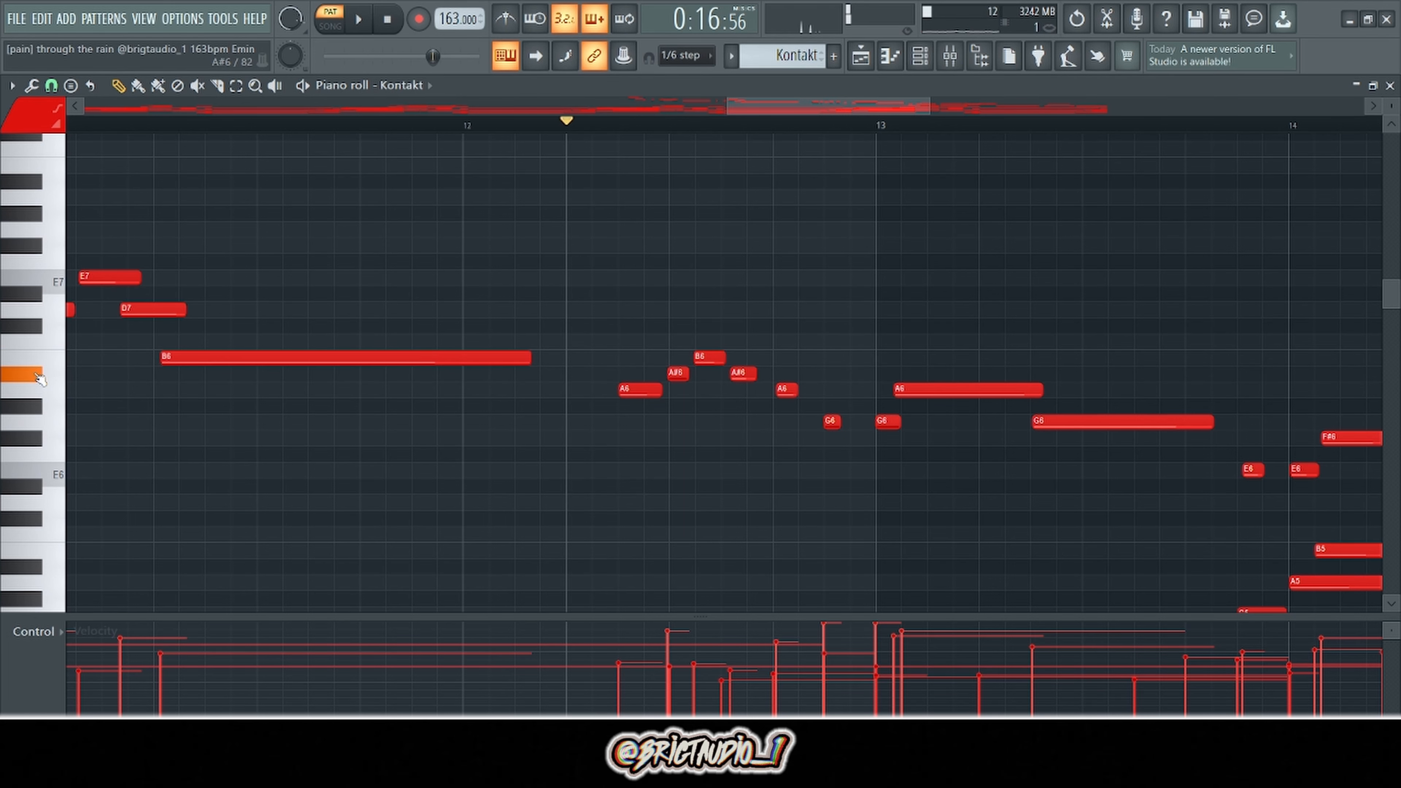
Examine the A6, A#6 and B6 turn in bar 12 and play it through into bar 13.
scroll(516, 245, up, 1)
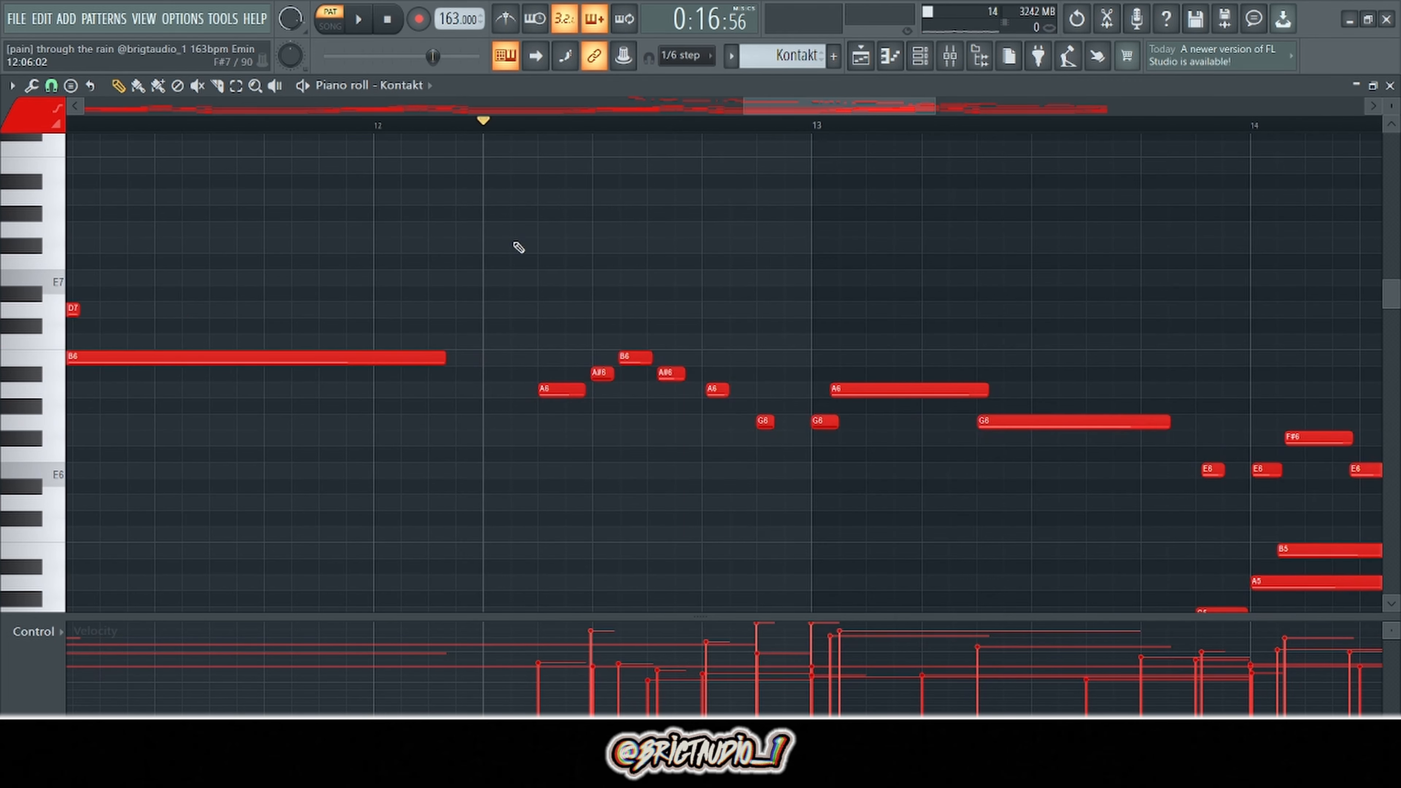
drag(660, 374, 699, 364)
drag(600, 368, 603, 359)
mouse_move(686, 325)
mouse_down()
mouse_move(664, 376)
mouse_move(702, 341)
mouse_up()
key(space)
scroll(566, 228, down, 5)
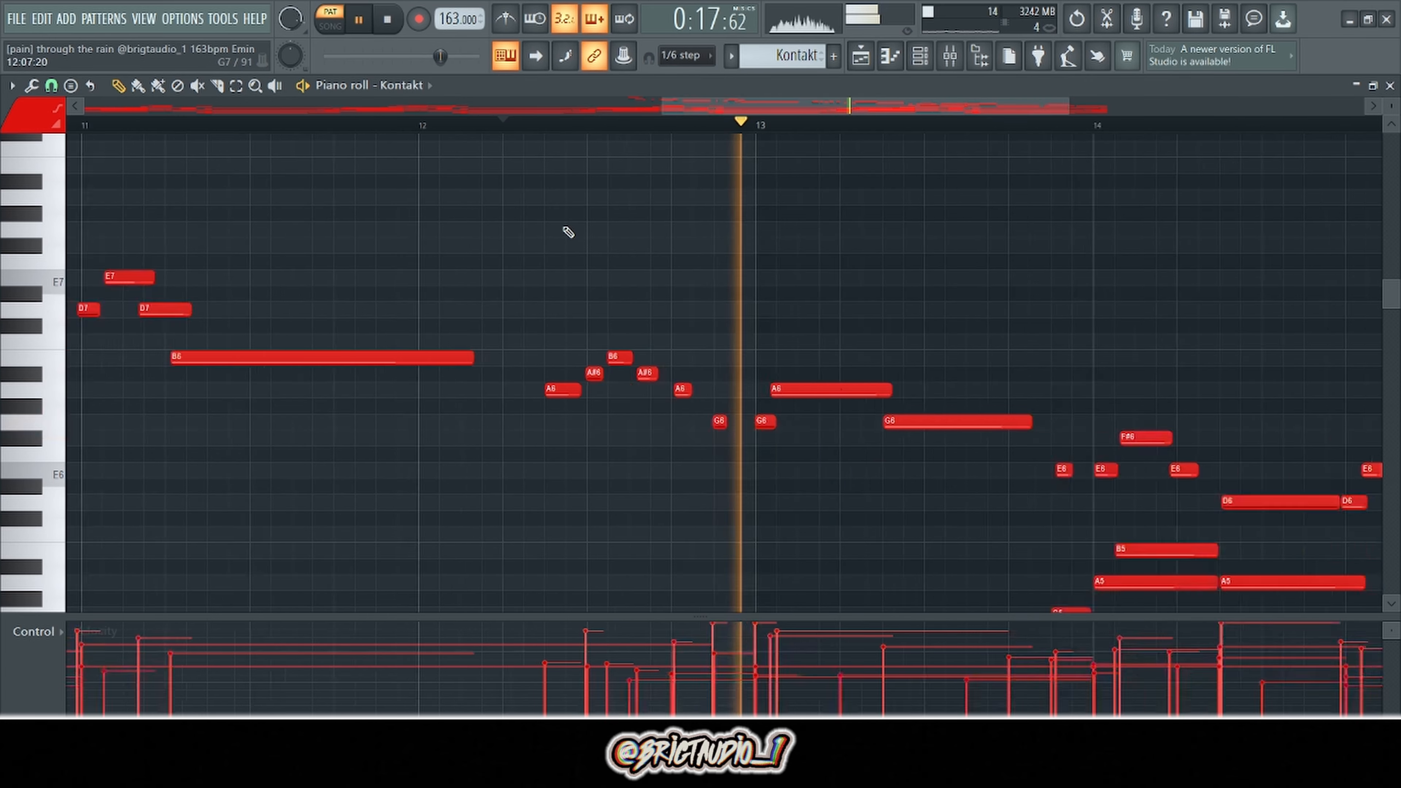
scroll(638, 258, down, 2)
key(ctrl+space)
Select the F#6 and B5 notes in bar 14 and compare the high melody with the lower phrase.
scroll(1055, 179, up, 5)
scroll(748, 276, down, 2)
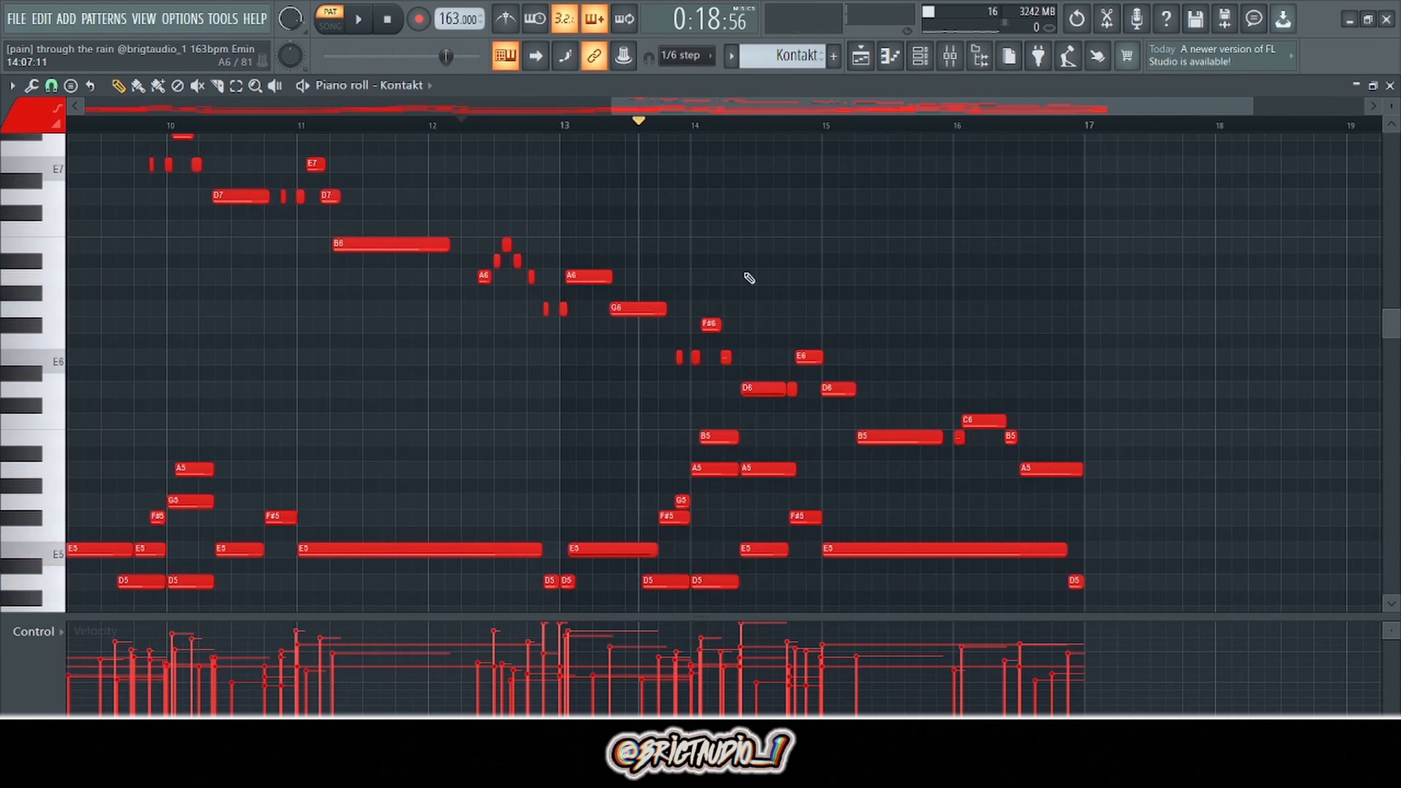
scroll(652, 269, up, 3)
drag(765, 301, 763, 438)
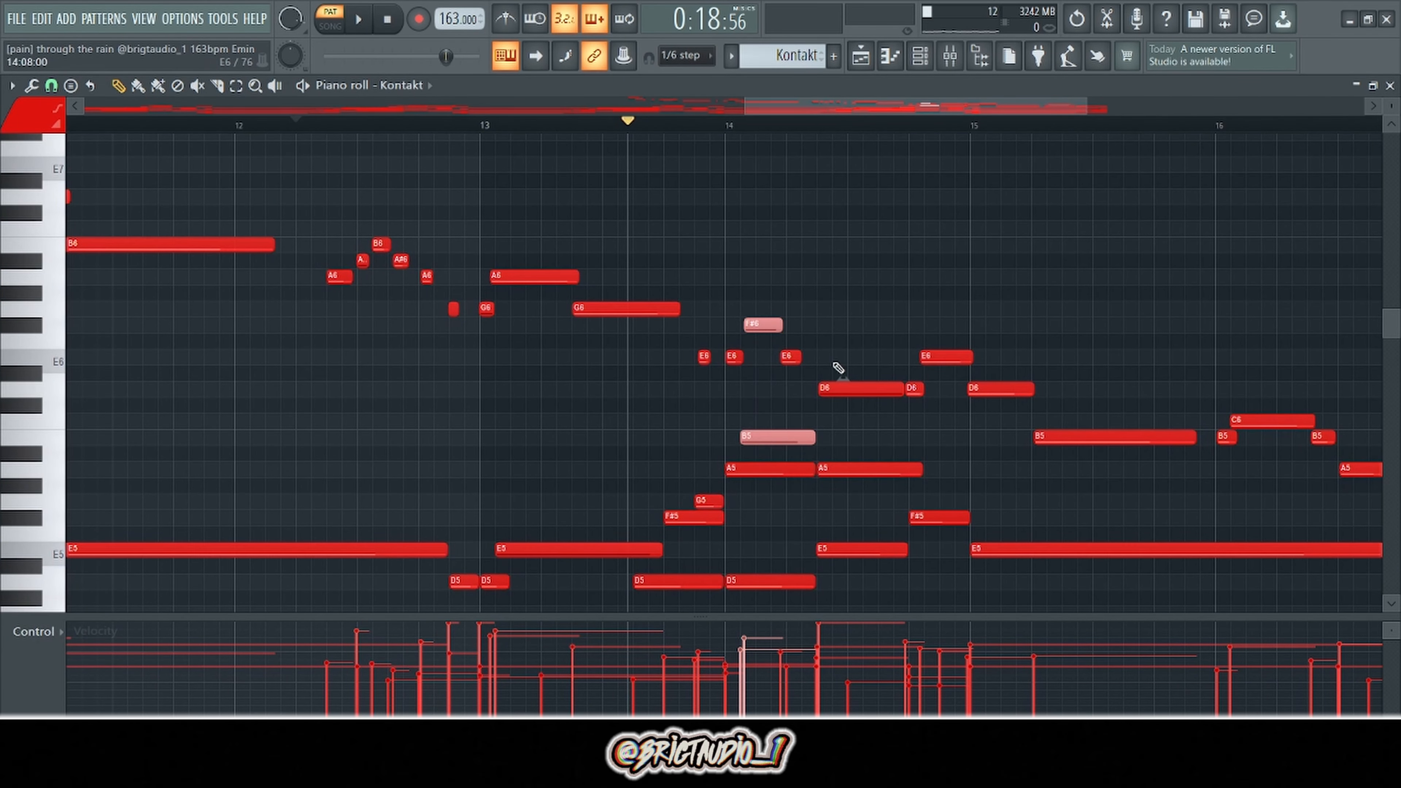
drag(854, 351, 855, 409)
drag(749, 107, 776, 107)
click(766, 195)
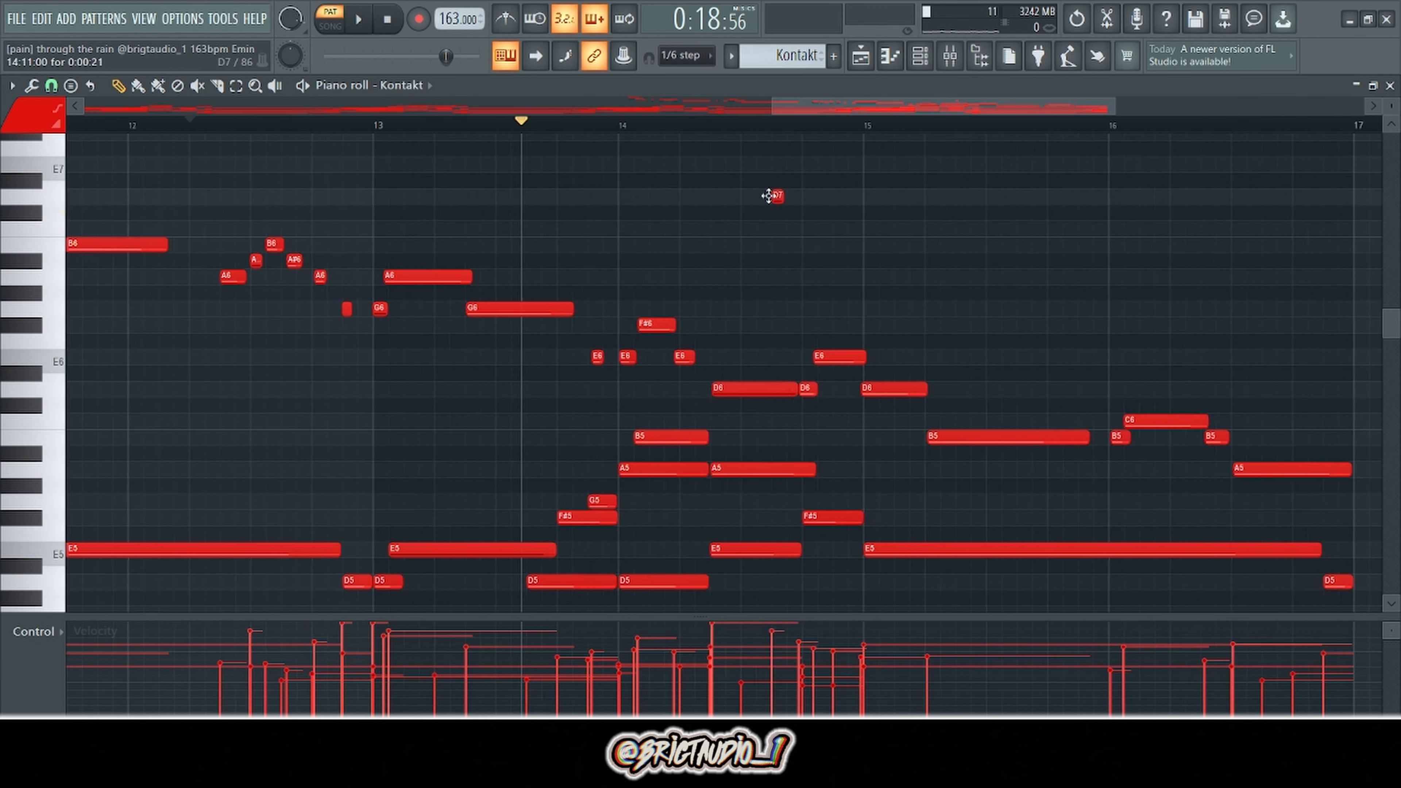
right_click(774, 196)
click(791, 197)
right_click(793, 198)
Play the overlapping high melody and lower phrase from the start of bar 14.
scroll(815, 209, up, 1)
scroll(815, 209, up, 1)
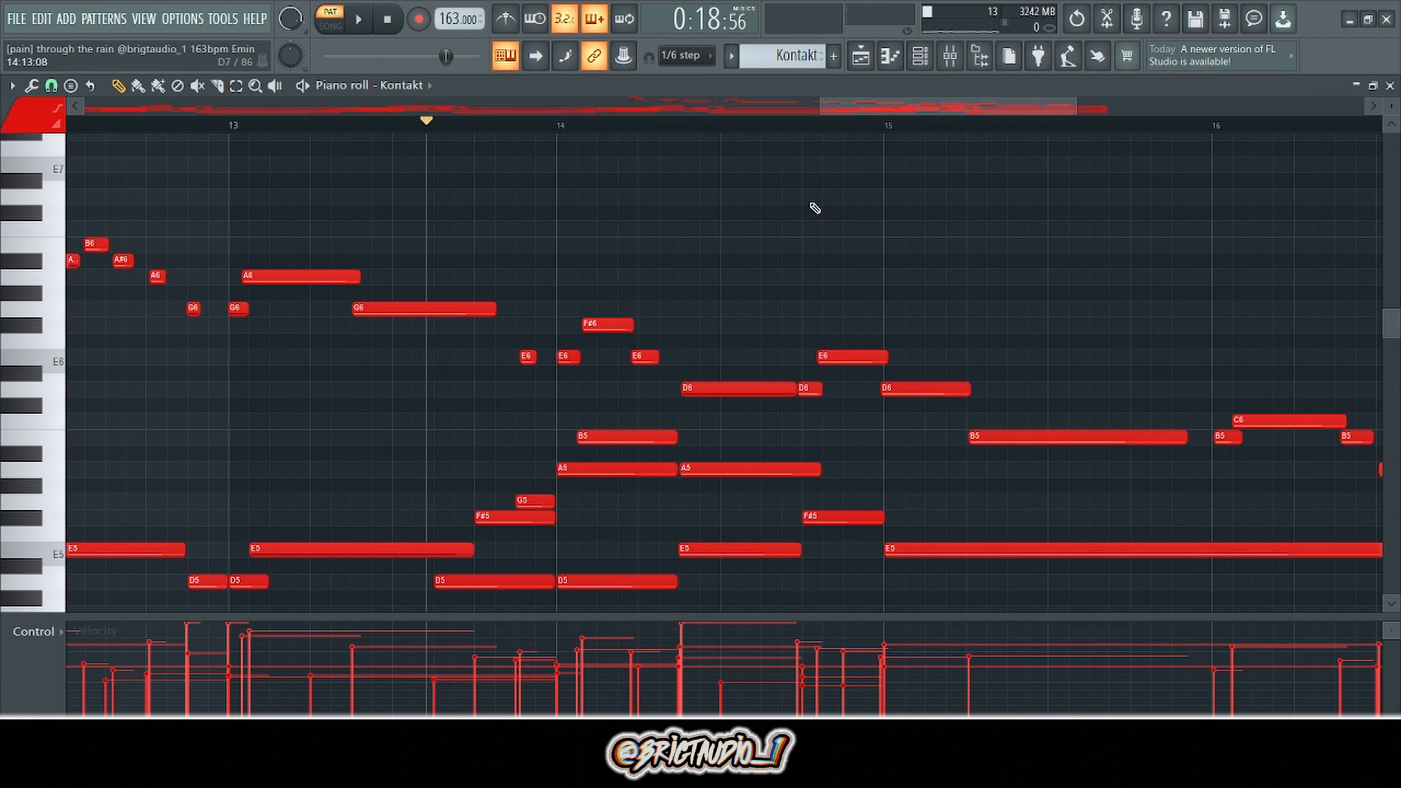
click(564, 126)
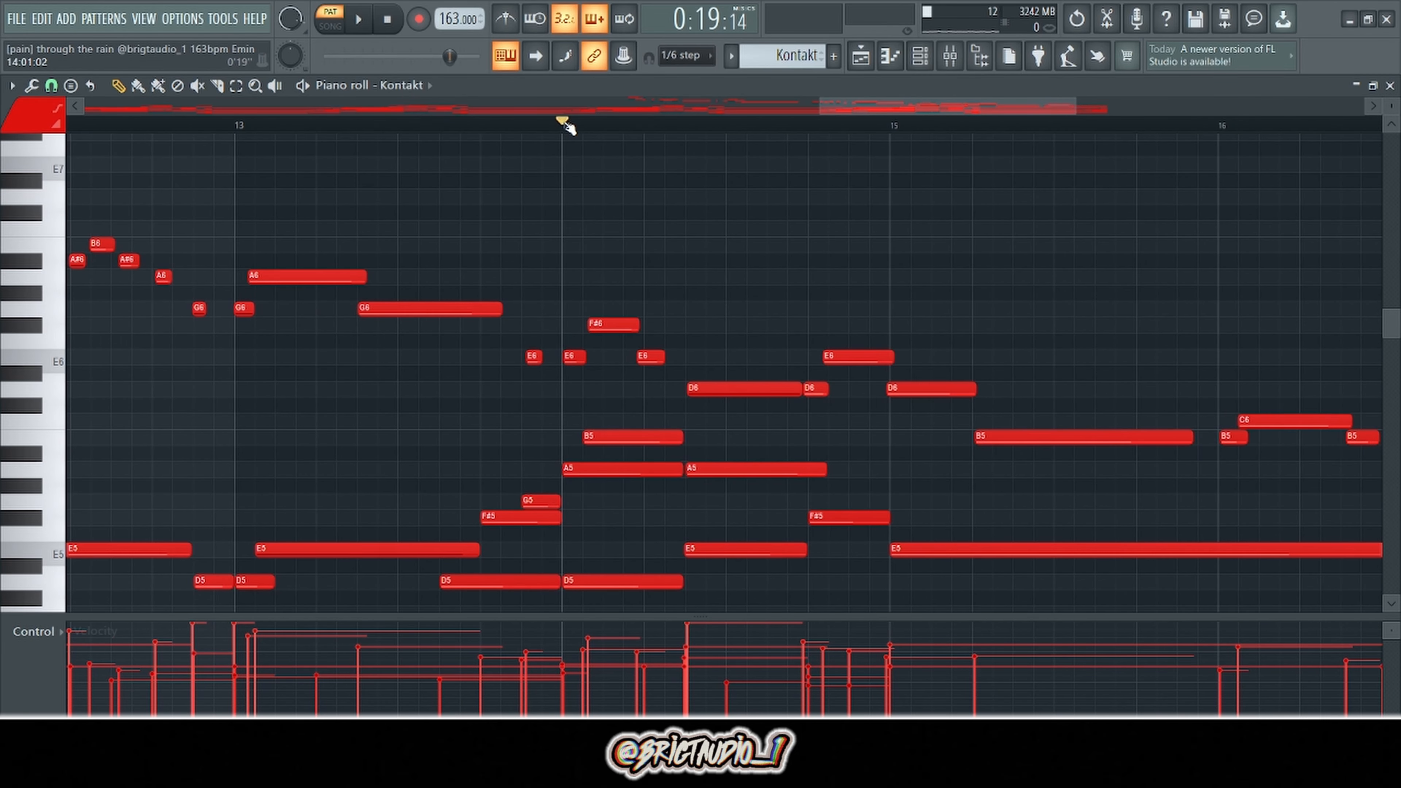
key(space)
key(space)
drag(519, 360, 516, 327)
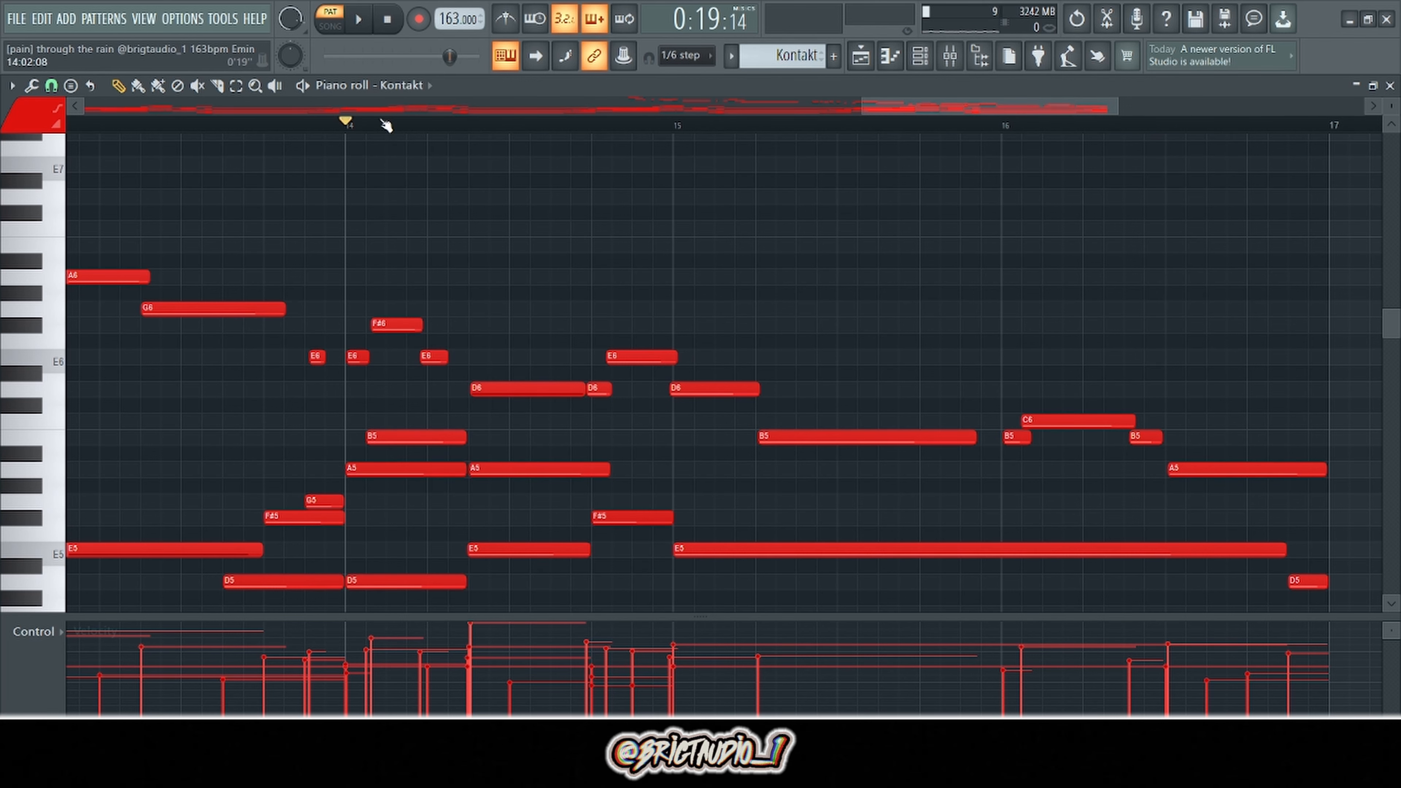
Select the melody notes from bar 13 to bar 17, examine their velocities against the earlier notes, and clear the selection.
drag(1169, 578, 861, 241)
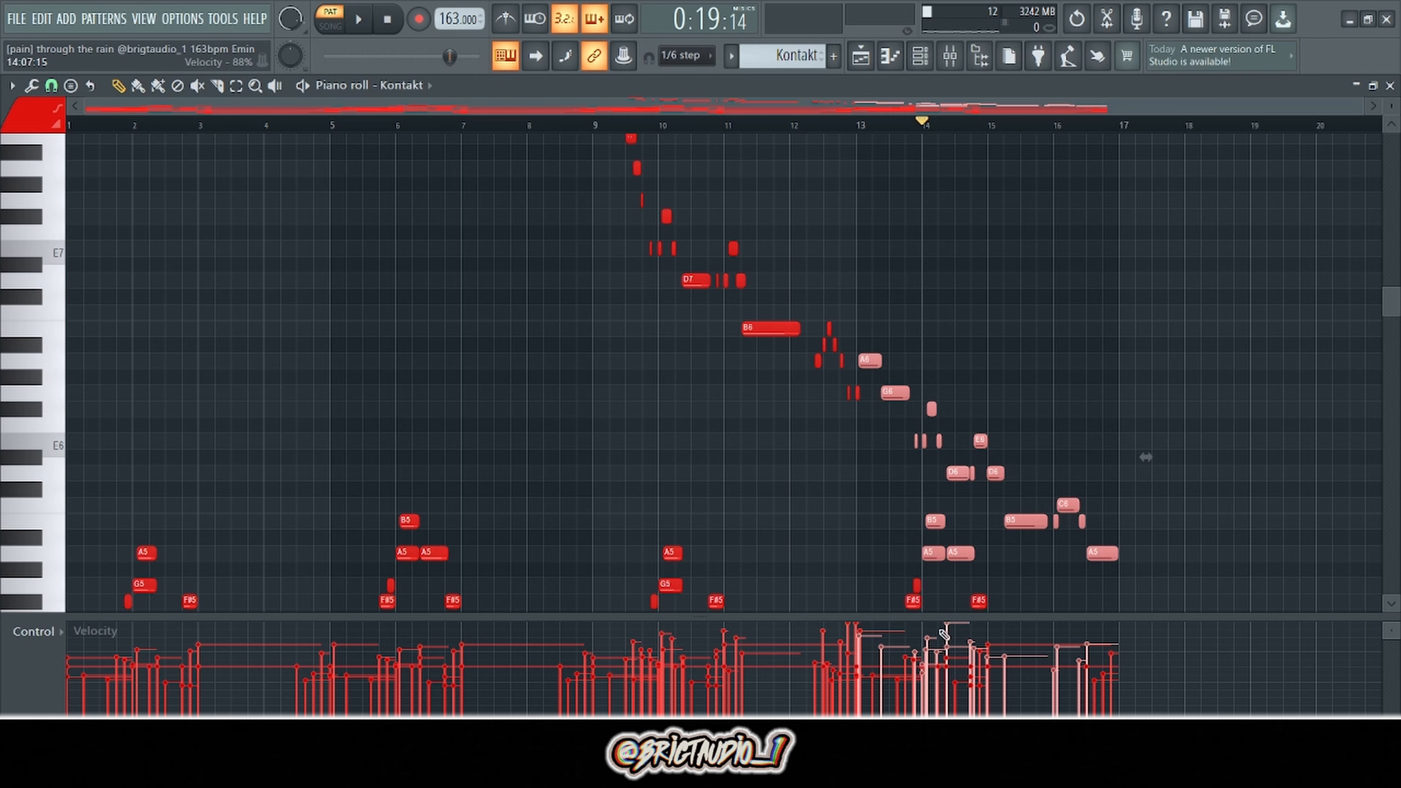
scroll(982, 554, up, 3)
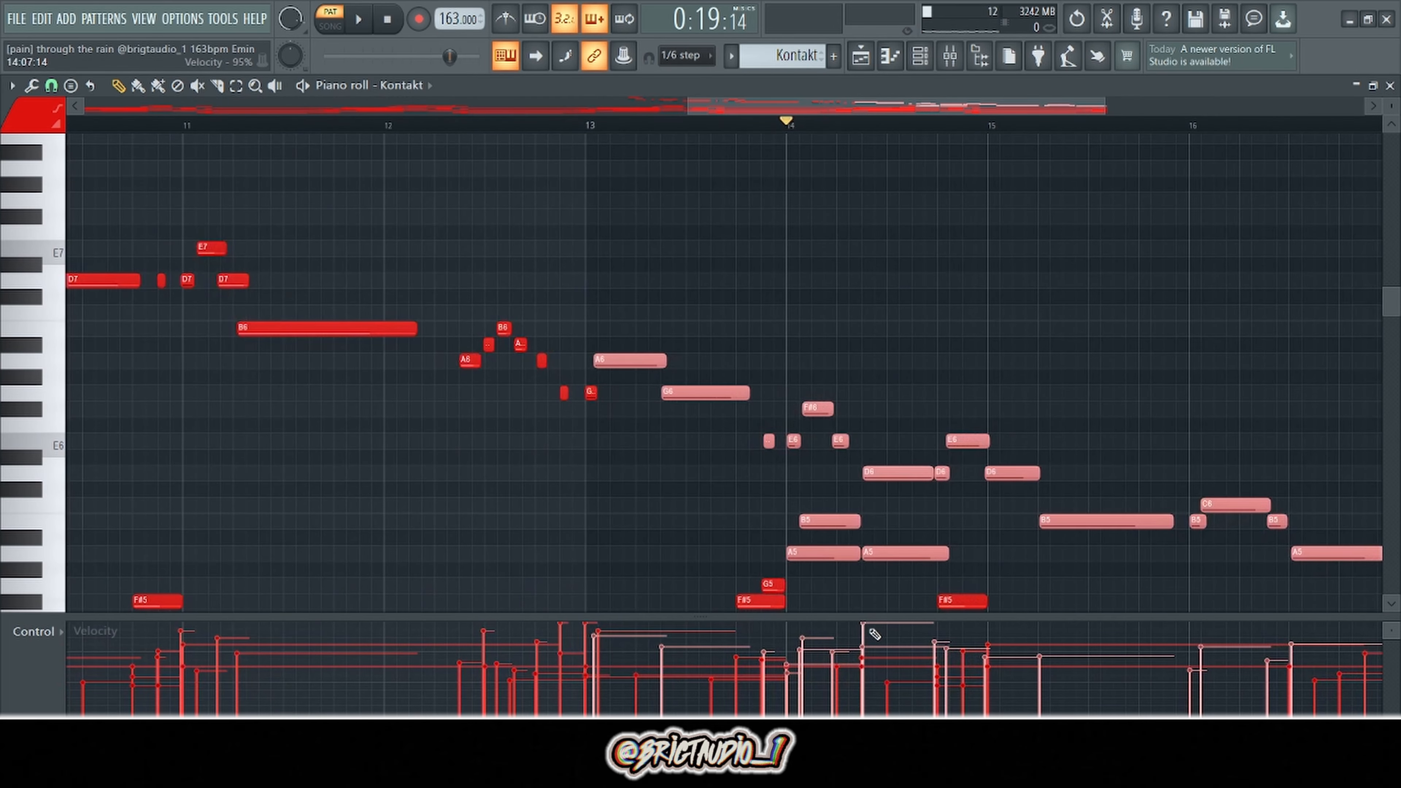
drag(847, 106, 764, 103)
scroll(739, 176, up, 3)
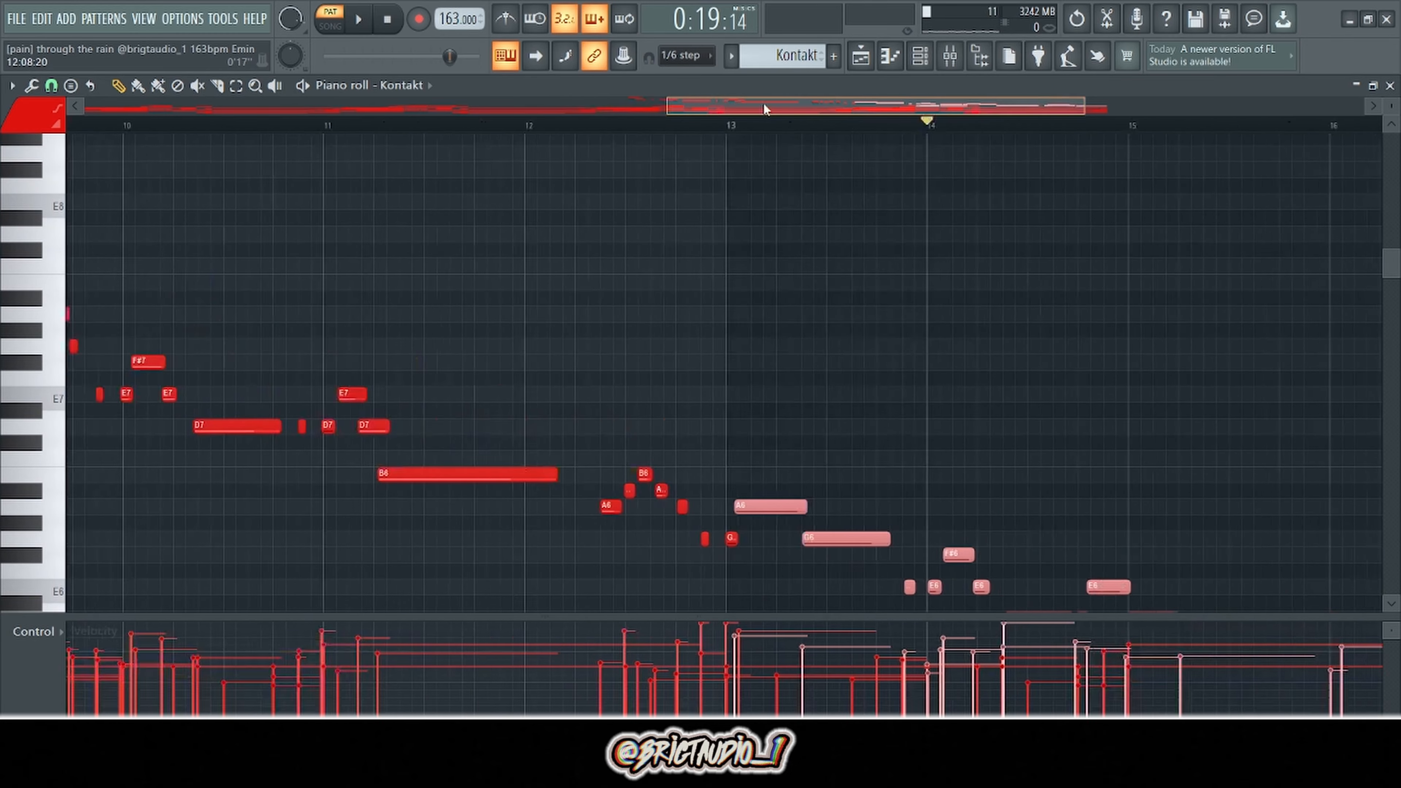
scroll(990, 341, down, 2)
ctrl+click(1041, 338)
drag(935, 112, 979, 111)
scroll(986, 252, down, 3)
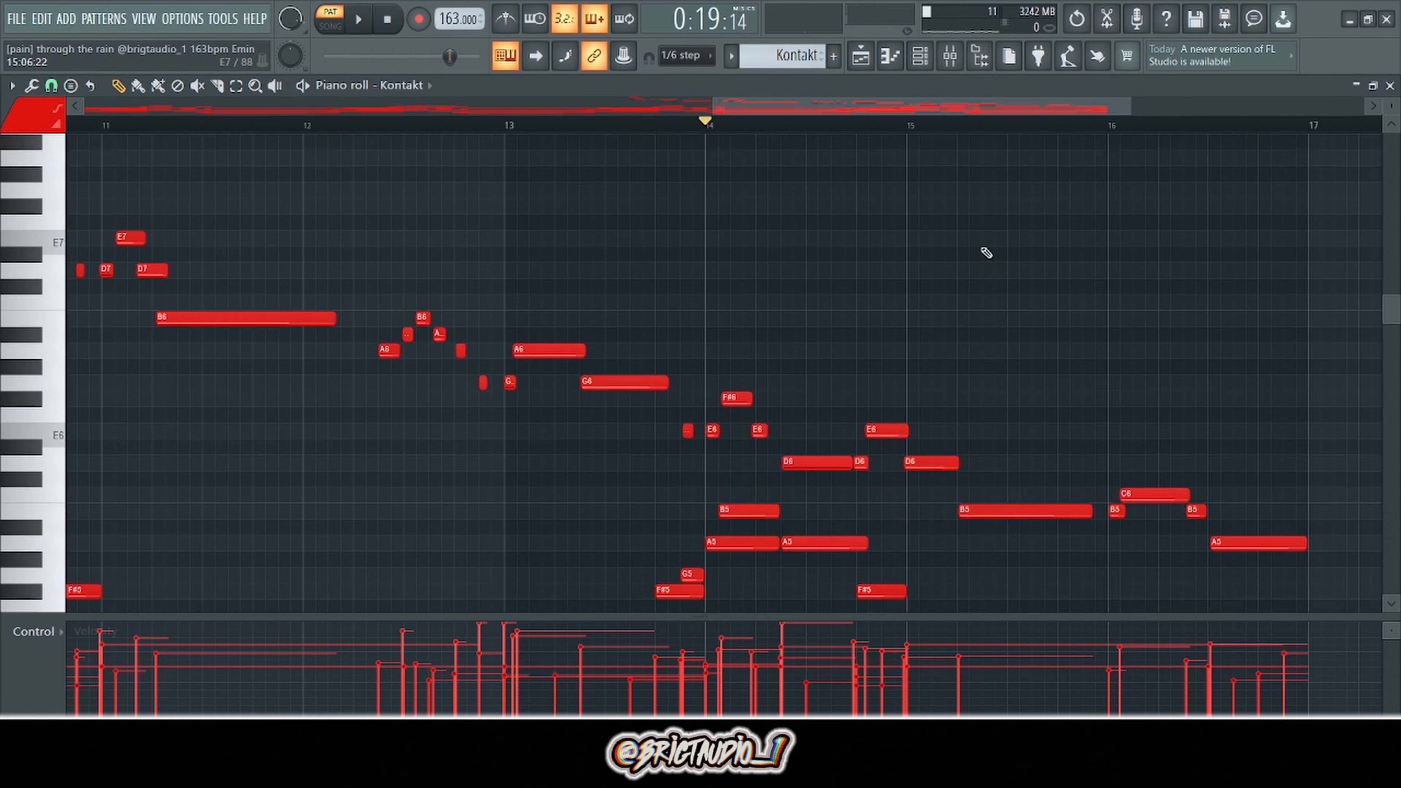
scroll(845, 244, down, 3)
scroll(848, 247, up, 4)
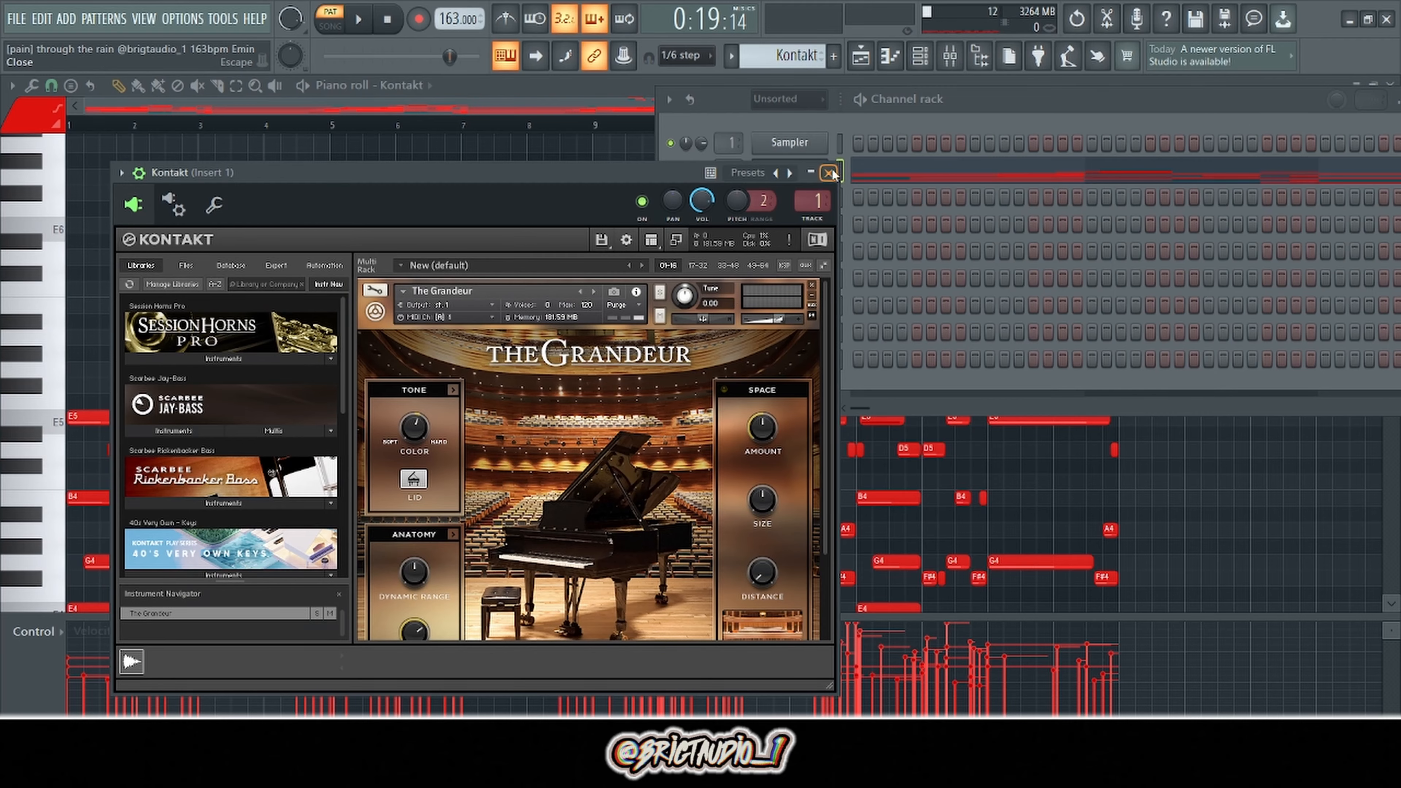
Close the Kontakt instrument and inspect the ValhallaVintageVerb and Fruity parametric EQ settings on mixer Insert 1.
click(831, 171)
key(F9)
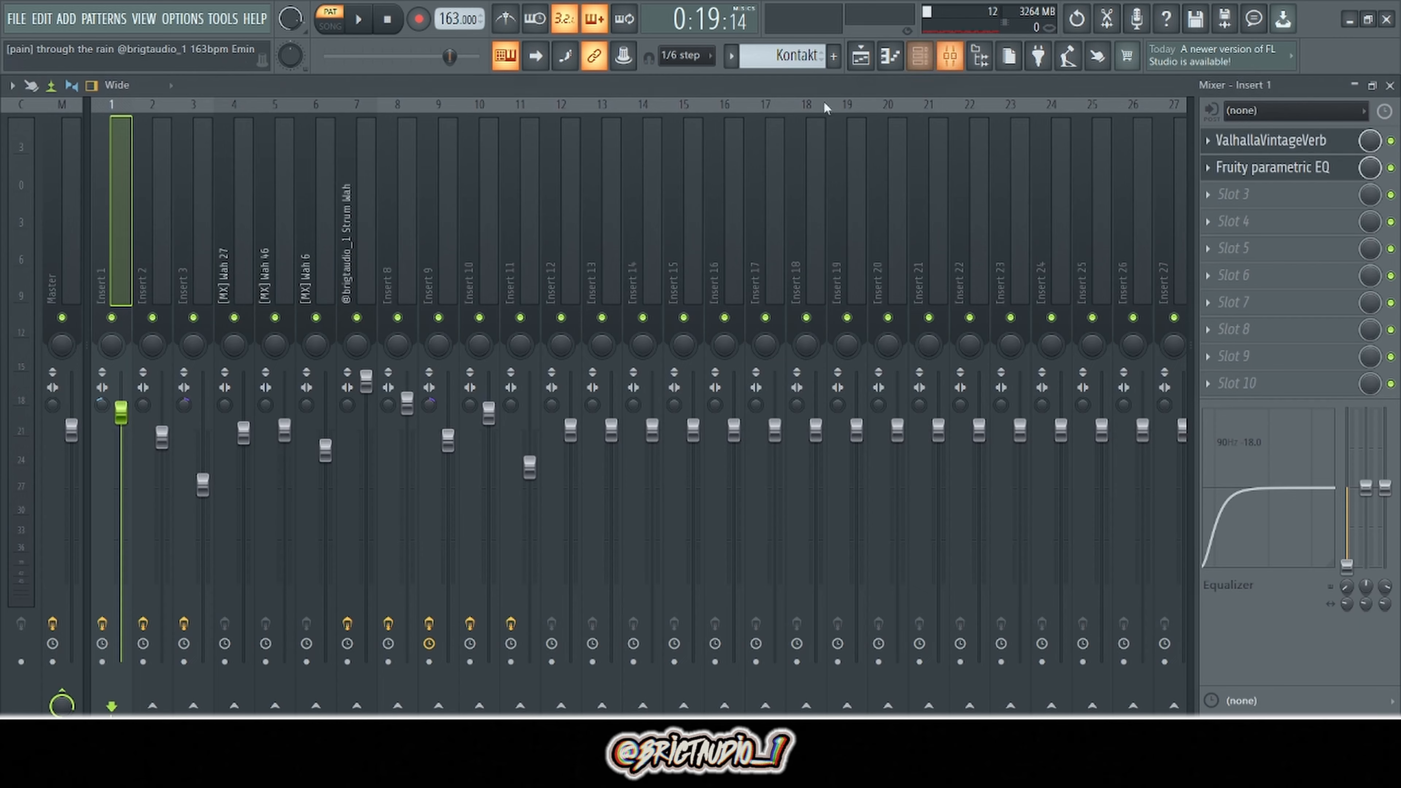
click(1269, 140)
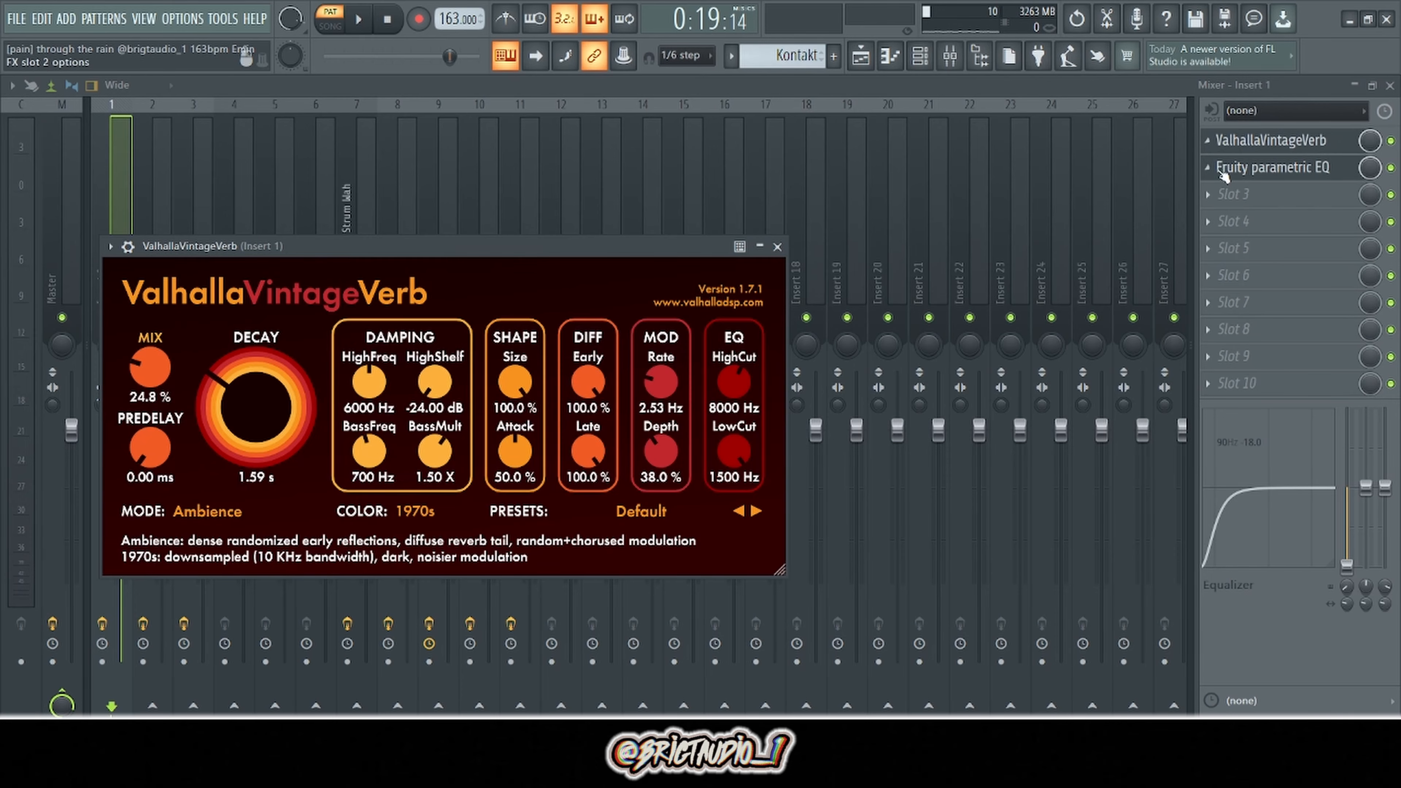
click(1222, 168)
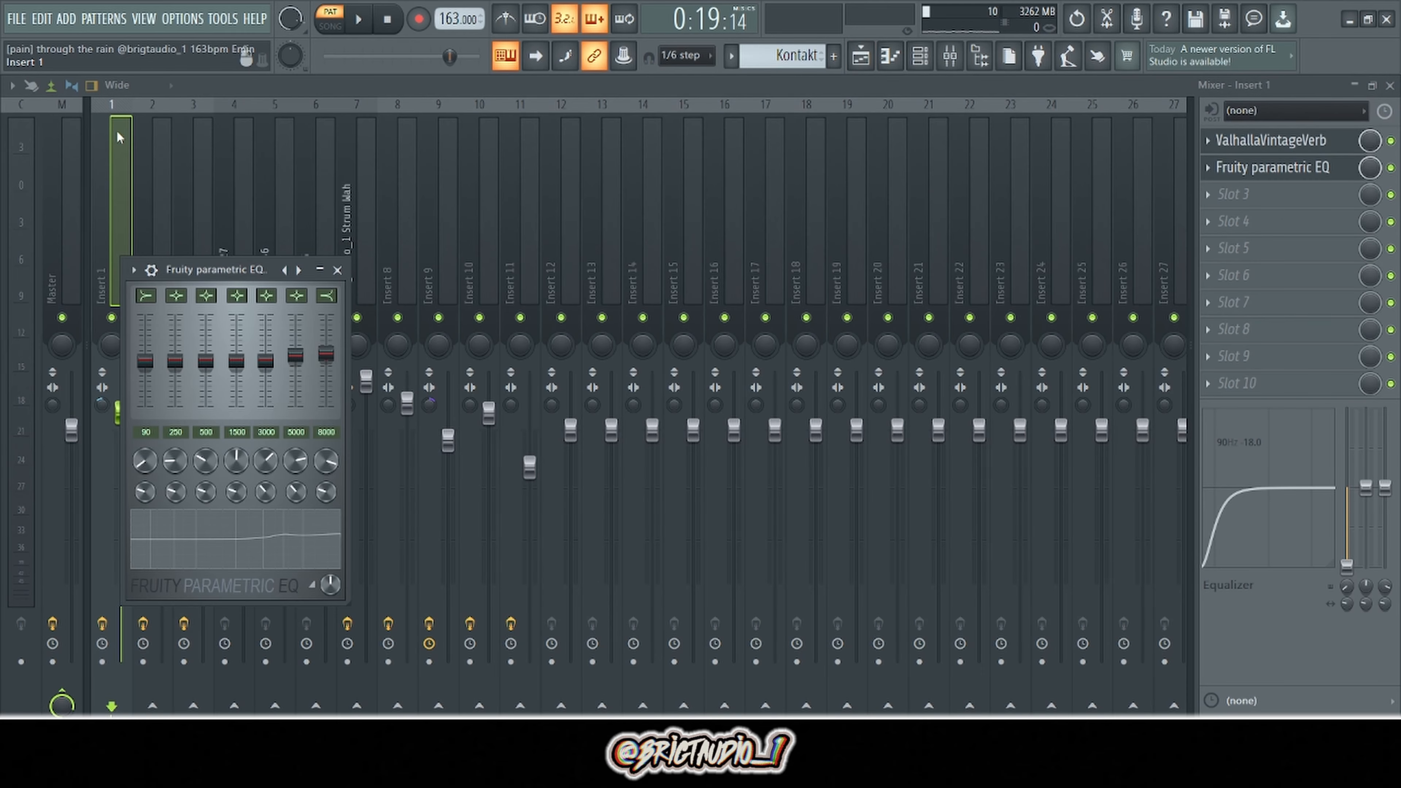
click(118, 137)
Open the Xpand!2 pattern from playlist Track 2 in the piano roll.
click(860, 55)
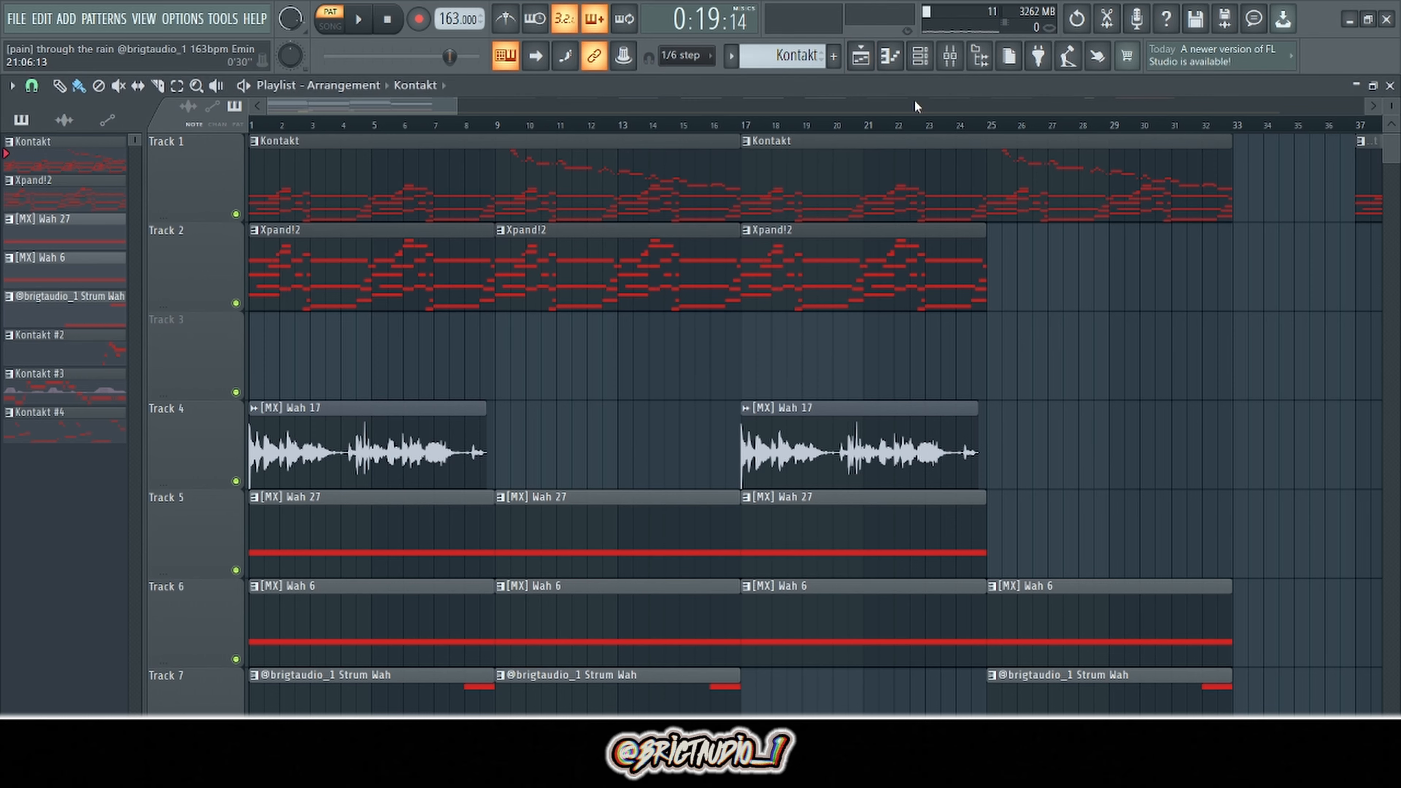
click(890, 55)
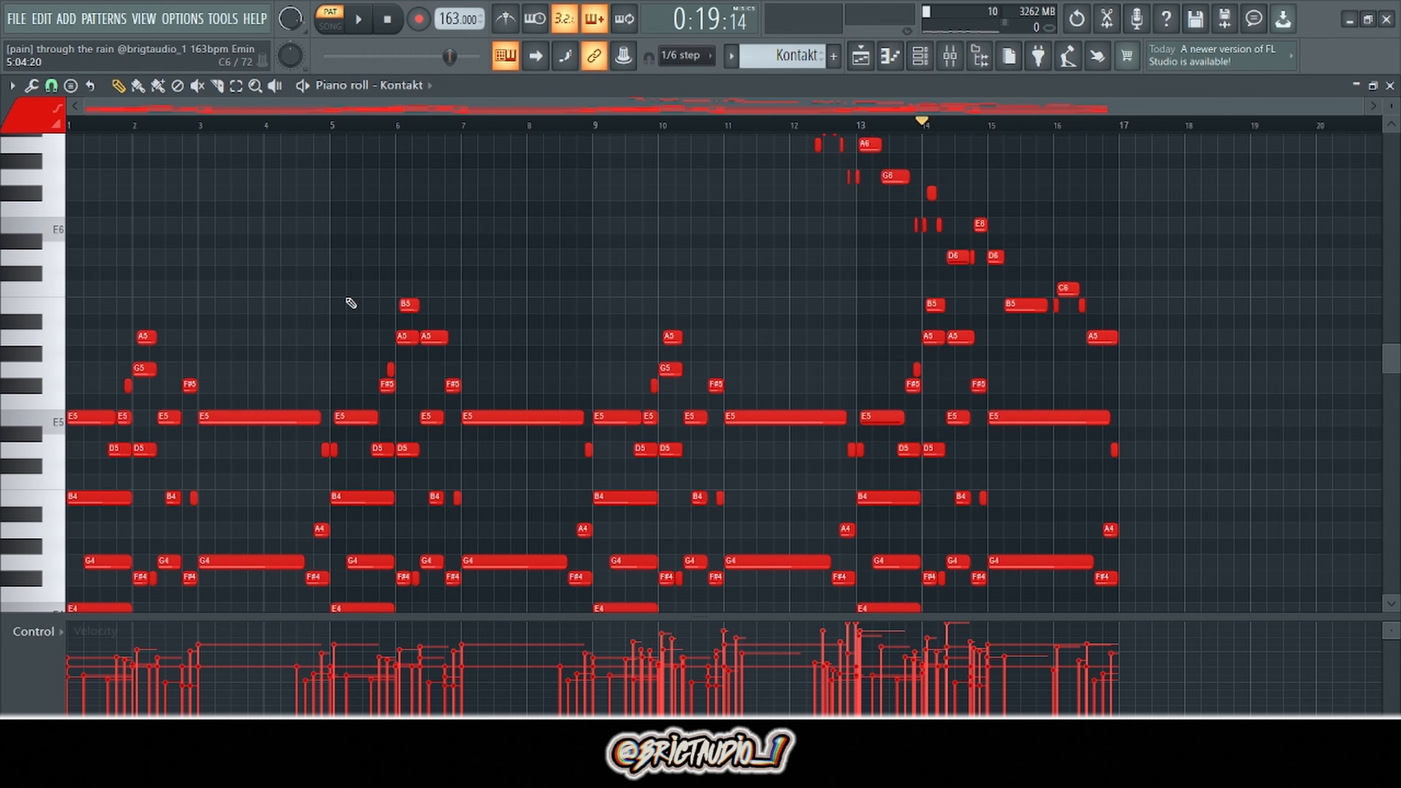
key(F5)
scroll(212, 244, up, 3)
double_click(338, 244)
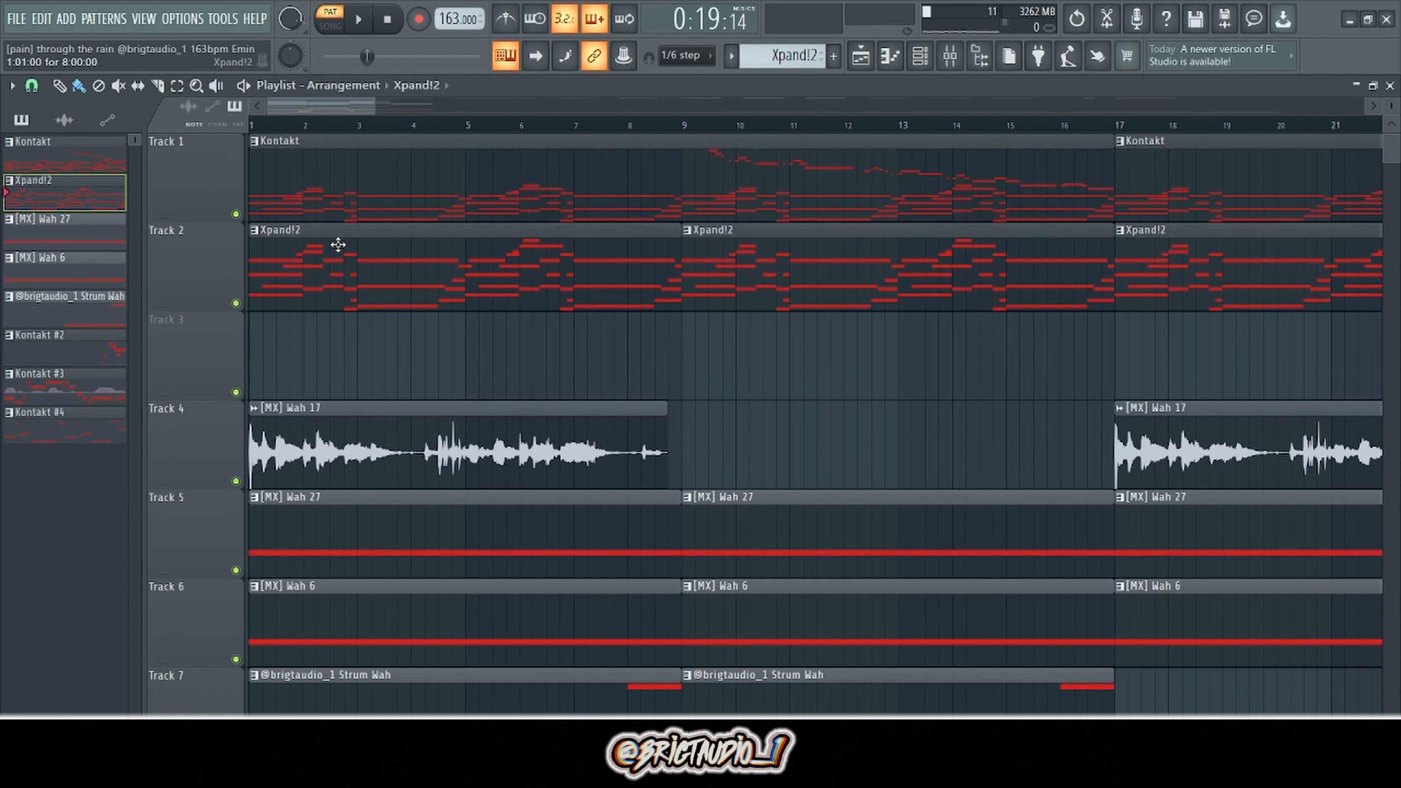
scroll(531, 252, up, 3)
scroll(311, 258, up, 2)
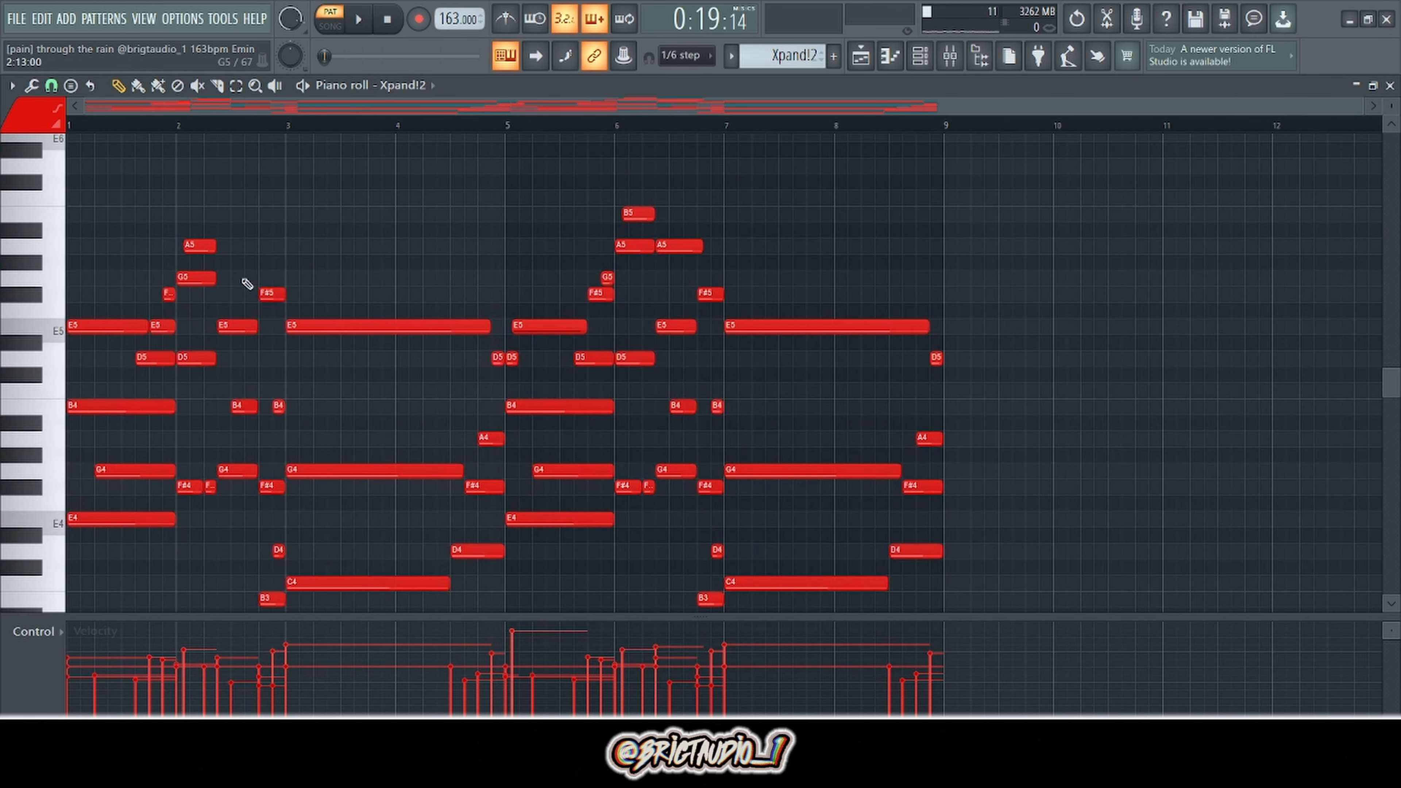
Play the Xpand!2 pattern from bar 1 into bar 8, and stop playback.
scroll(159, 316, down, 1)
scroll(85, 301, up, 2)
drag(105, 127, 9, 106)
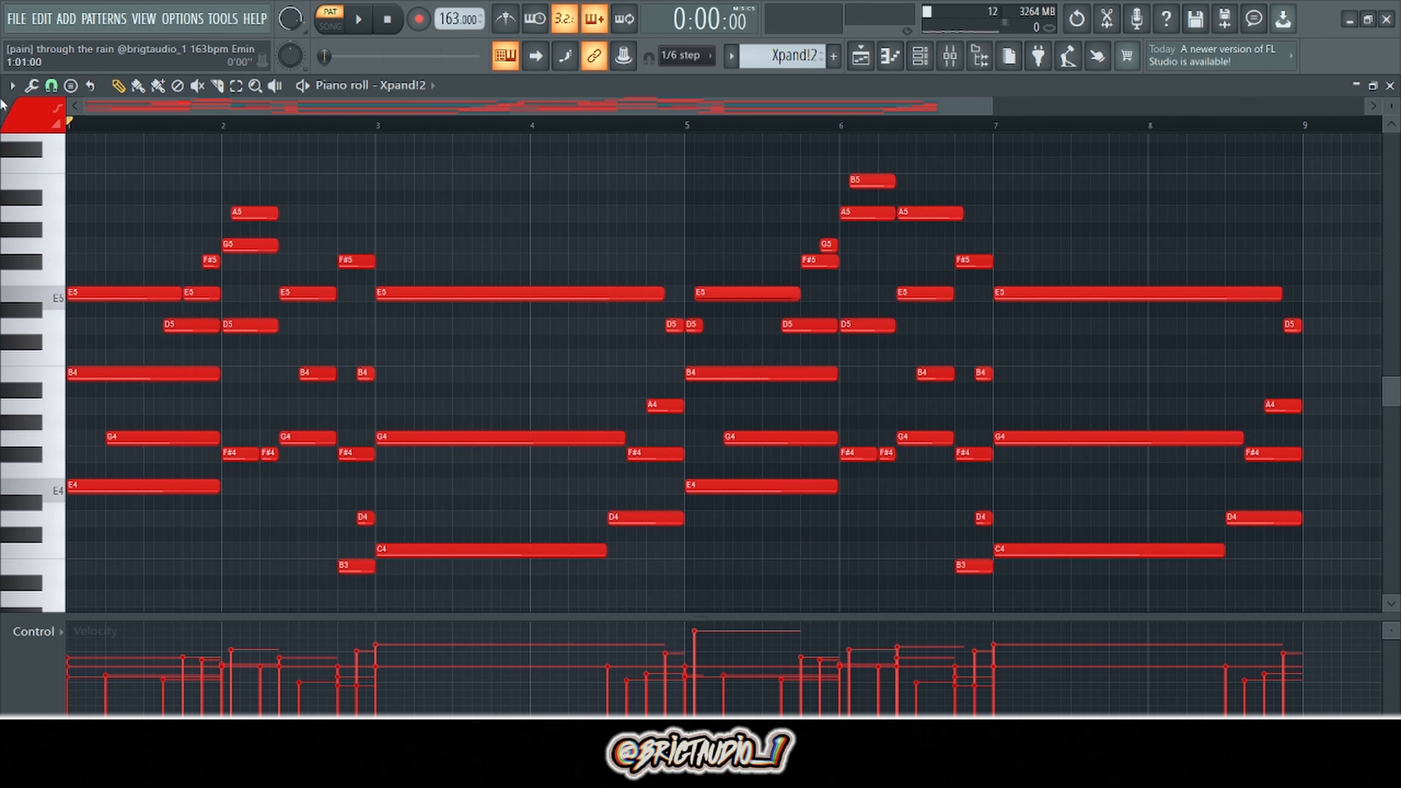
key(space)
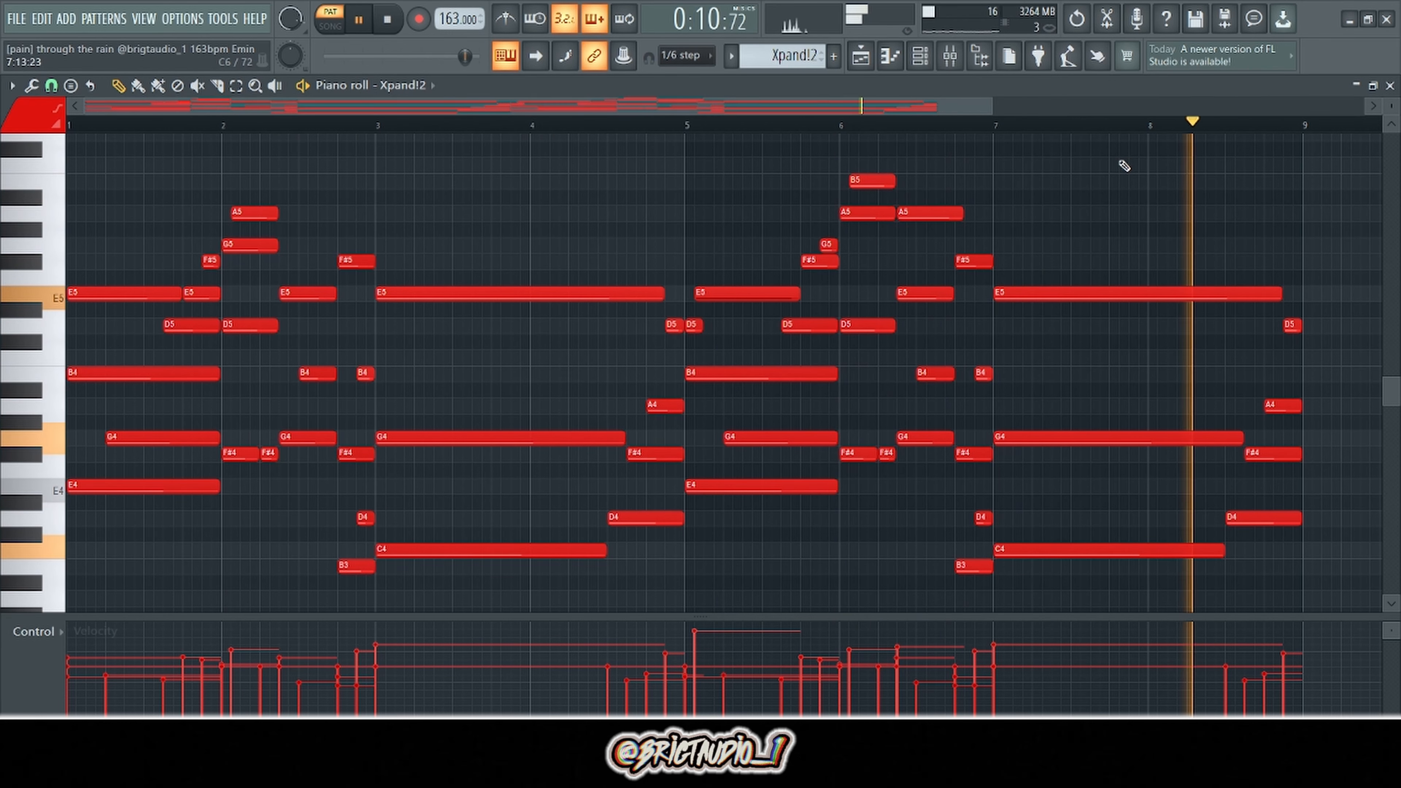
key(space)
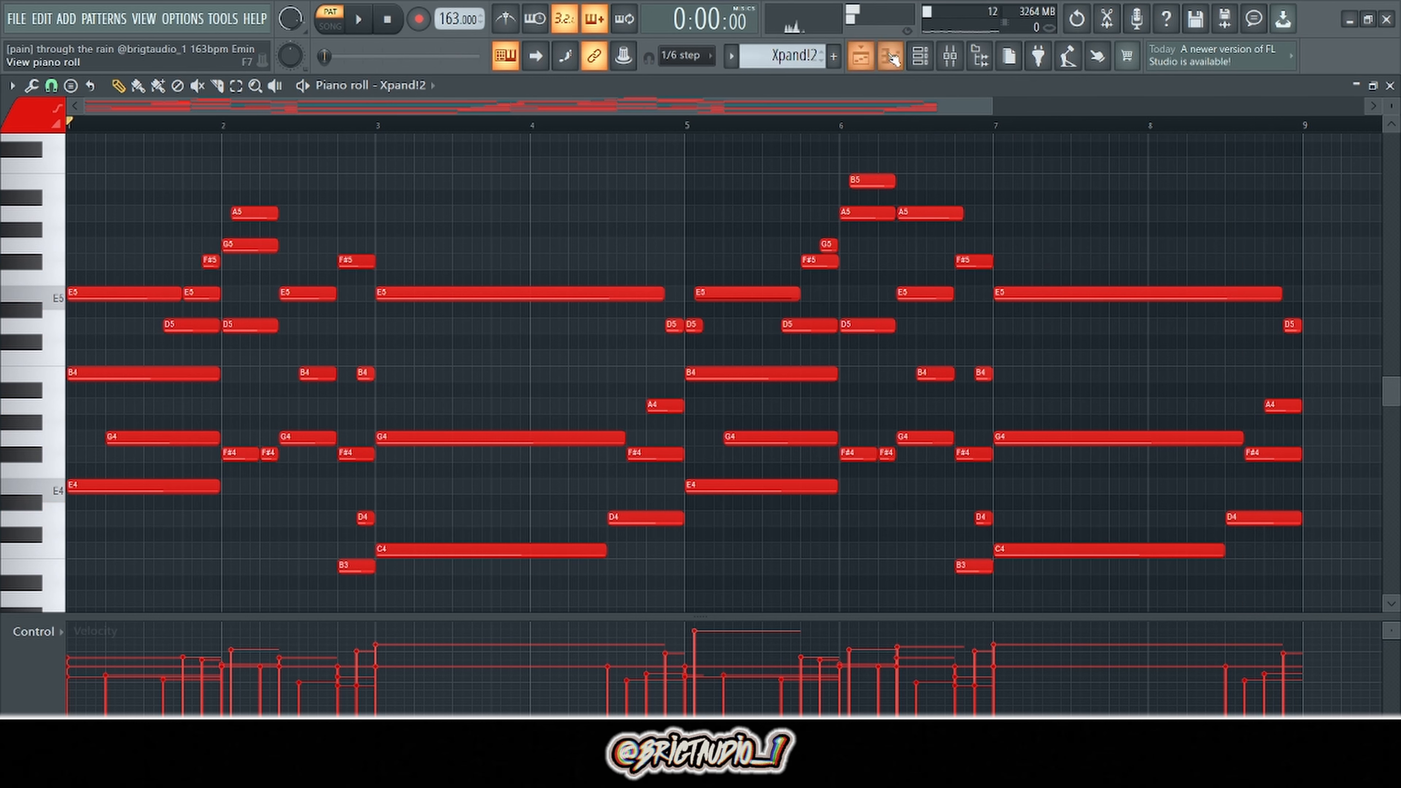
Open the Xpand!2 instrument from the channel rack and inspect its Intimate Takeover preset.
click(958, 65)
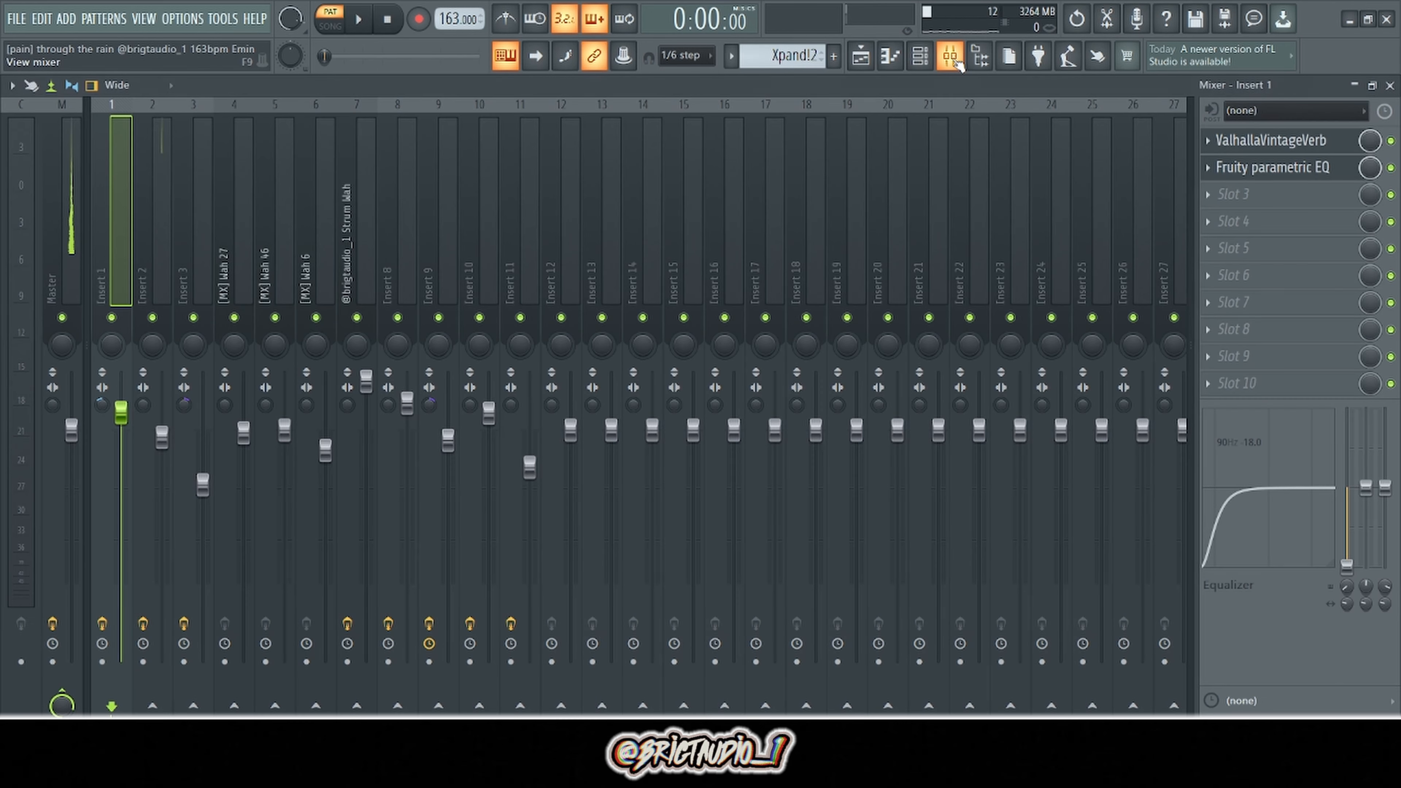
click(917, 61)
click(783, 199)
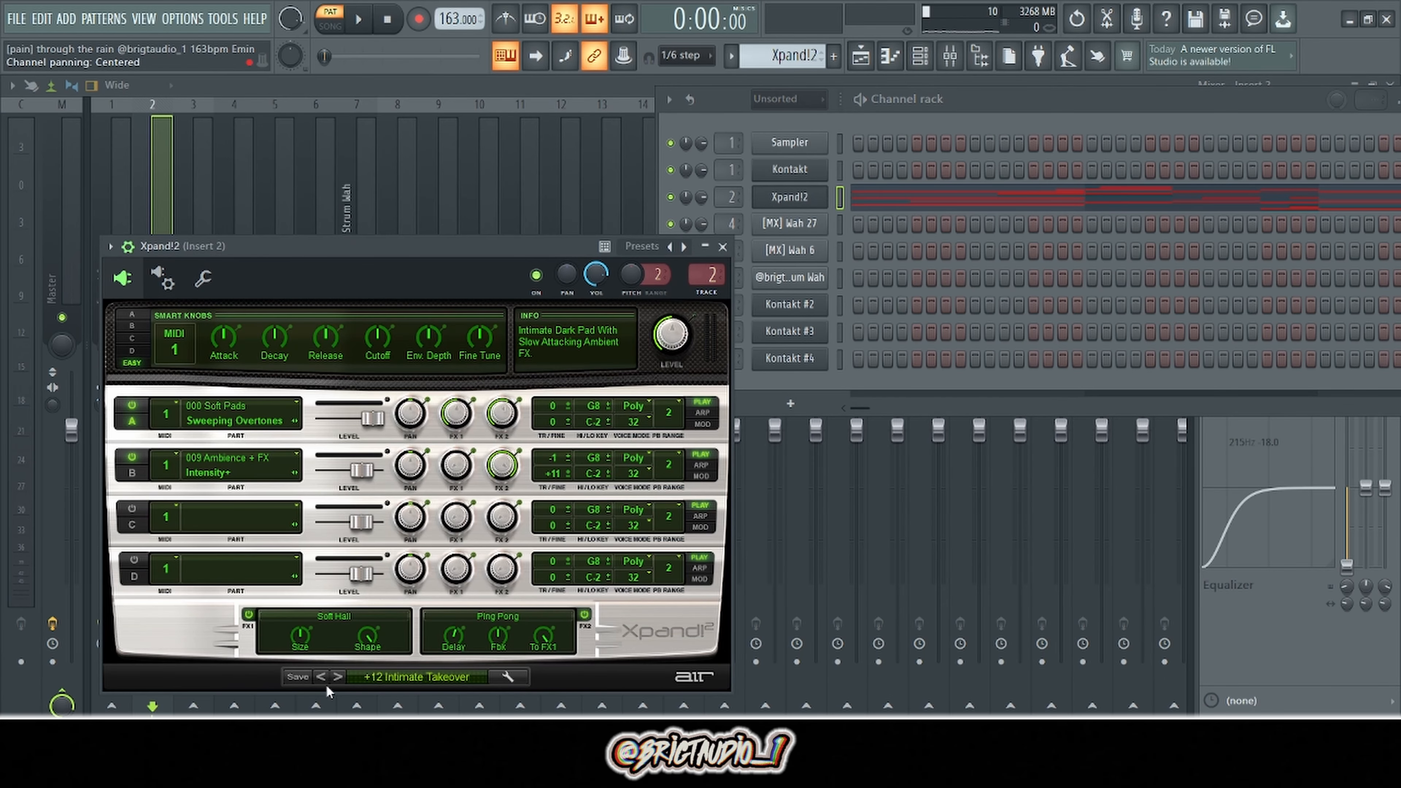
click(585, 740)
Inspect the Fruity parametric EQ 2 curve and the ValhallaSupermassive reverb presets on mixer Insert 2.
mouse_move(409, 453)
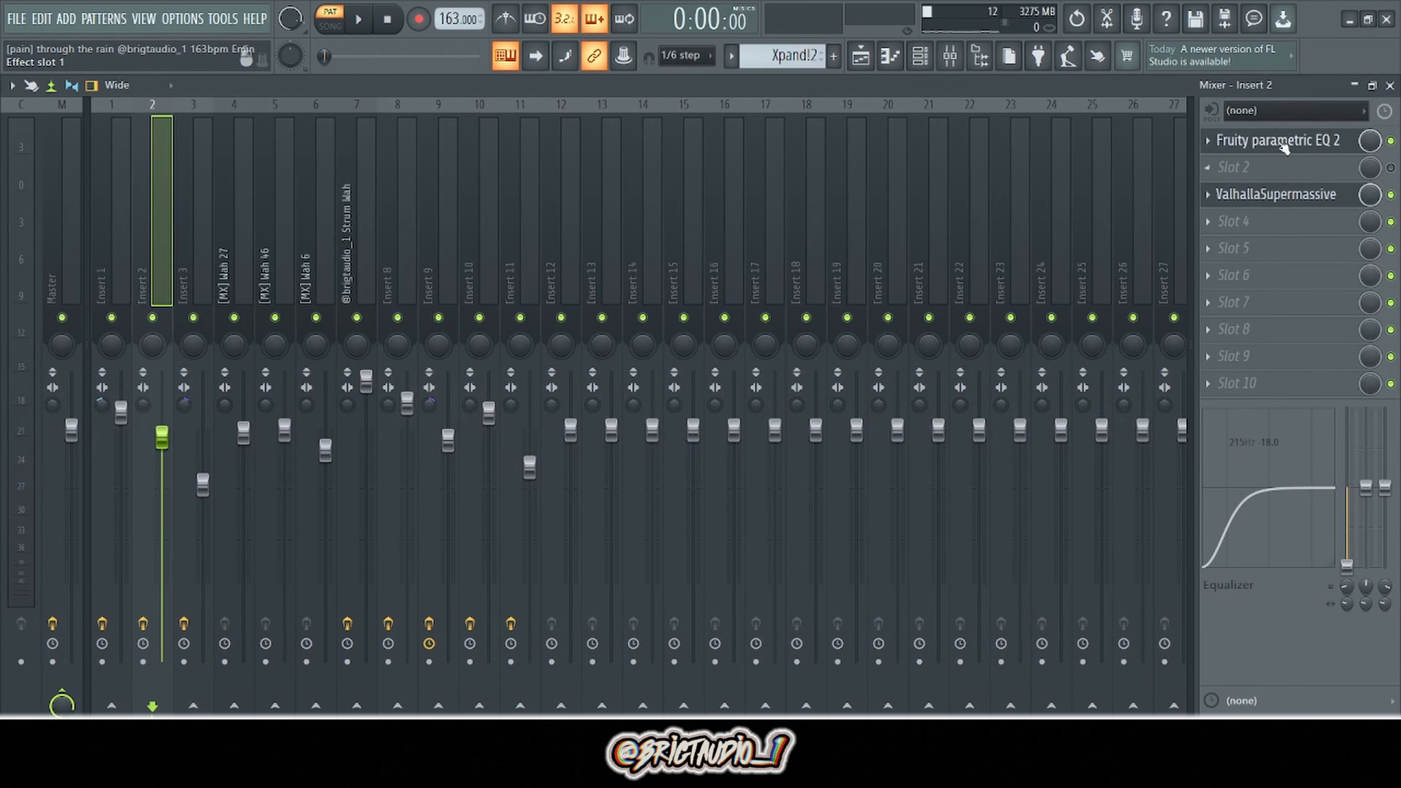
click(1277, 140)
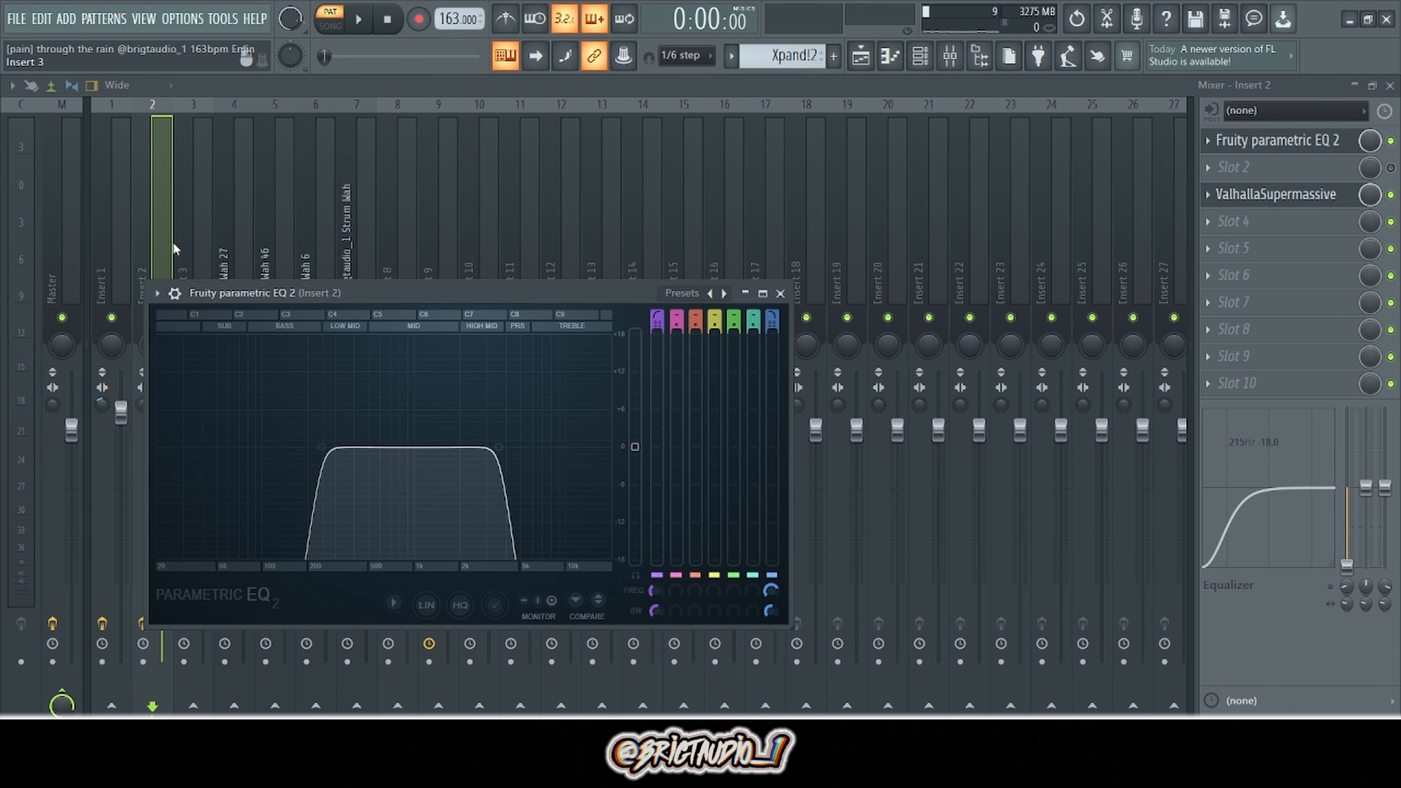
click(1272, 196)
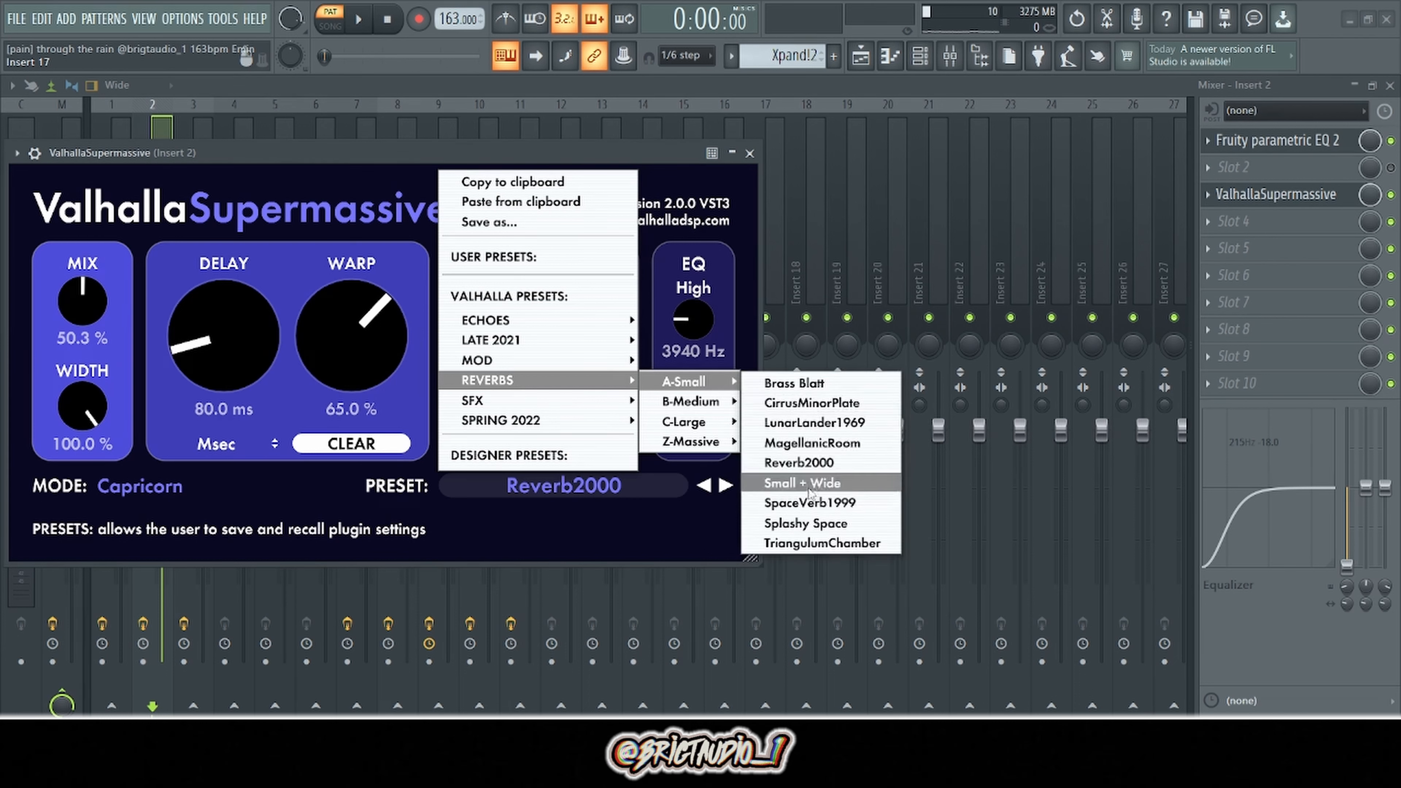
key(Escape)
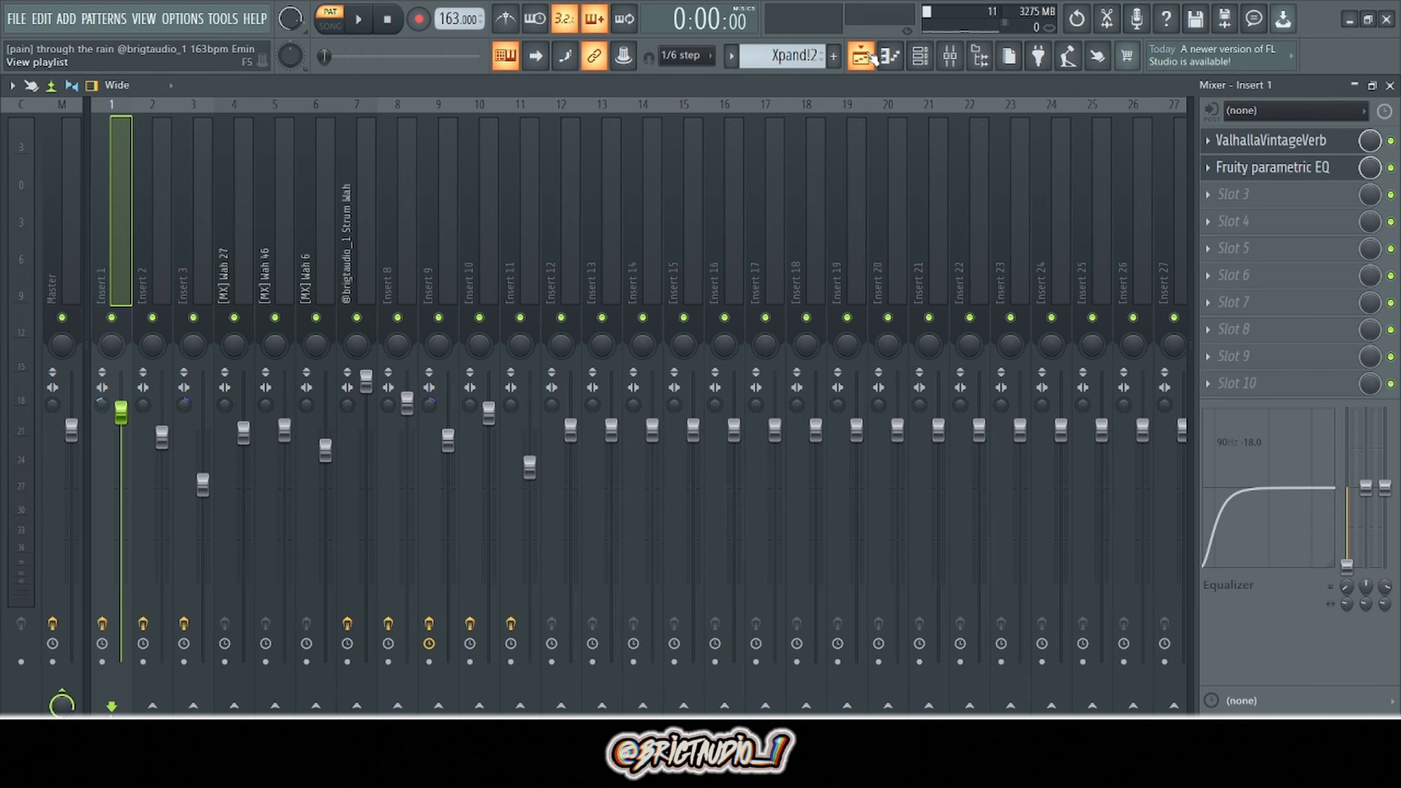
Solo playlist Track 4, play the [MX] Wah 17 clip from bar 1 to its end, and stop playback.
click(863, 56)
key(l)
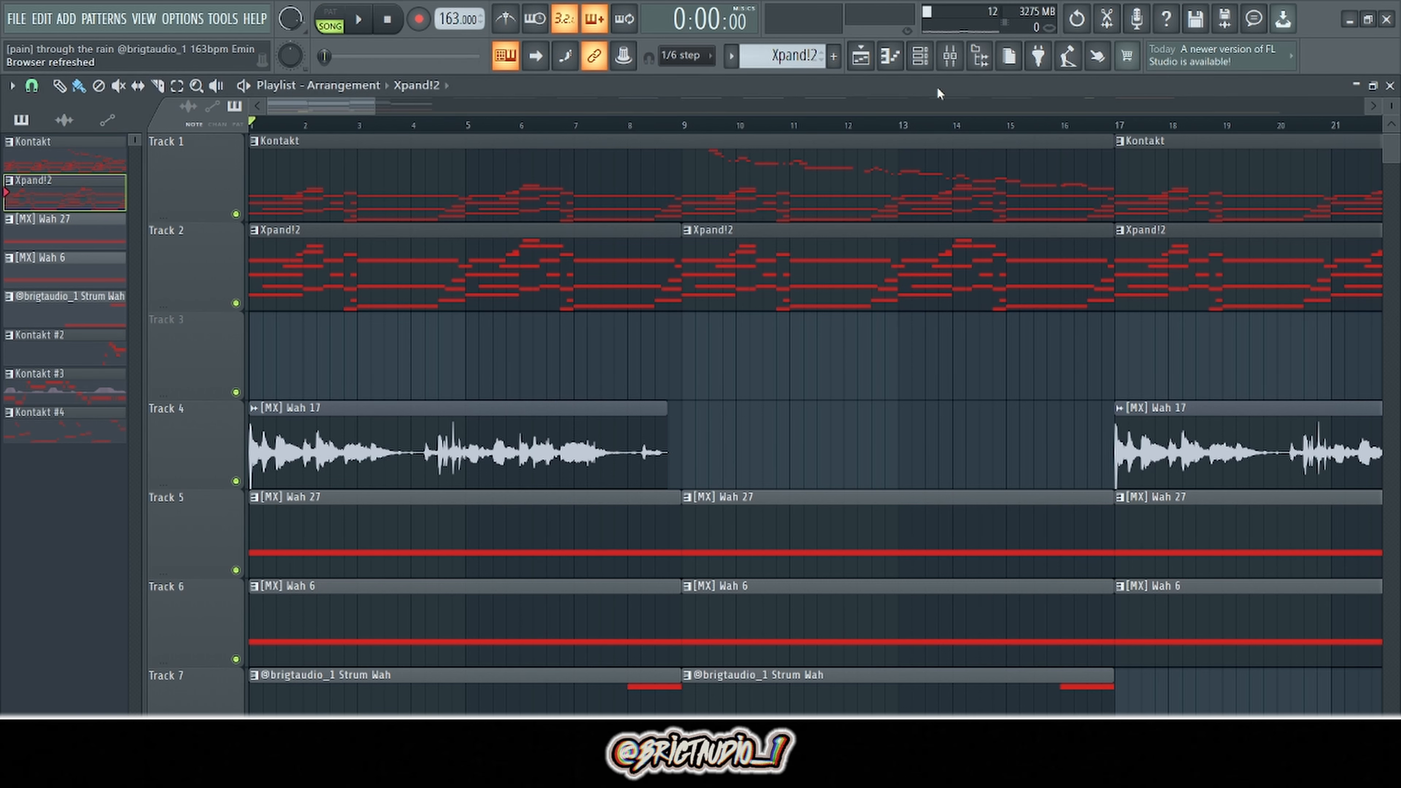
scroll(637, 437, down, 3)
scroll(637, 437, up, 3)
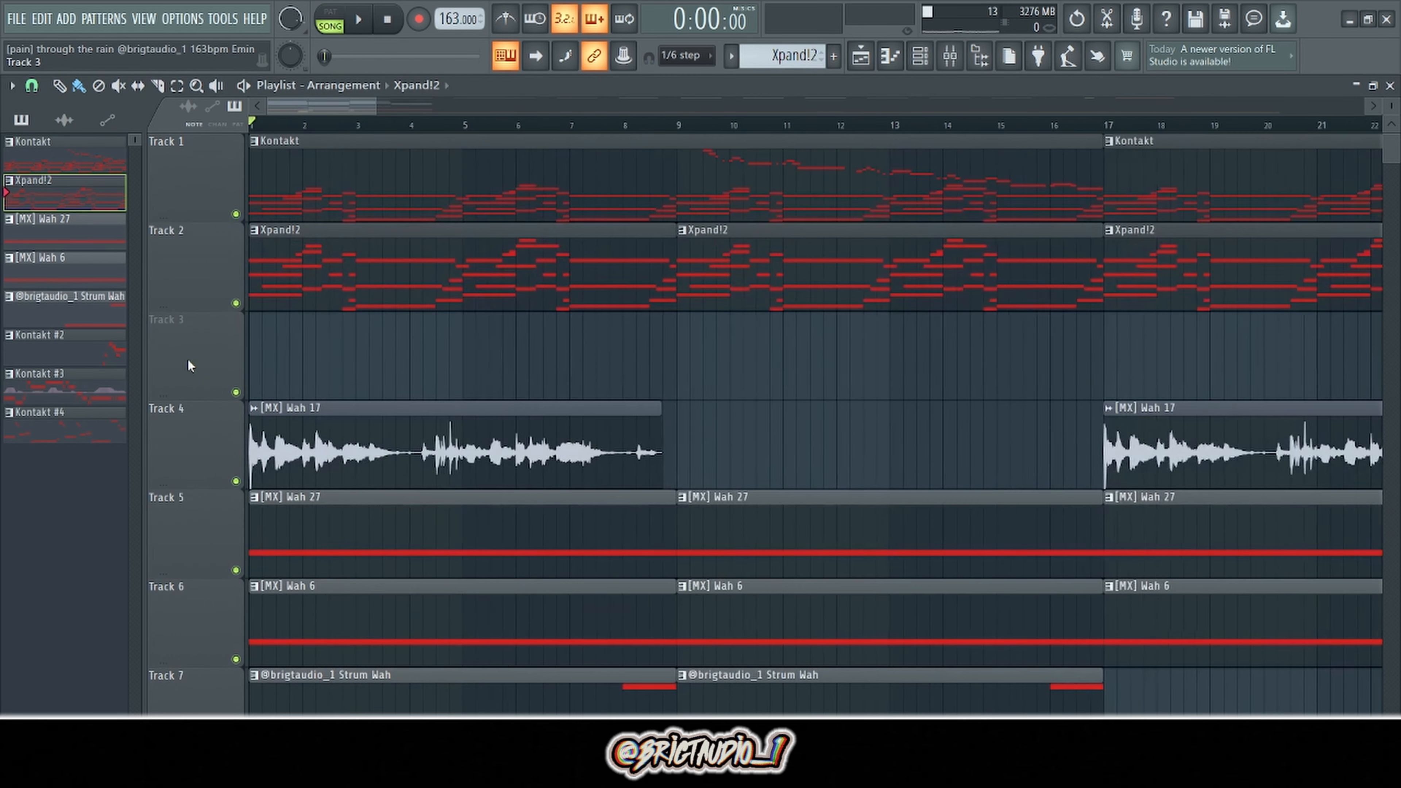
scroll(189, 364, up, 1)
ctrl+click(236, 481)
scroll(263, 180, down, 2)
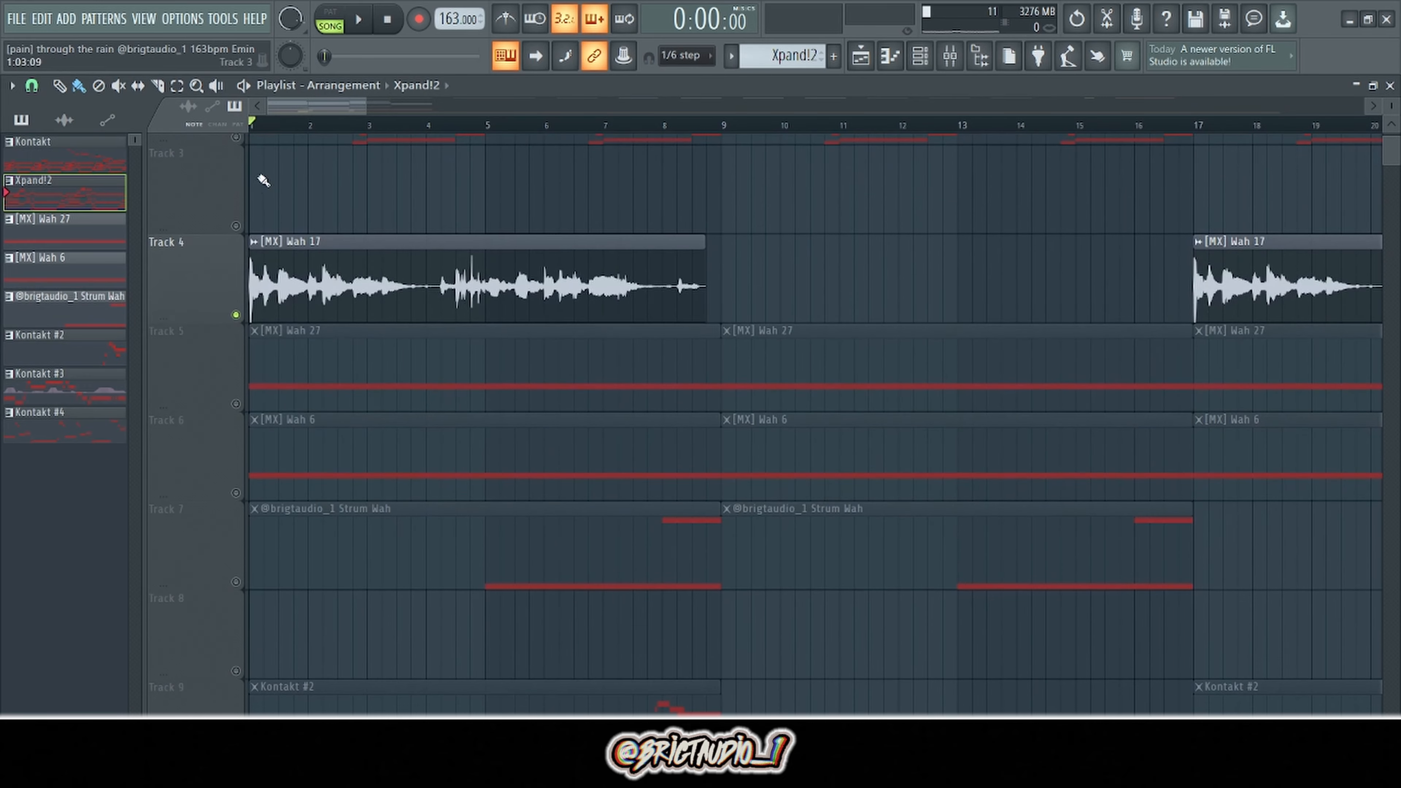
key(space)
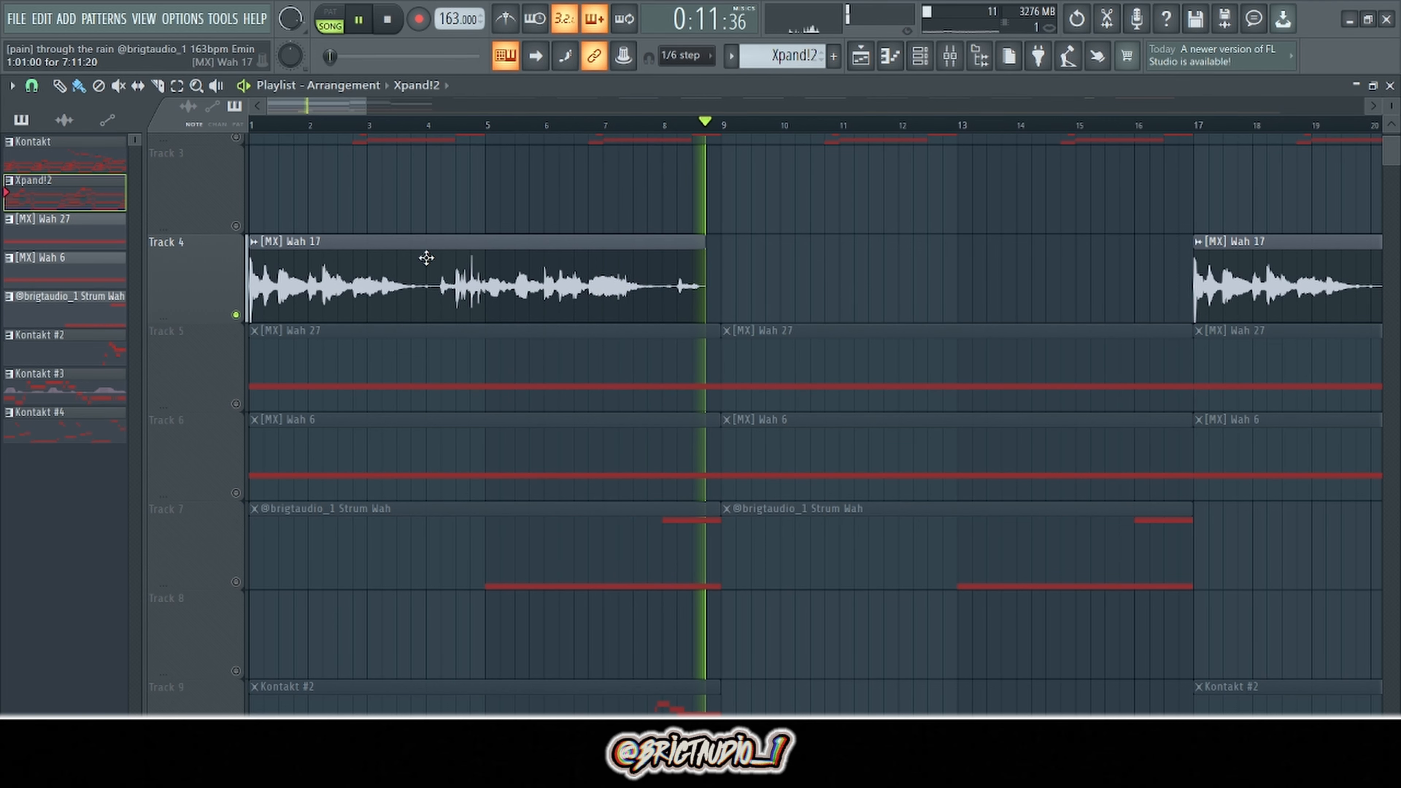
key(space)
Look through the Drum Kits folder in the browser, view the cold-killers kit's contents, and hide the browser again.
click(980, 55)
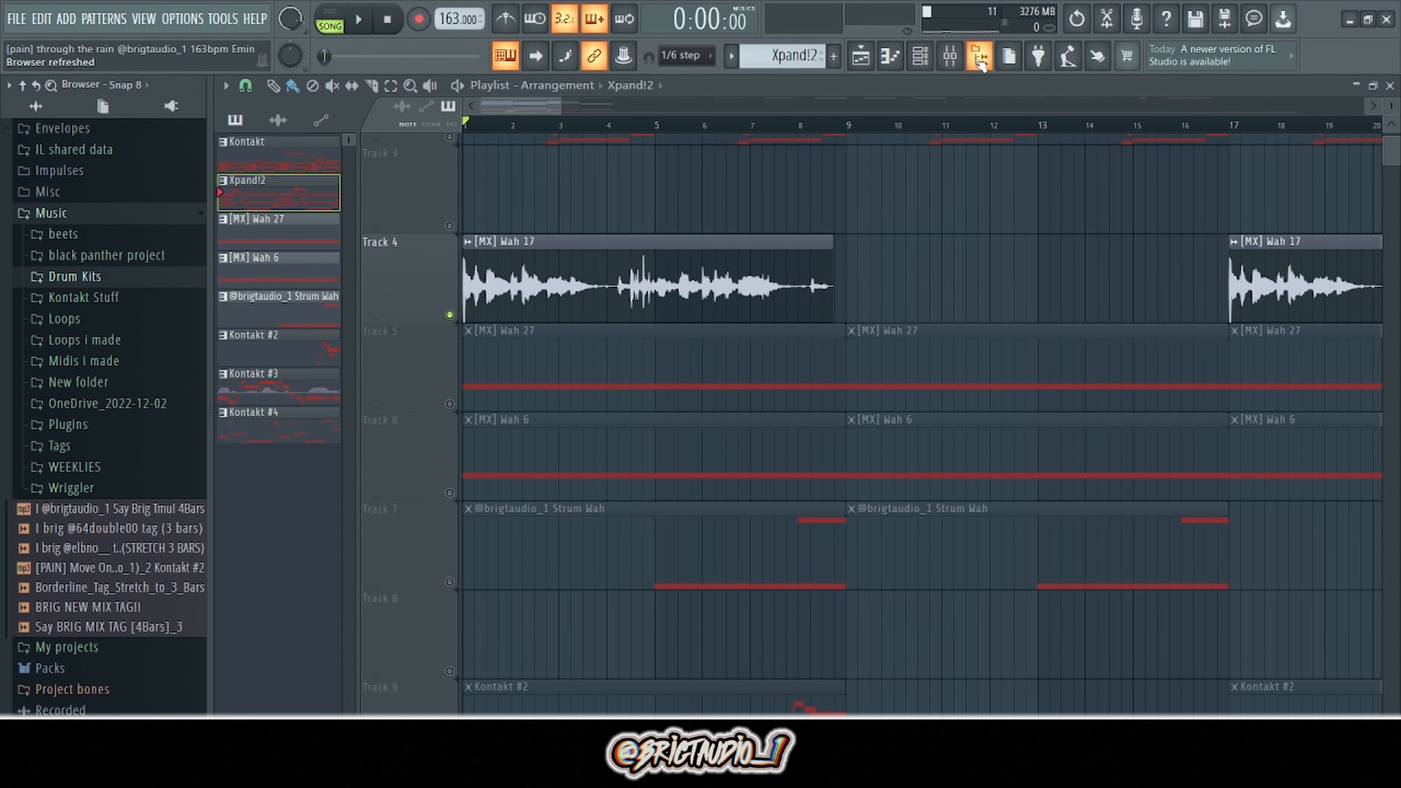
click(100, 276)
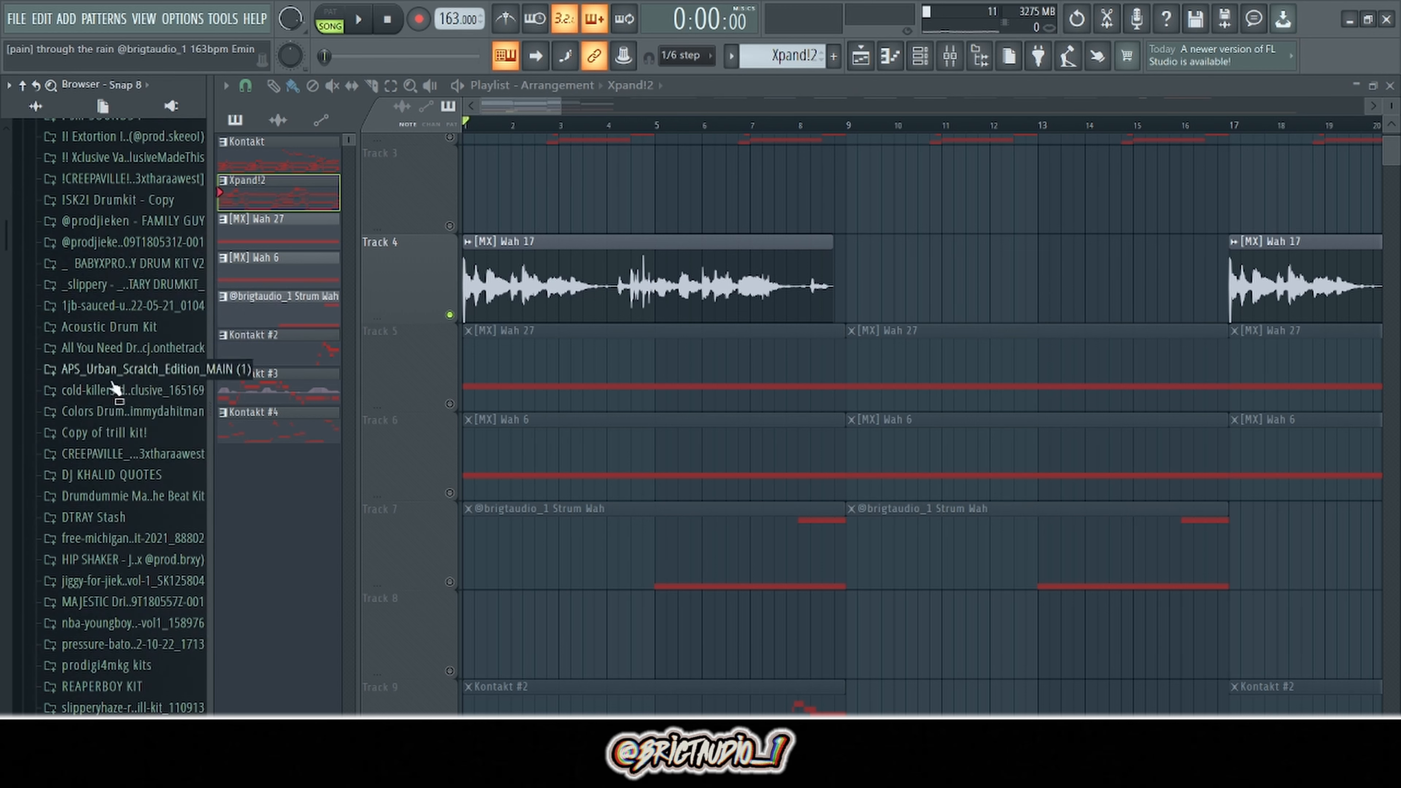
click(114, 395)
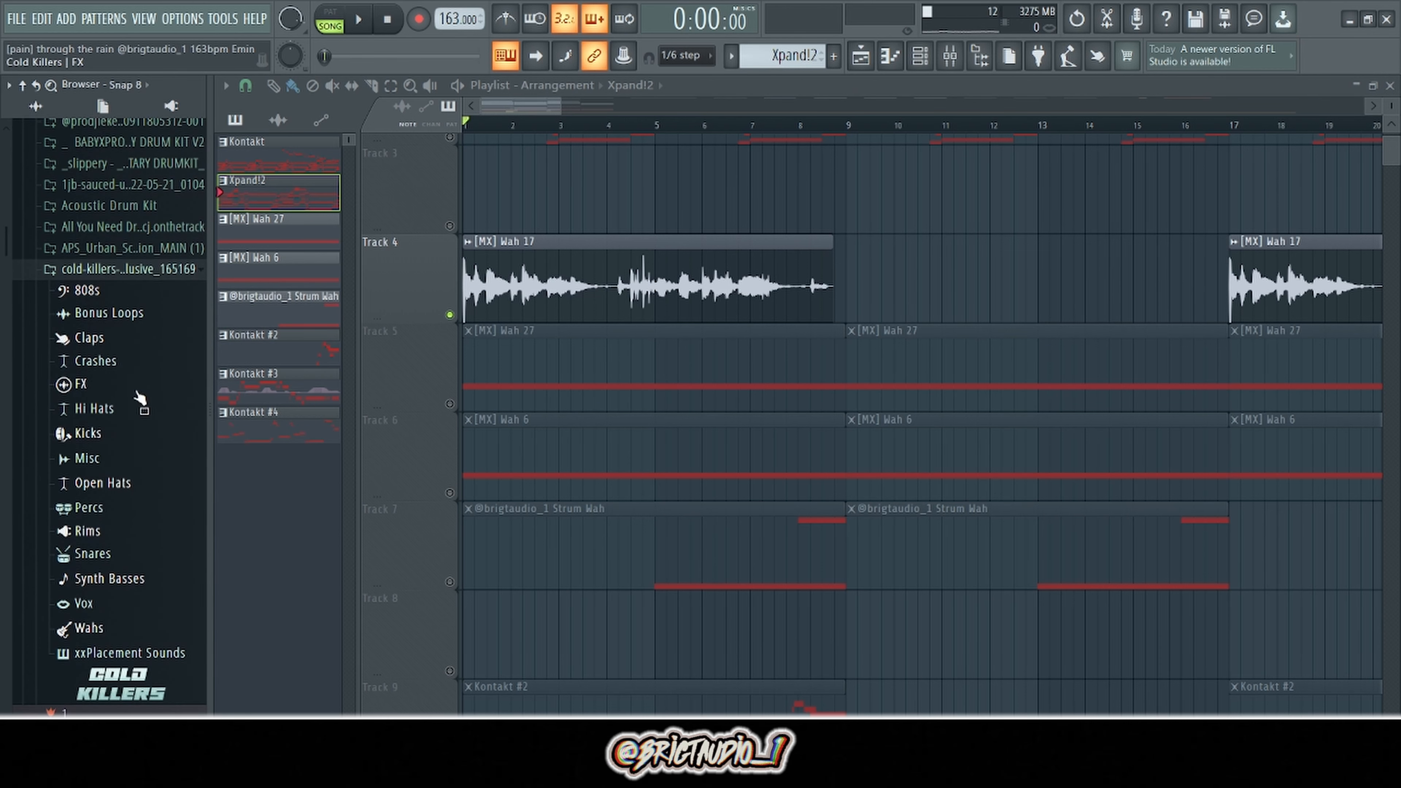
click(146, 269)
click(980, 56)
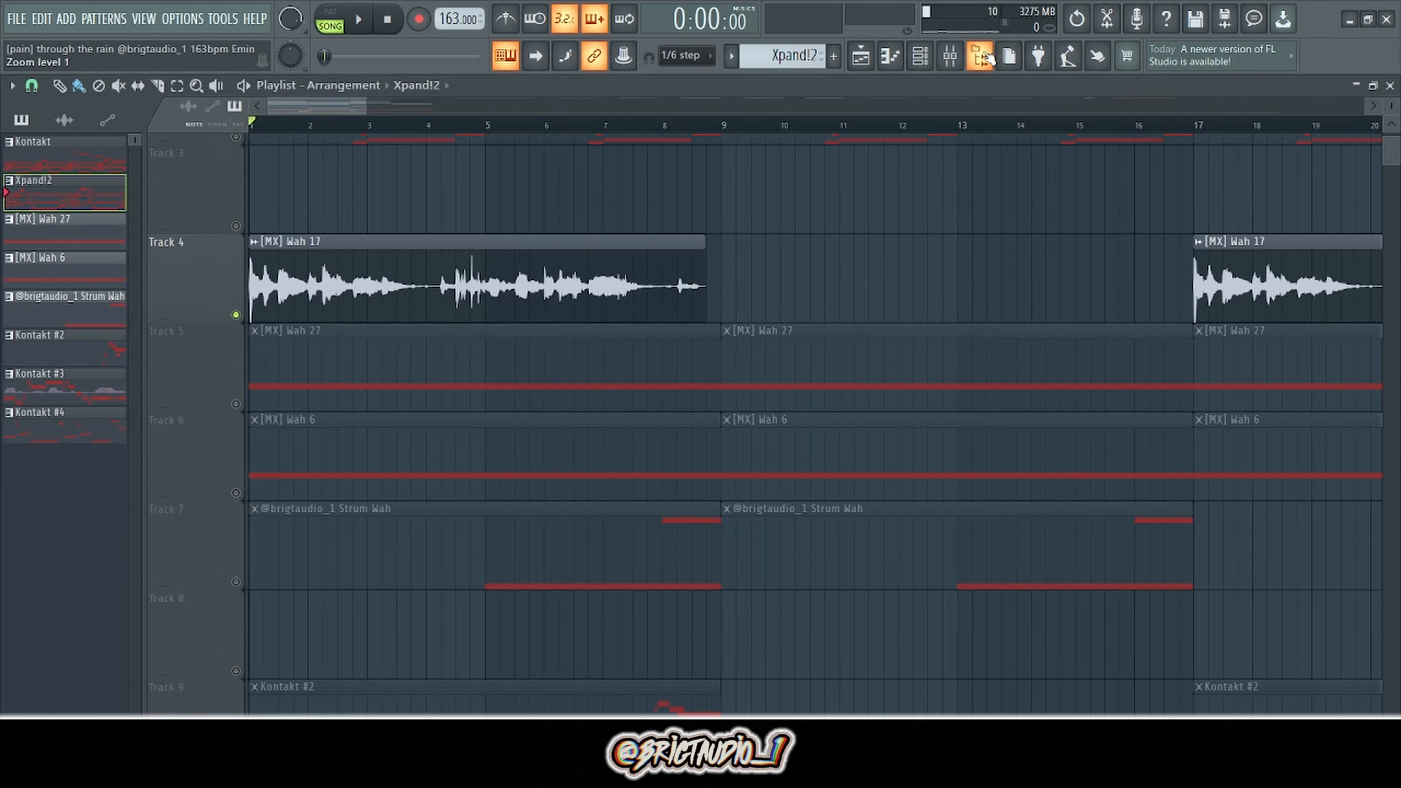
click(980, 56)
click(980, 56)
Select mixer Insert 3 and inspect its Fruity parametric EQ 2 and ValhallaVintageVerb settings.
click(862, 59)
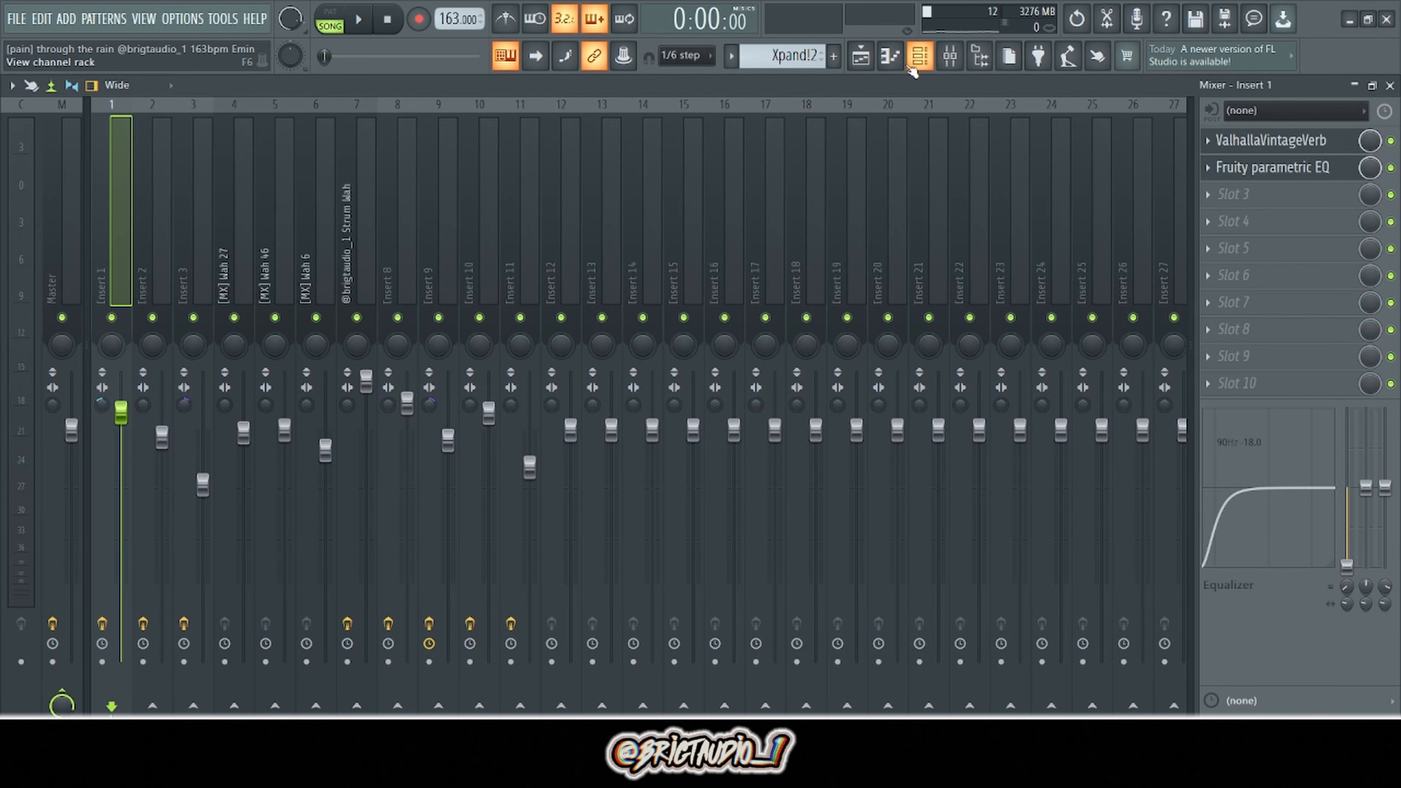
click(212, 262)
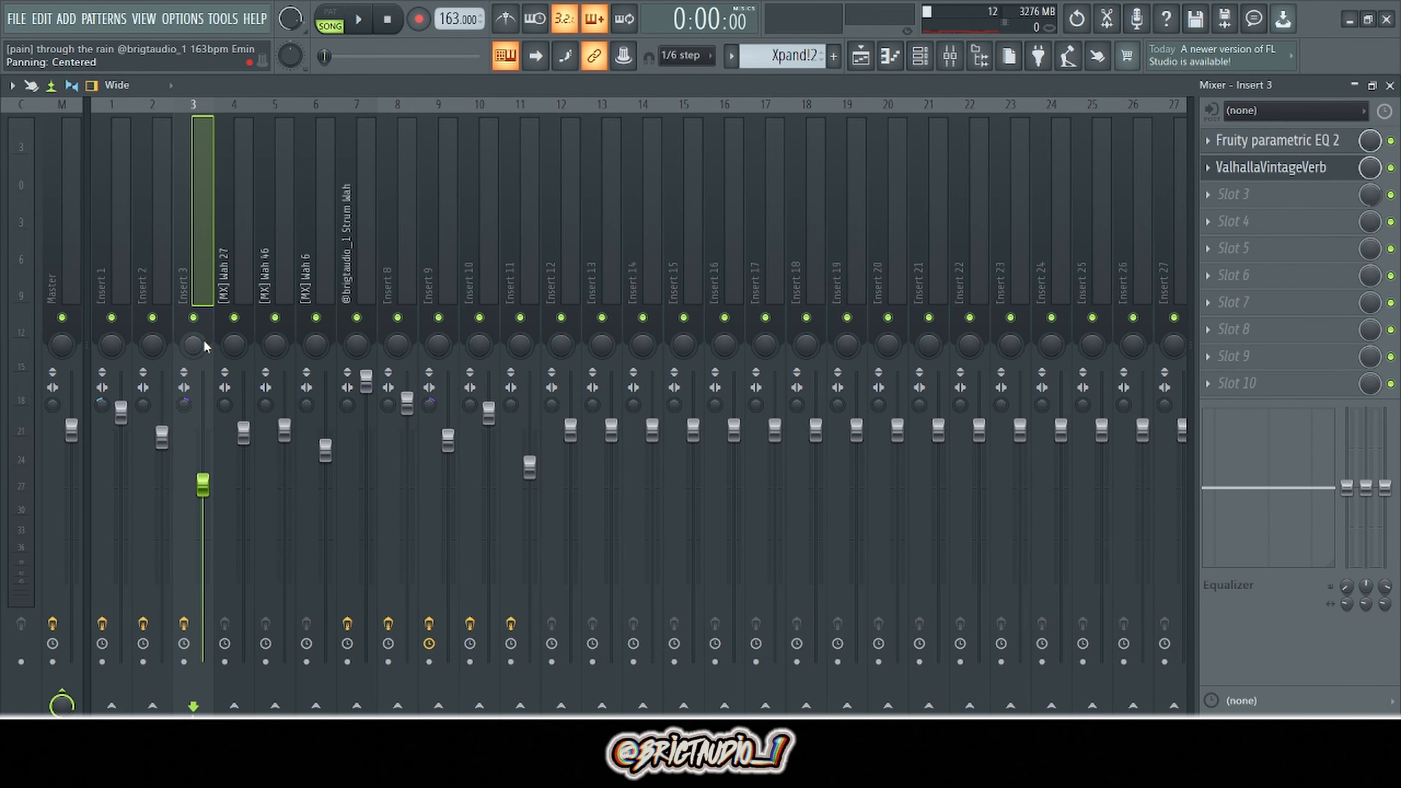
click(105, 262)
click(196, 235)
click(105, 254)
click(188, 238)
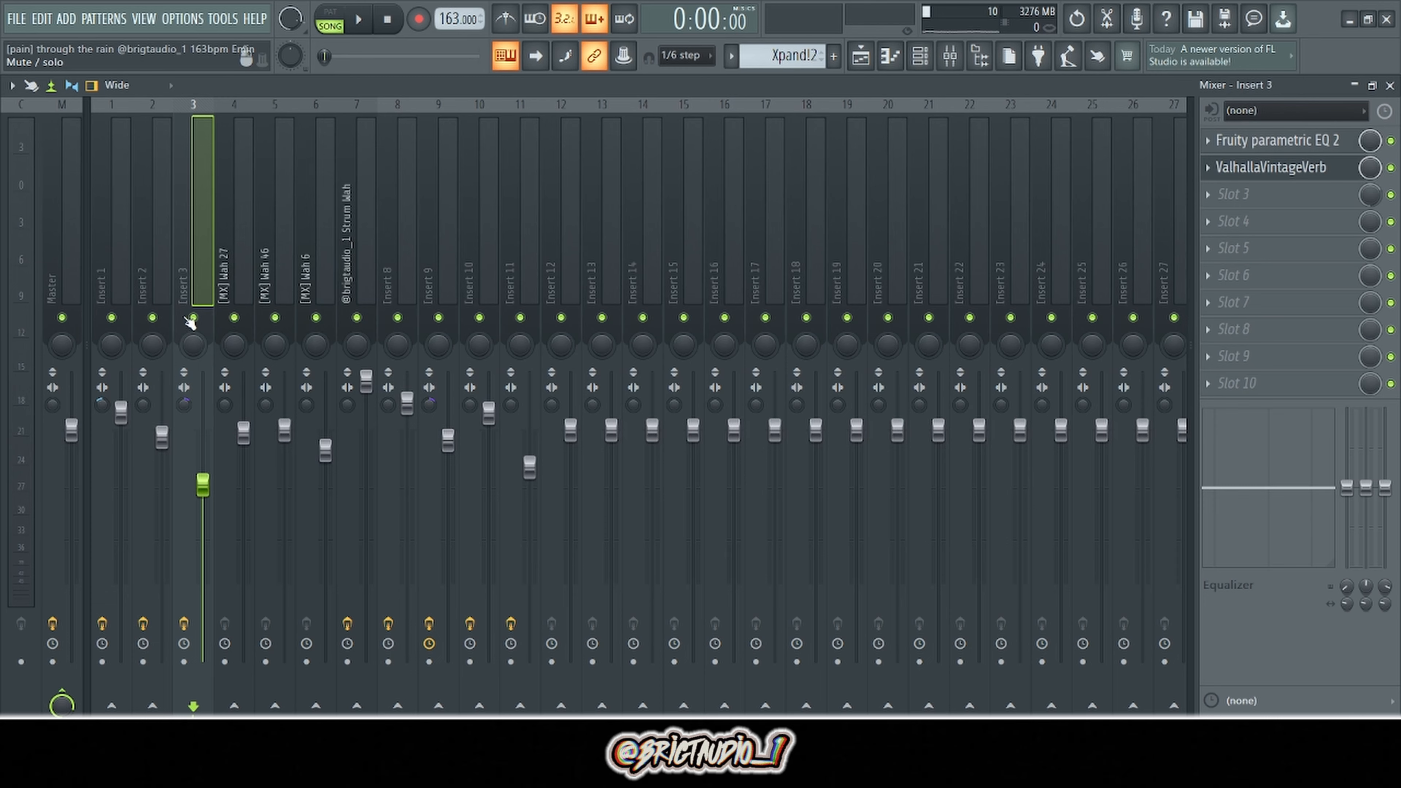
click(1281, 141)
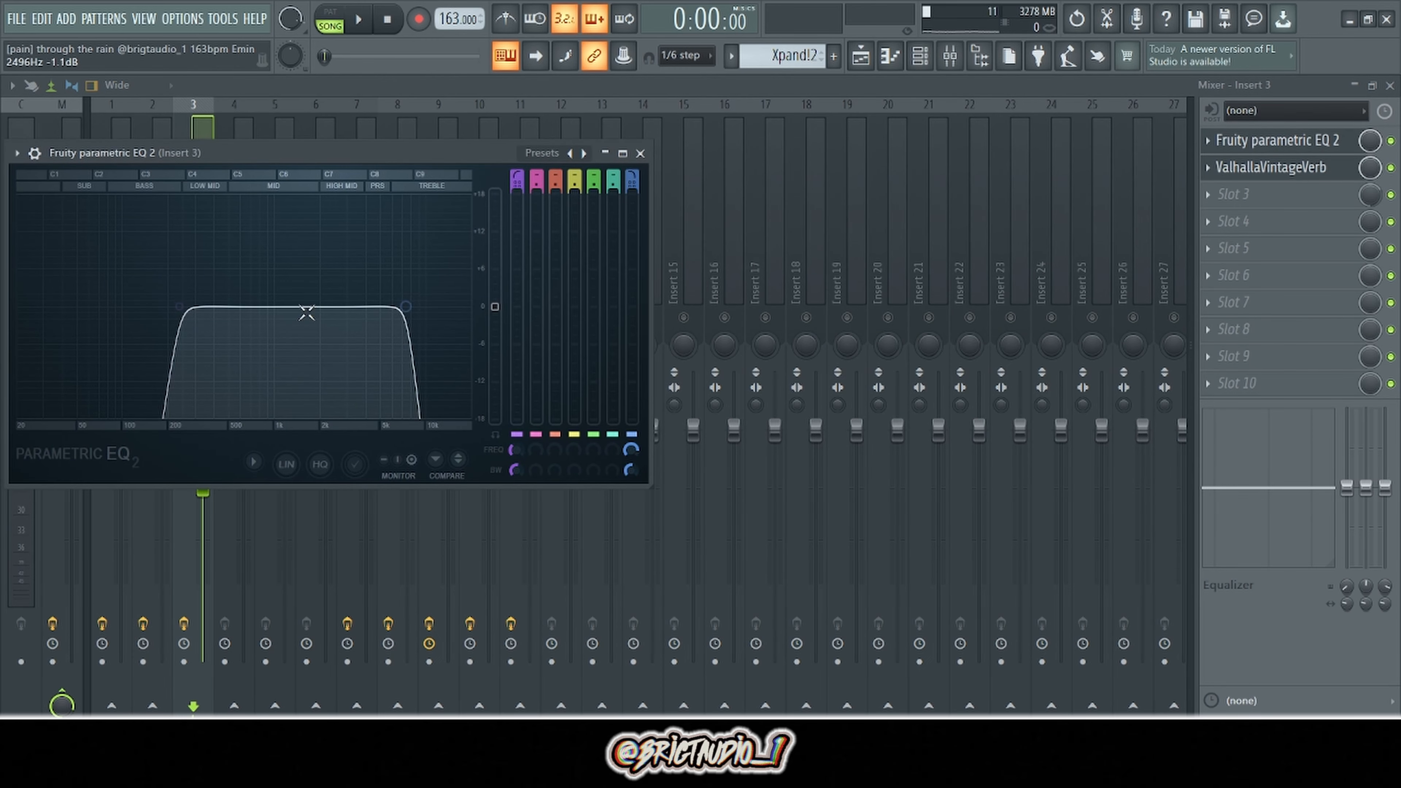
click(1246, 167)
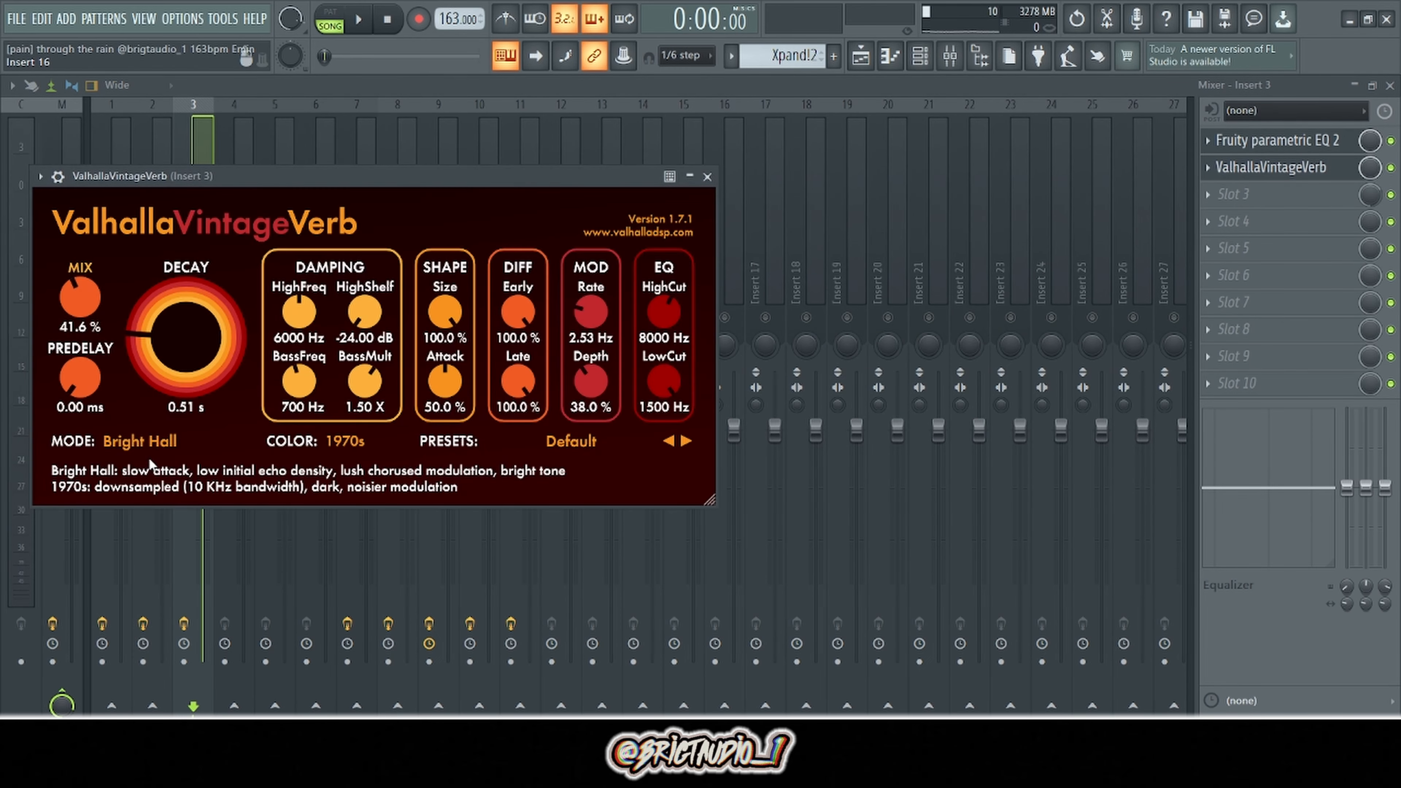
click(216, 122)
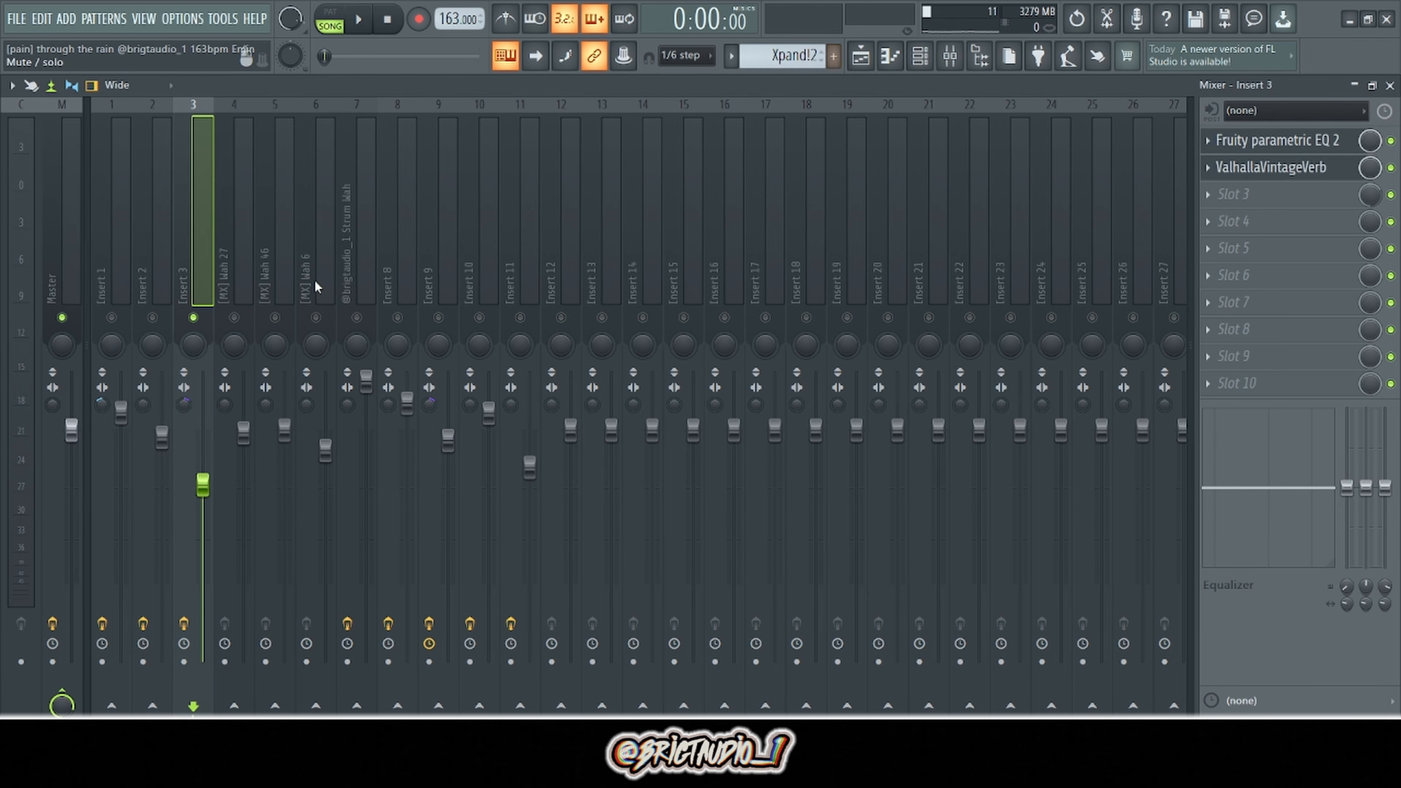
Check the channel settings and mixer routing of the [MX] Wah 17 clip on playlist Track 4, and close them.
click(862, 55)
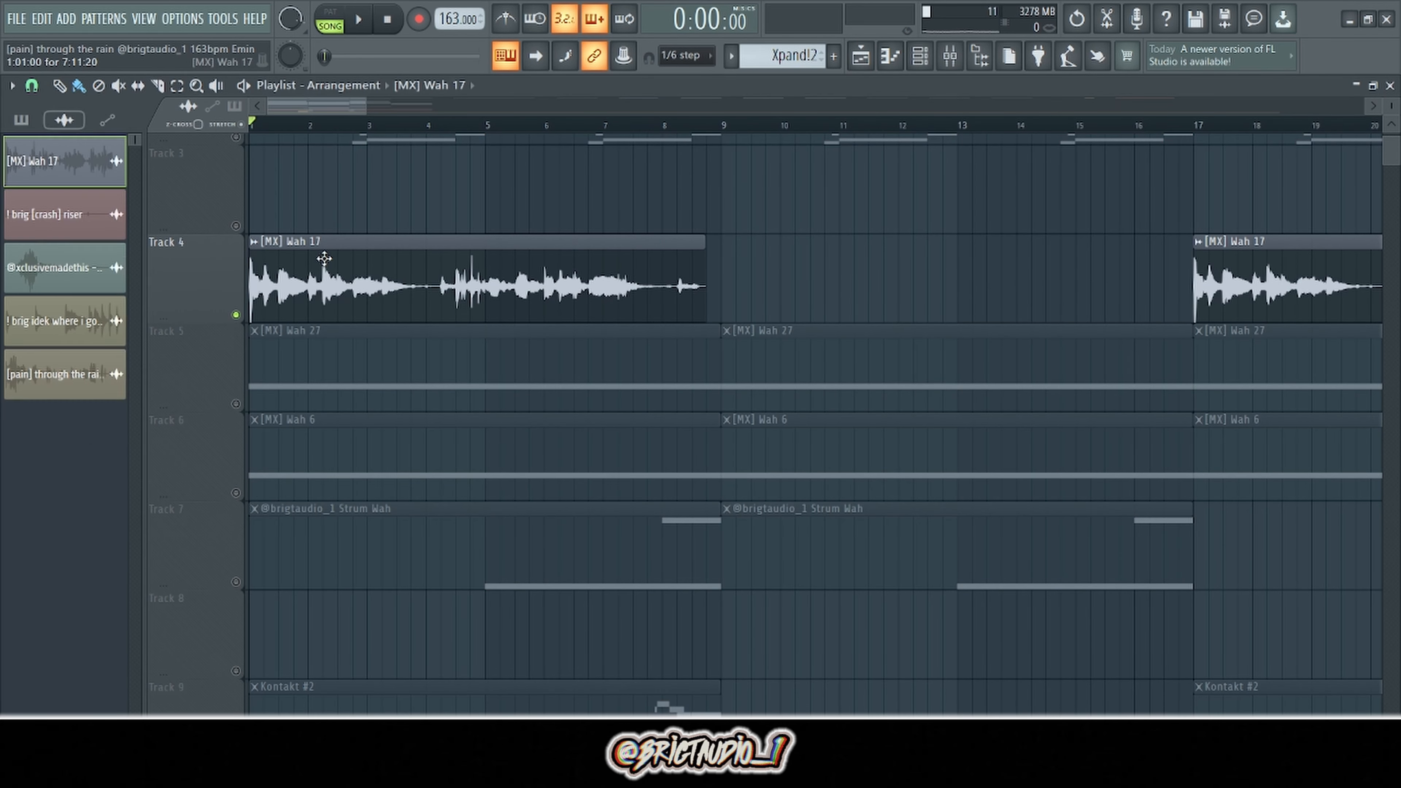
double_click(470, 303)
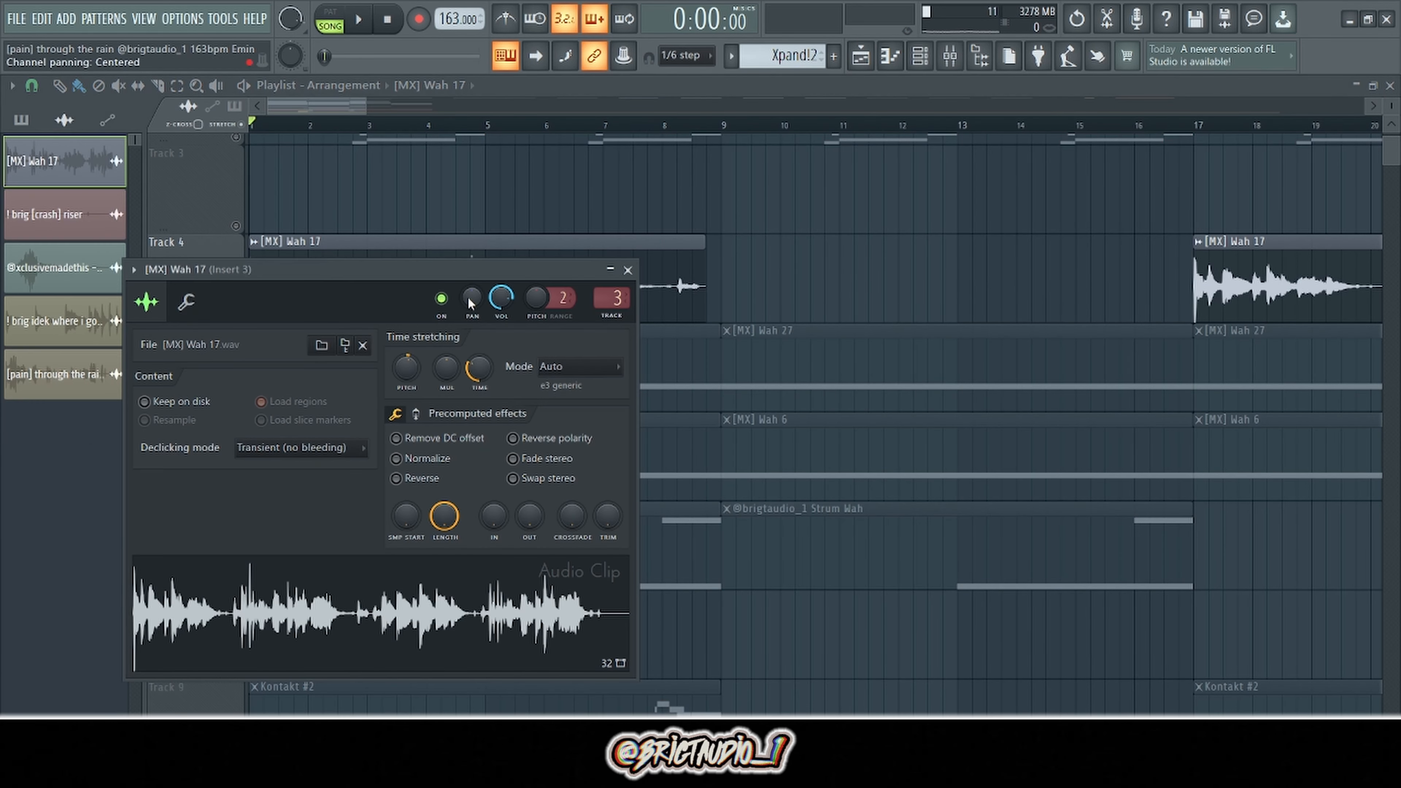
click(639, 268)
scroll(333, 300, up, 2)
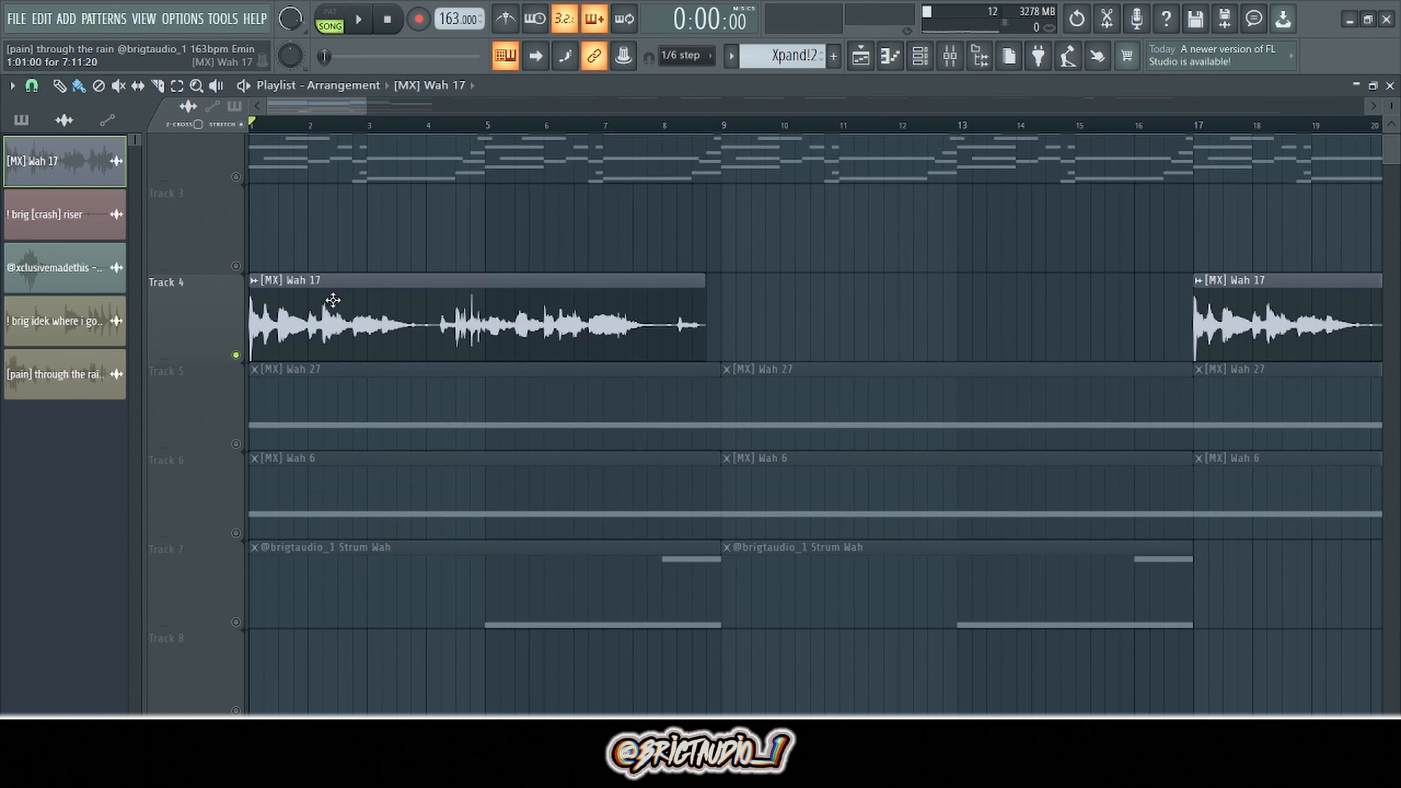
scroll(333, 301, down, 3)
scroll(363, 262, up, 10)
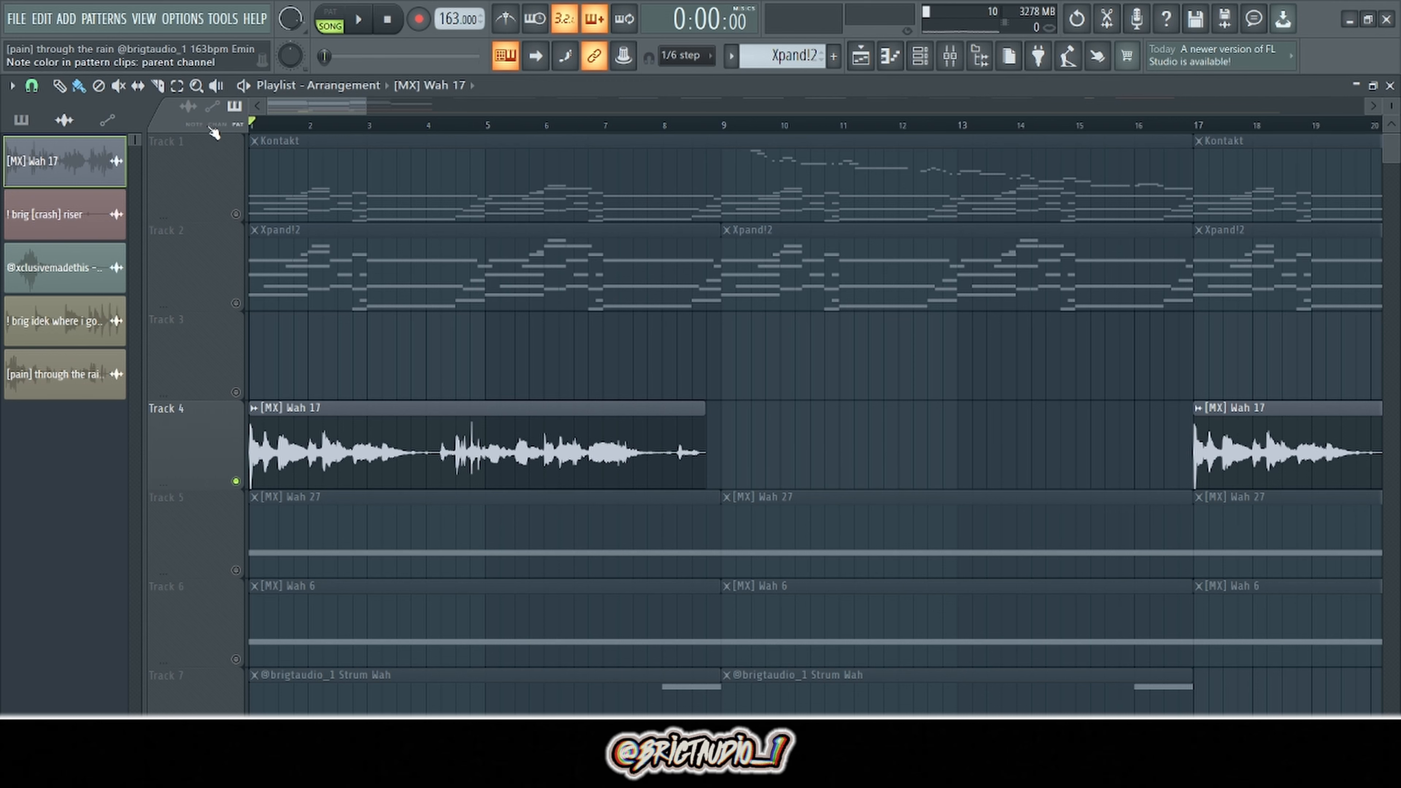
Solo and play the [MX] Wah 27 pattern on Track 5 and the [MX] Wah 6 pattern on Track 6.
click(215, 132)
scroll(416, 366, down, 3)
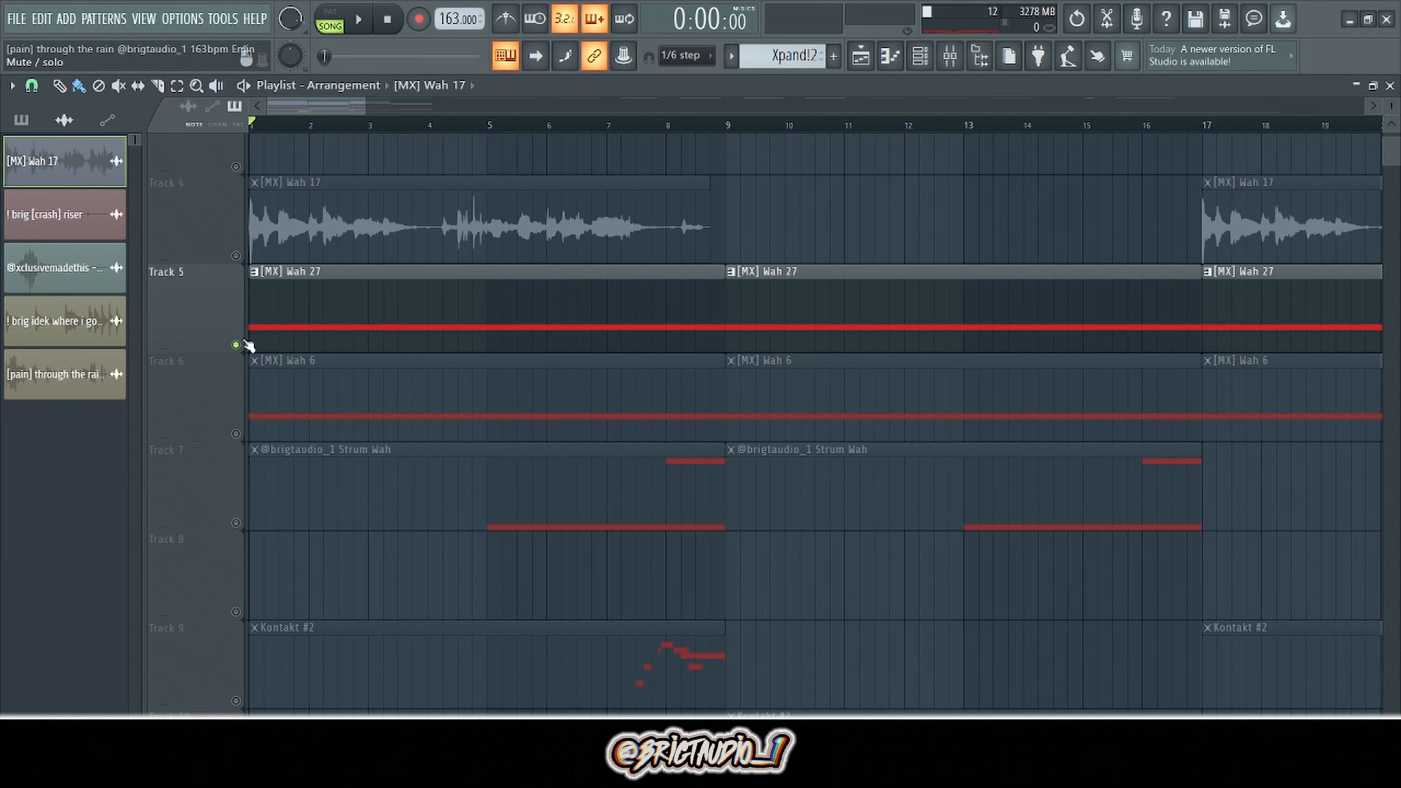
scroll(301, 337, down, 1)
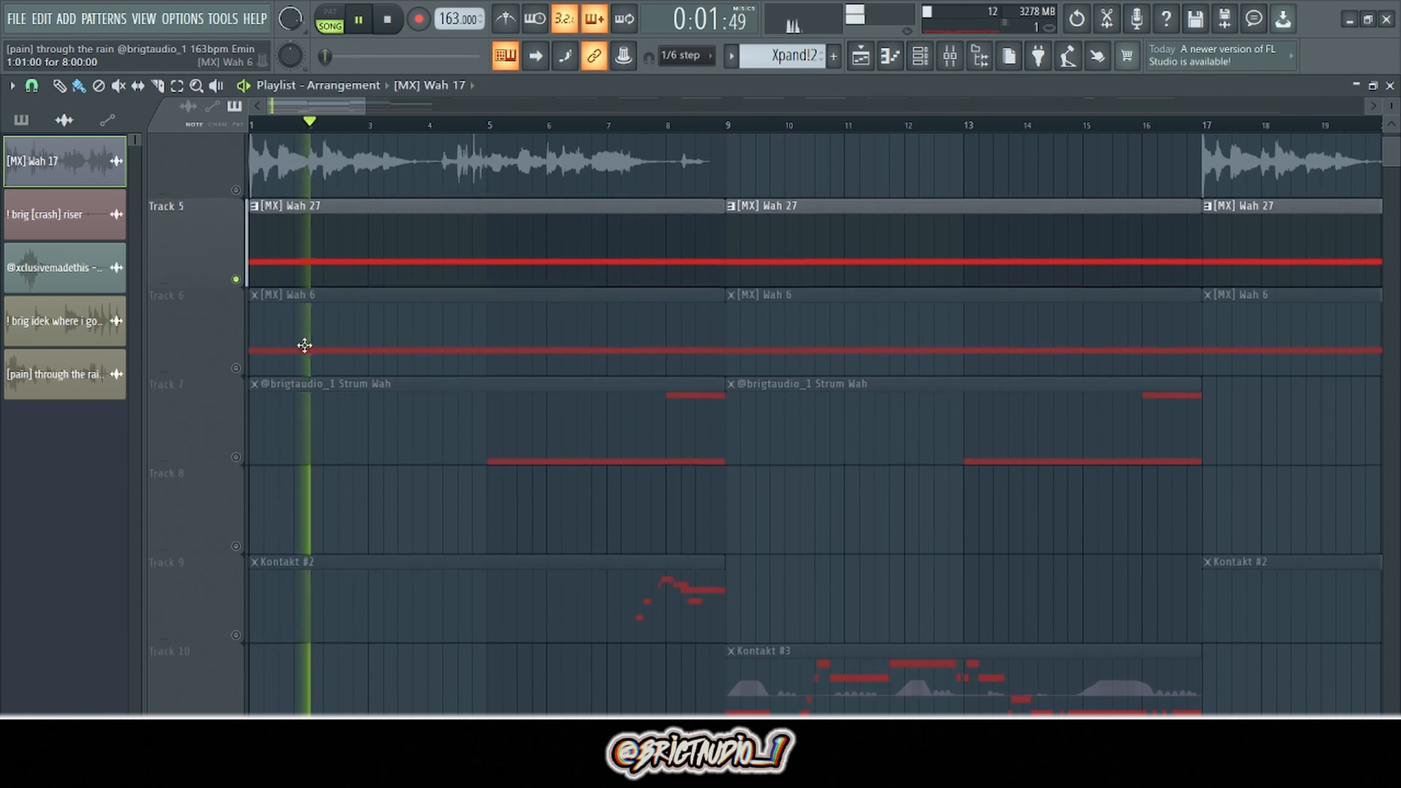
right_click(237, 367)
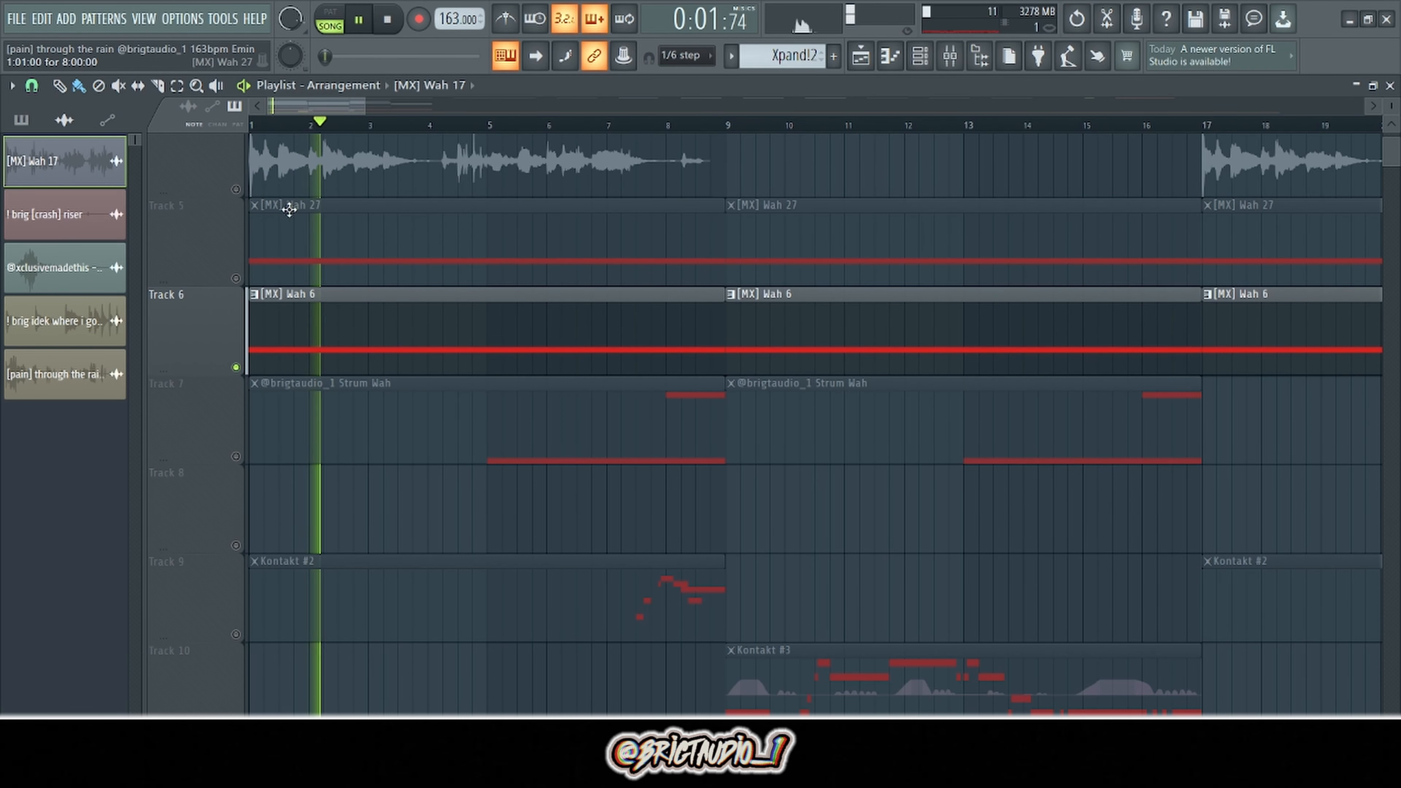
key(space)
Play the soloed Strum Wah pattern on Track 7 from bar 5, and stop playback.
drag(264, 127, 486, 131)
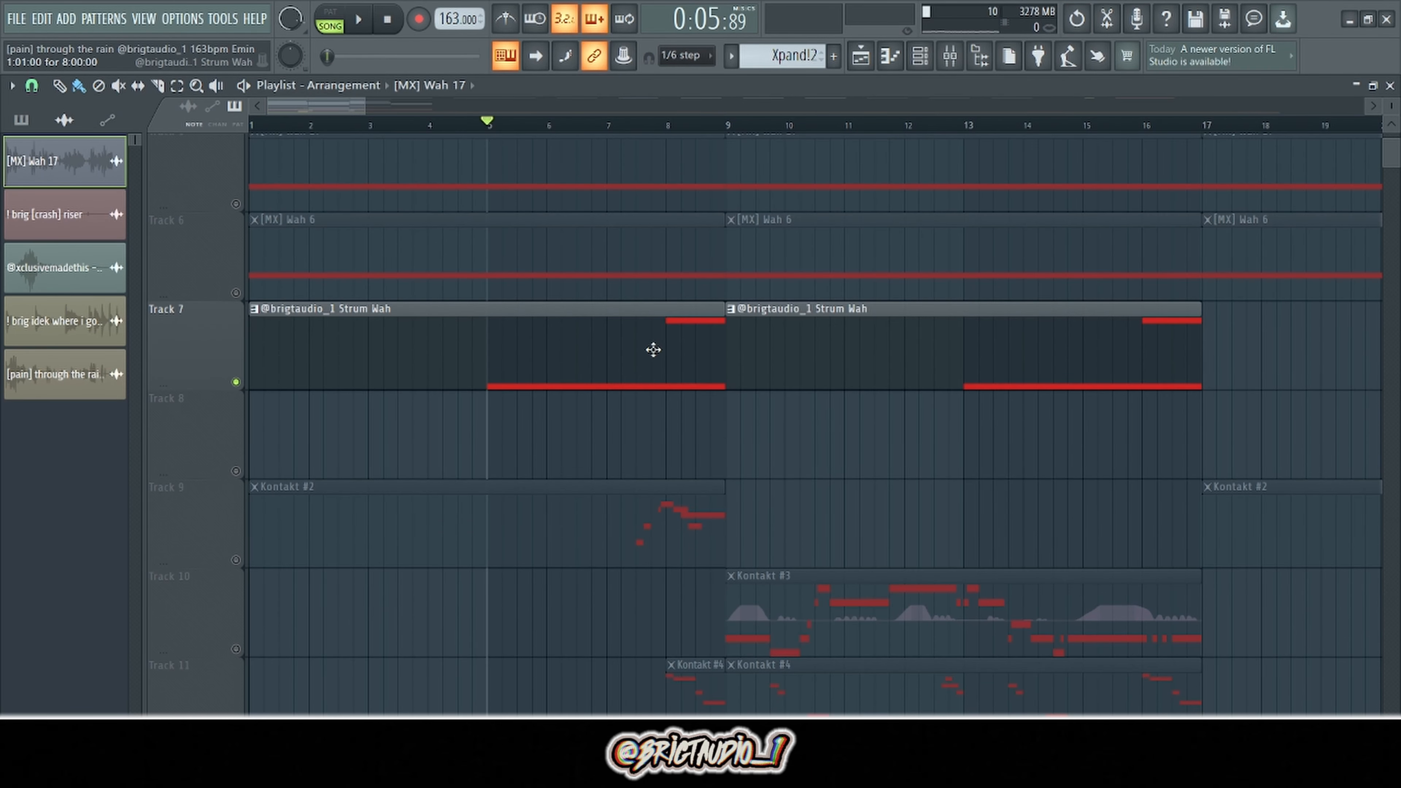
key(space)
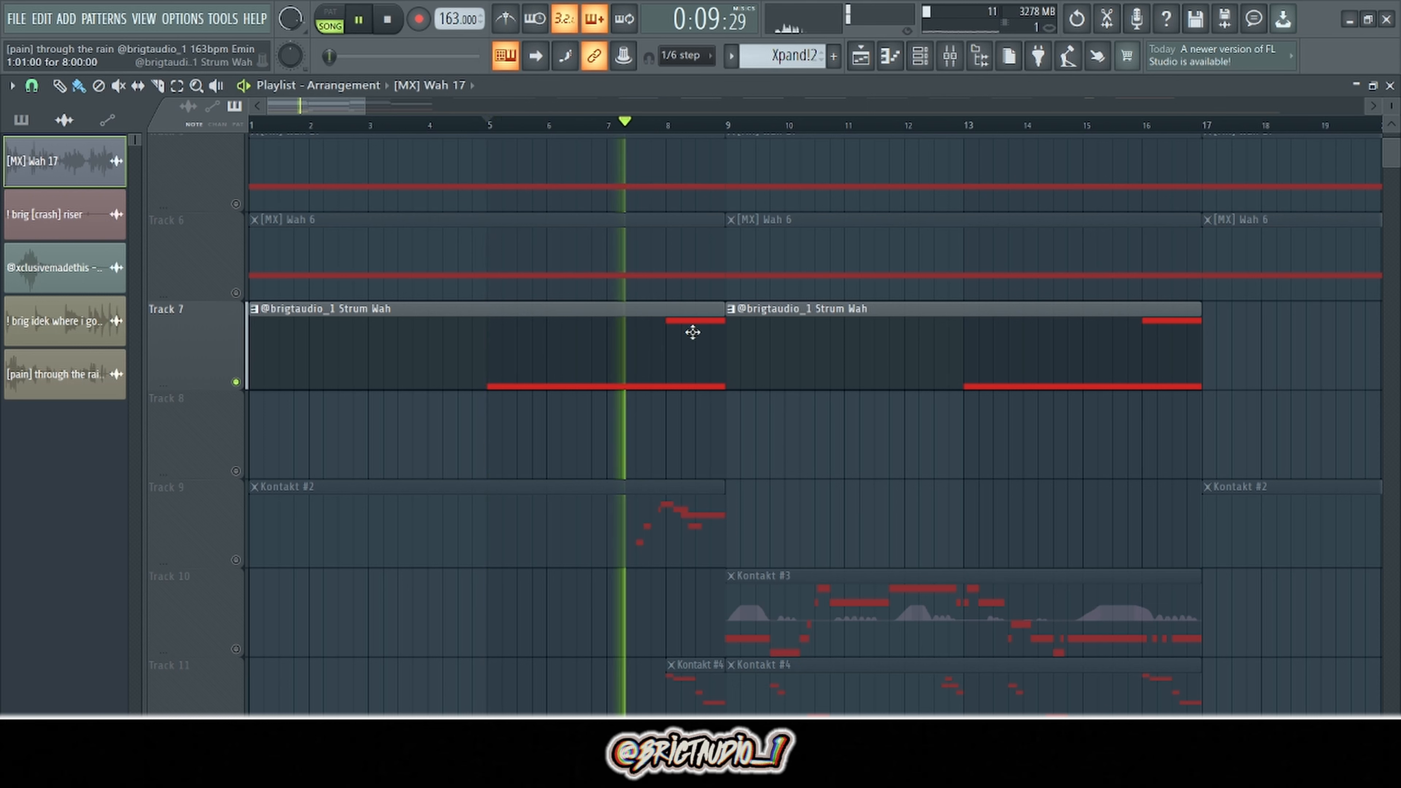
key(space)
Inspect ValhallaVintageVerb on the Strum Wah mixer track, and return to the playlist.
click(958, 54)
click(380, 199)
click(365, 201)
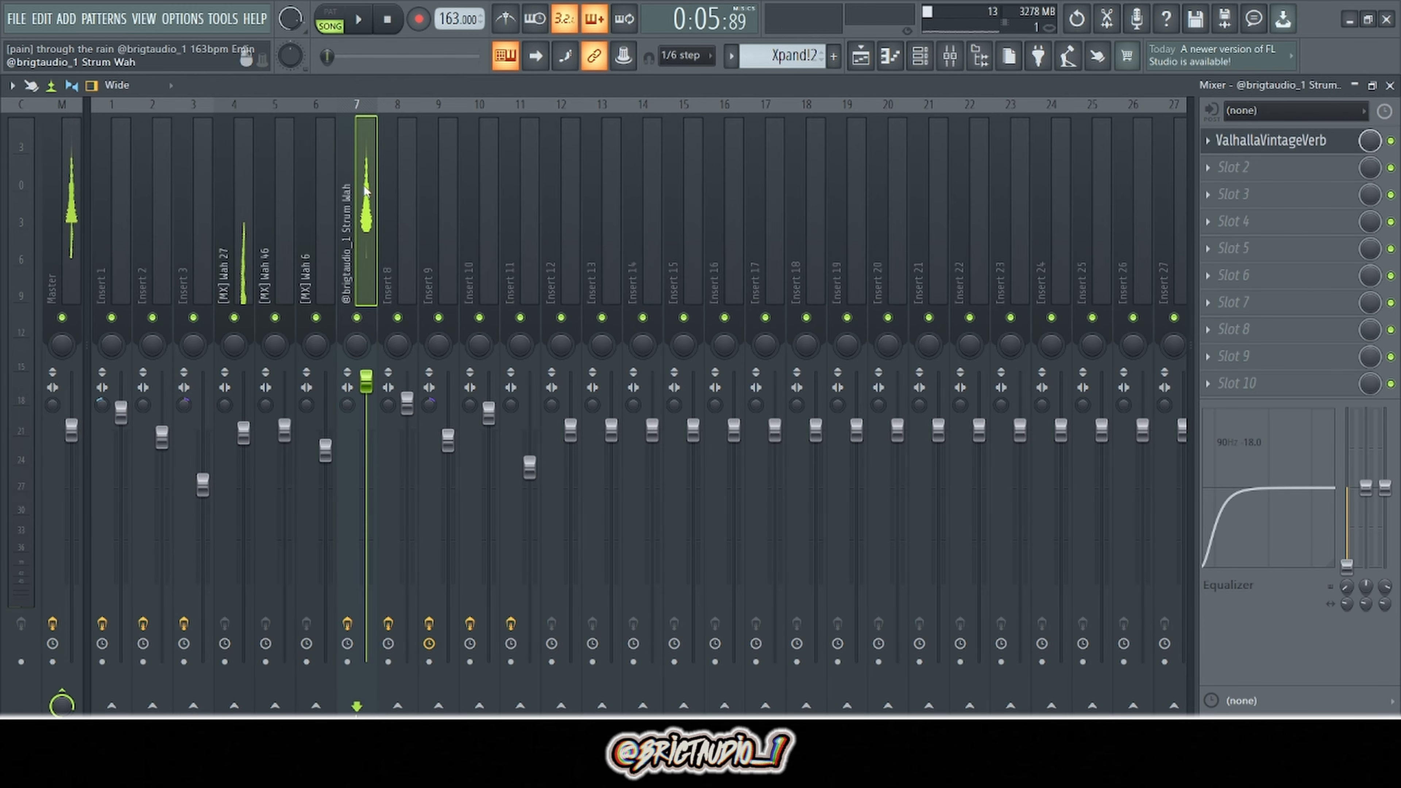
click(1274, 144)
key(F5)
click(950, 54)
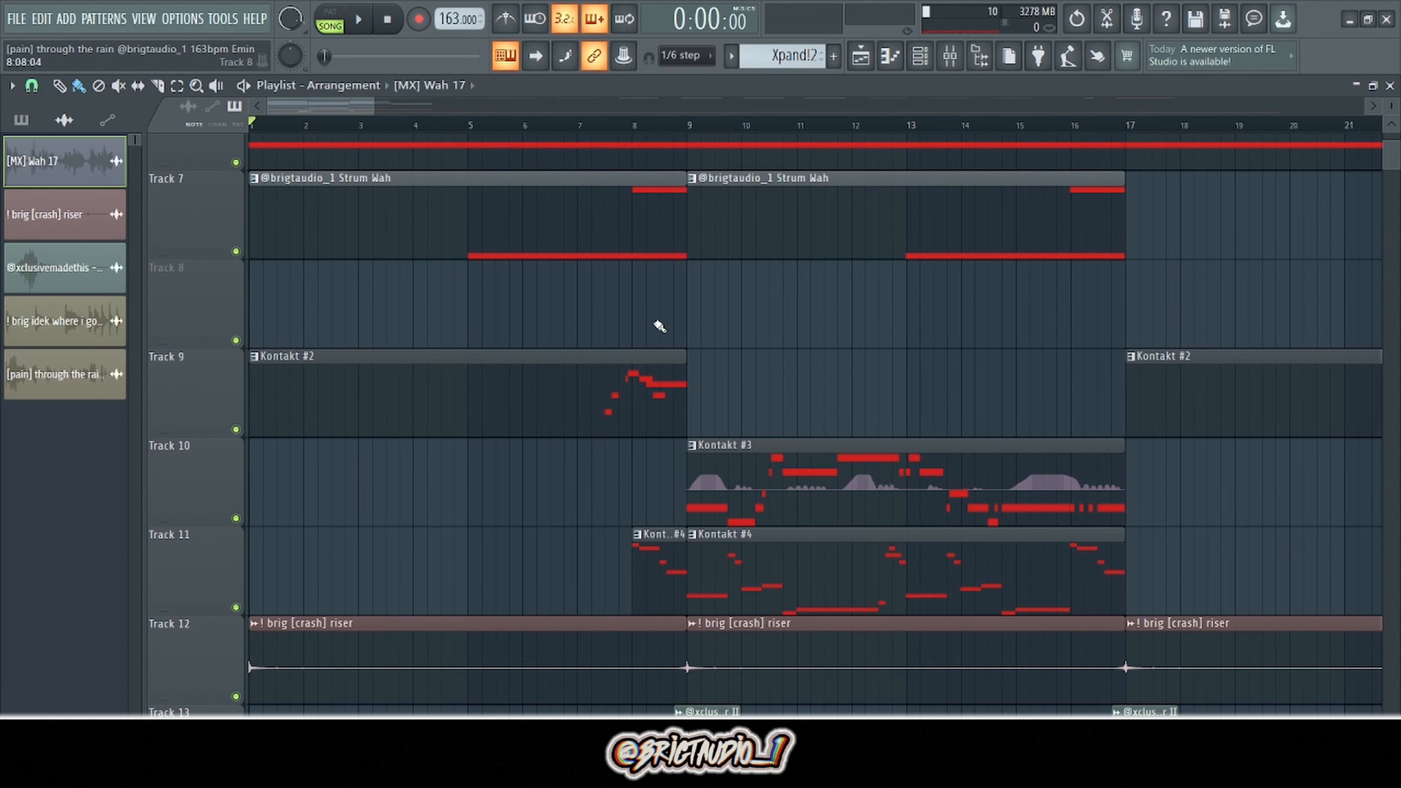
Open the Kontakt #2 pattern from playlist Track 9 in the piano roll and play its melody through bar 8.
double_click(611, 393)
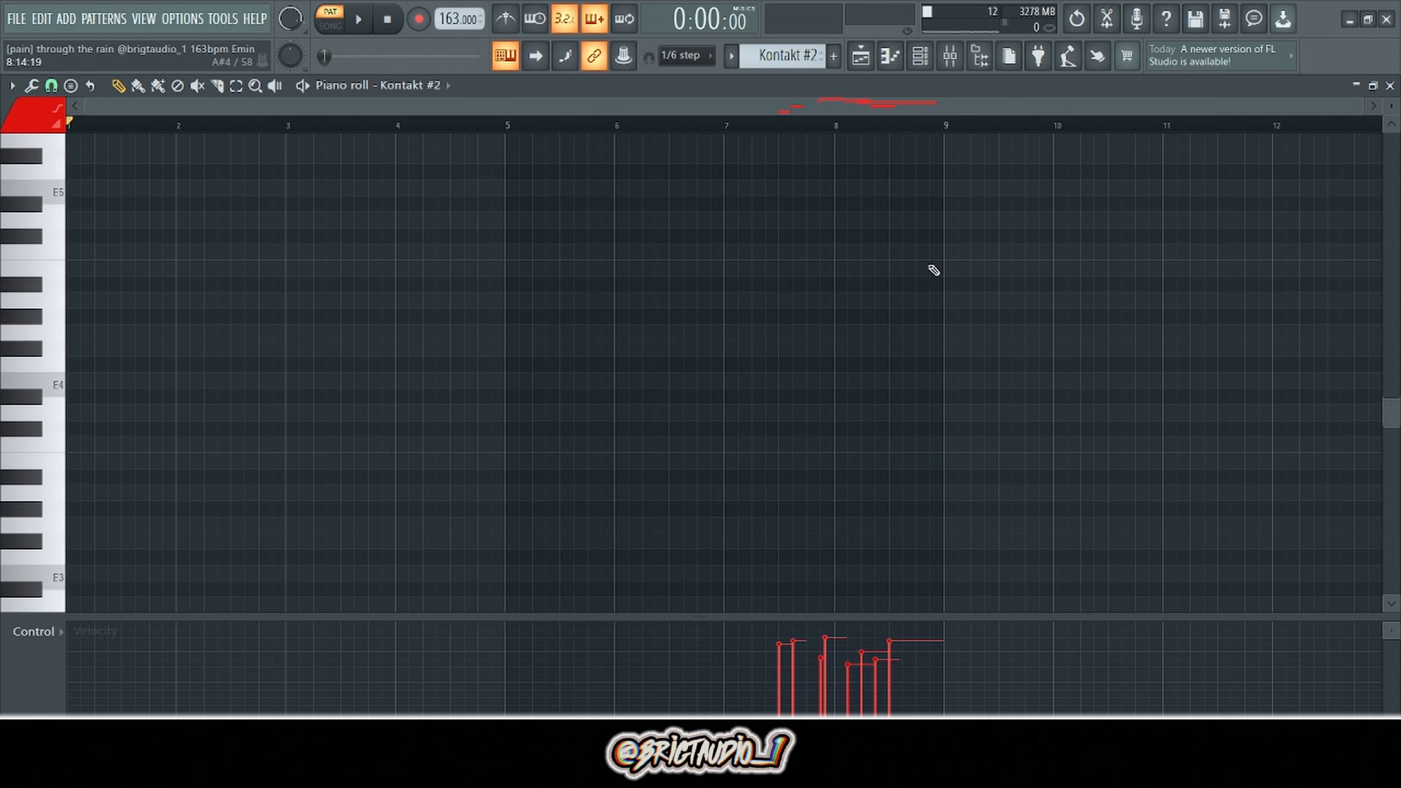
key(space)
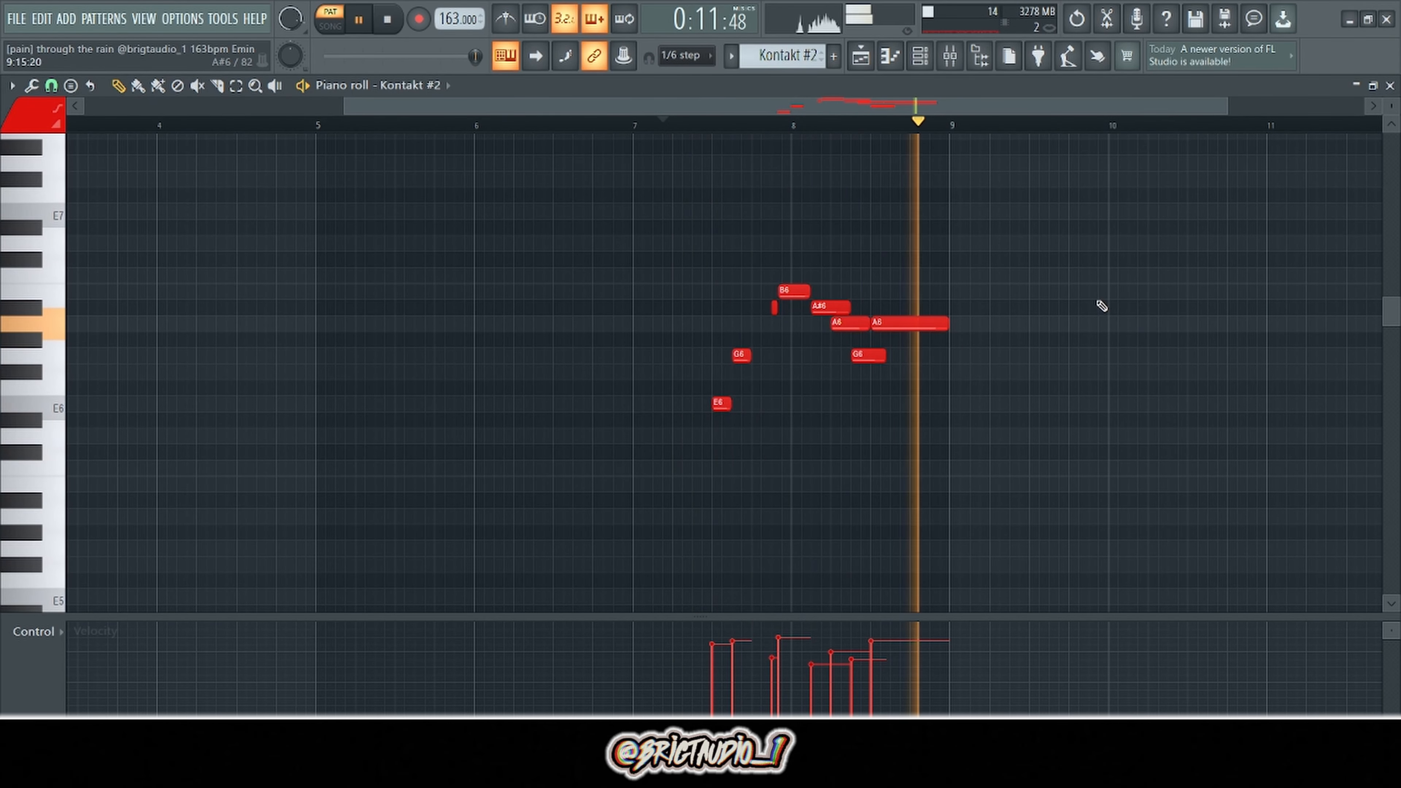
key(space)
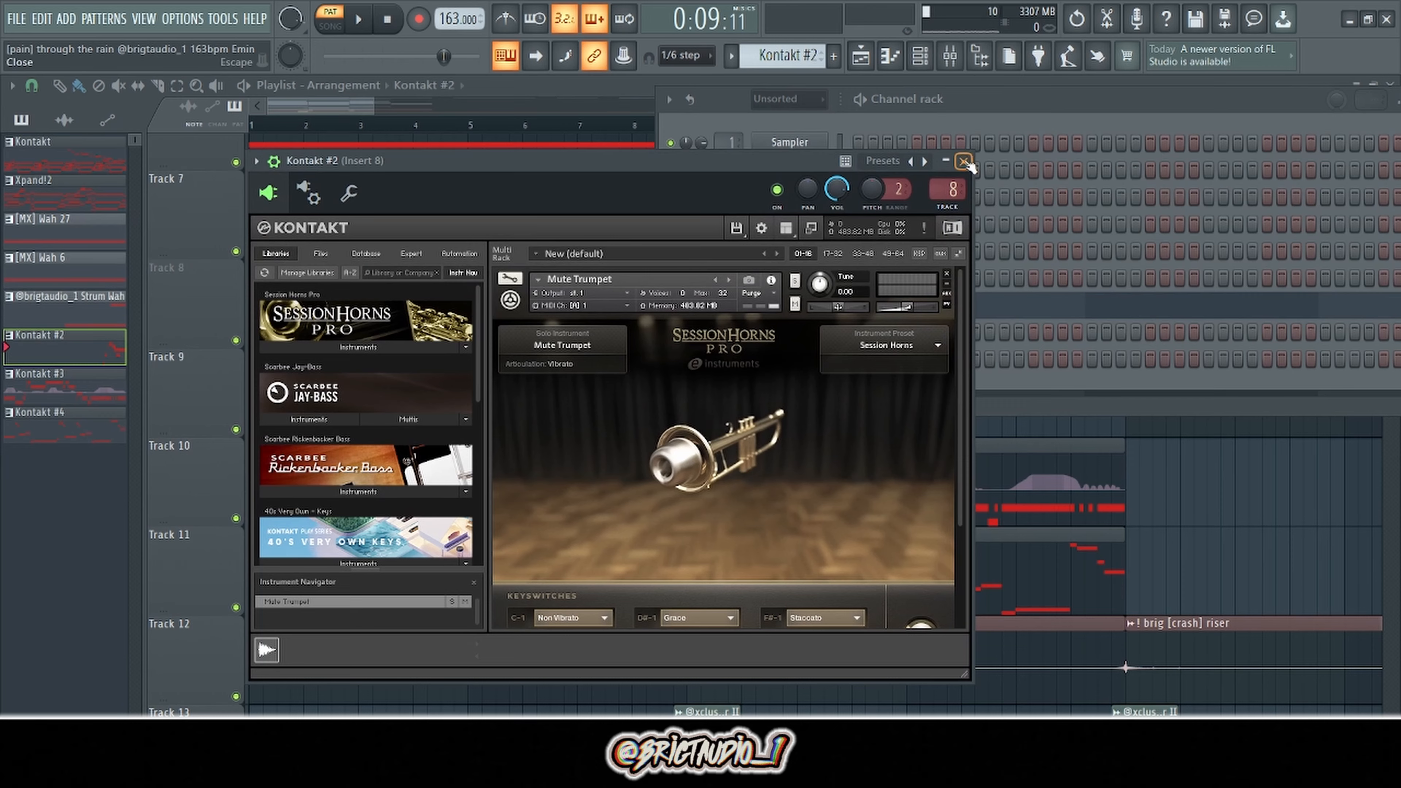
Close the Kontakt #2 instrument and inspect the ValhallaVintageVerb and ValhallaSupermassive settings on mixer Insert 8.
click(965, 162)
click(950, 55)
click(1269, 140)
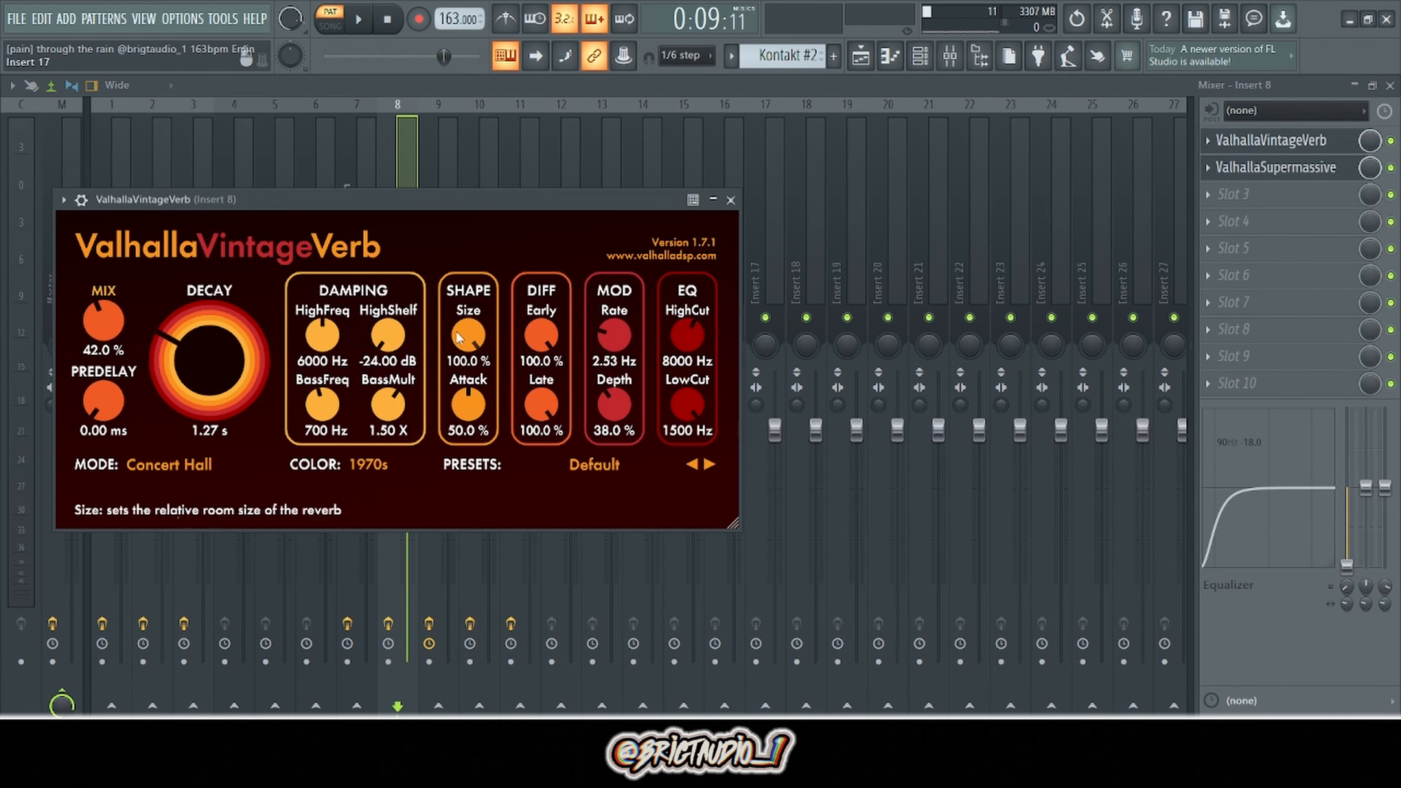
click(1263, 173)
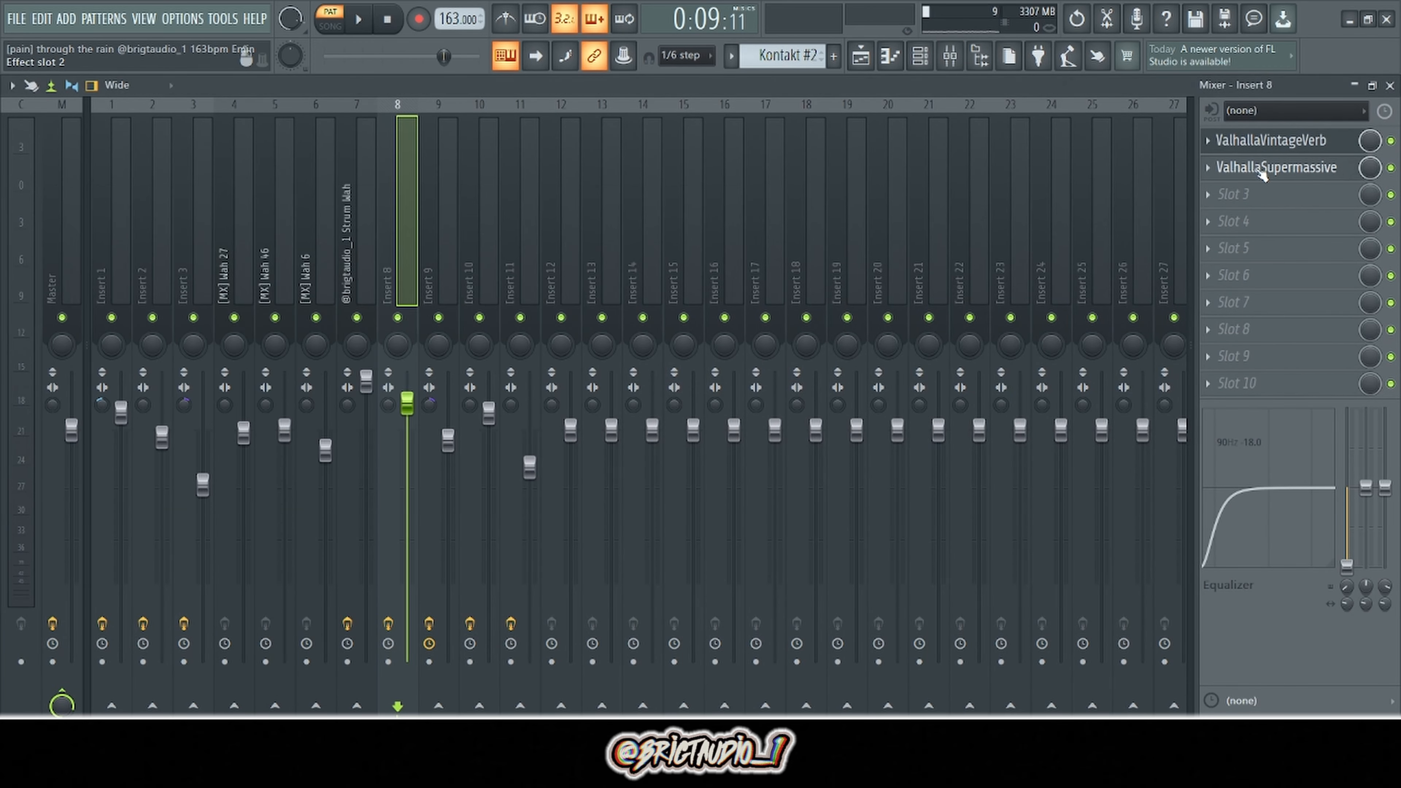
click(1264, 172)
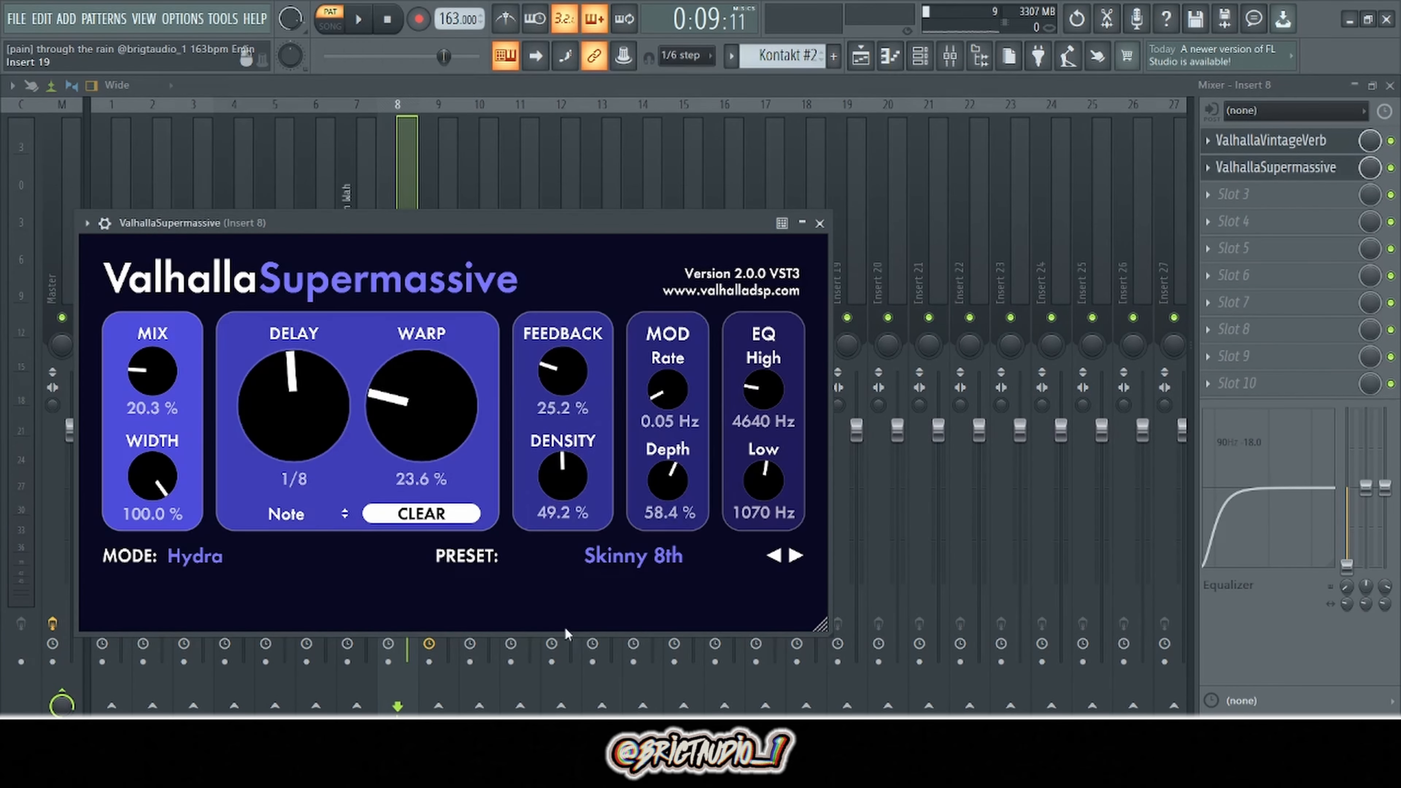
Open the Kontakt #3 pattern from playlist Track 10 in the piano roll and play its melody.
click(862, 58)
scroll(723, 480, down, 2)
double_click(640, 269)
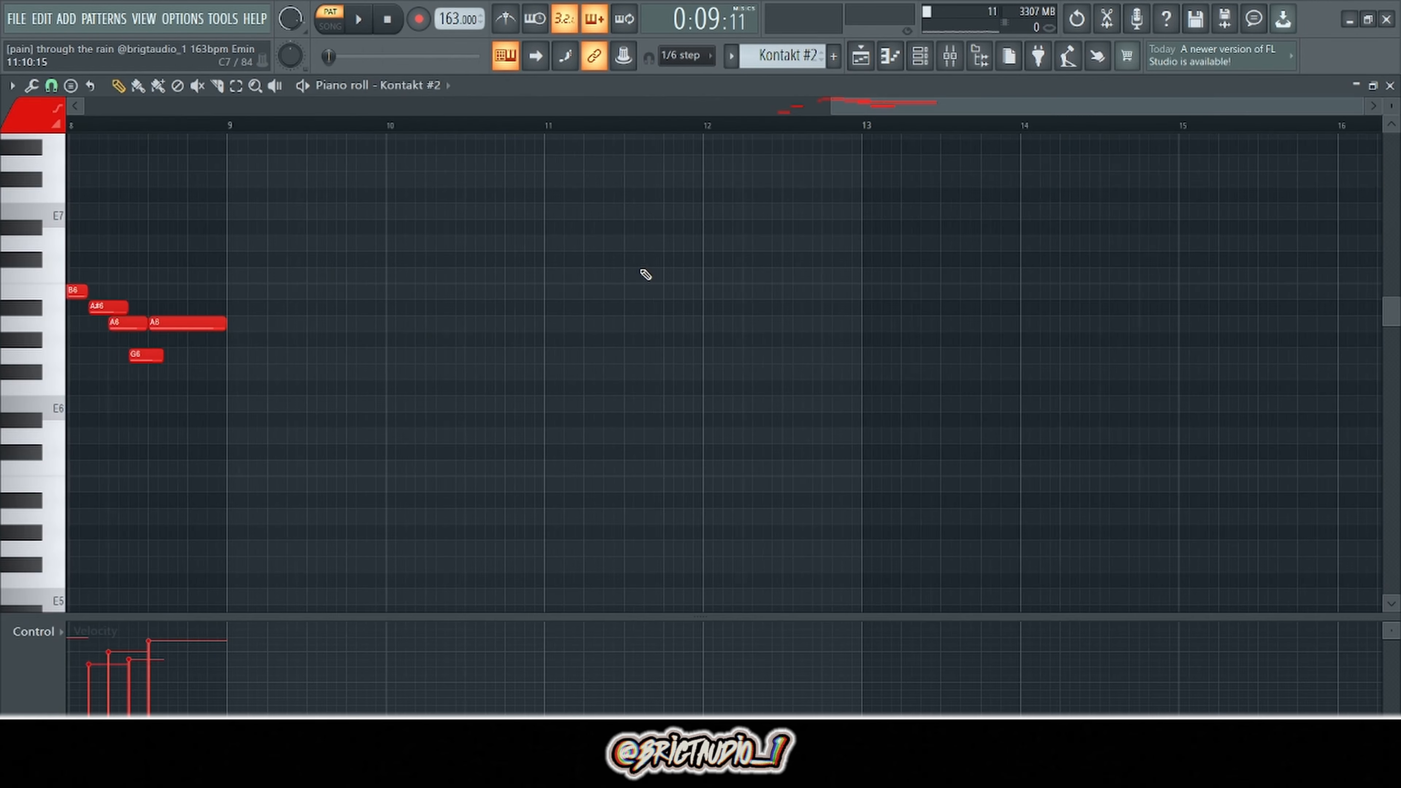
scroll(642, 274, down, 3)
scroll(982, 265, up, 2)
scroll(947, 248, up, 1)
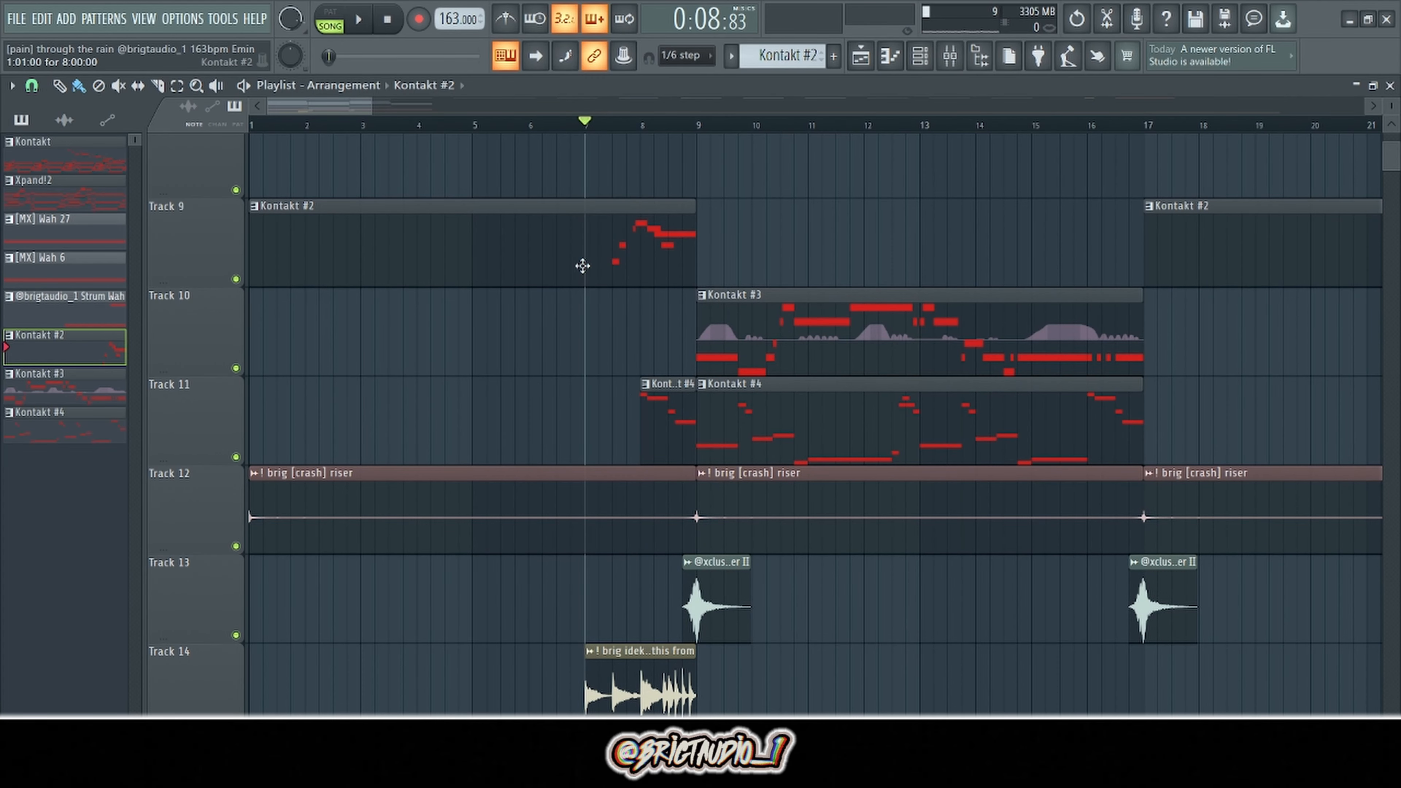
scroll(725, 357, up, 2)
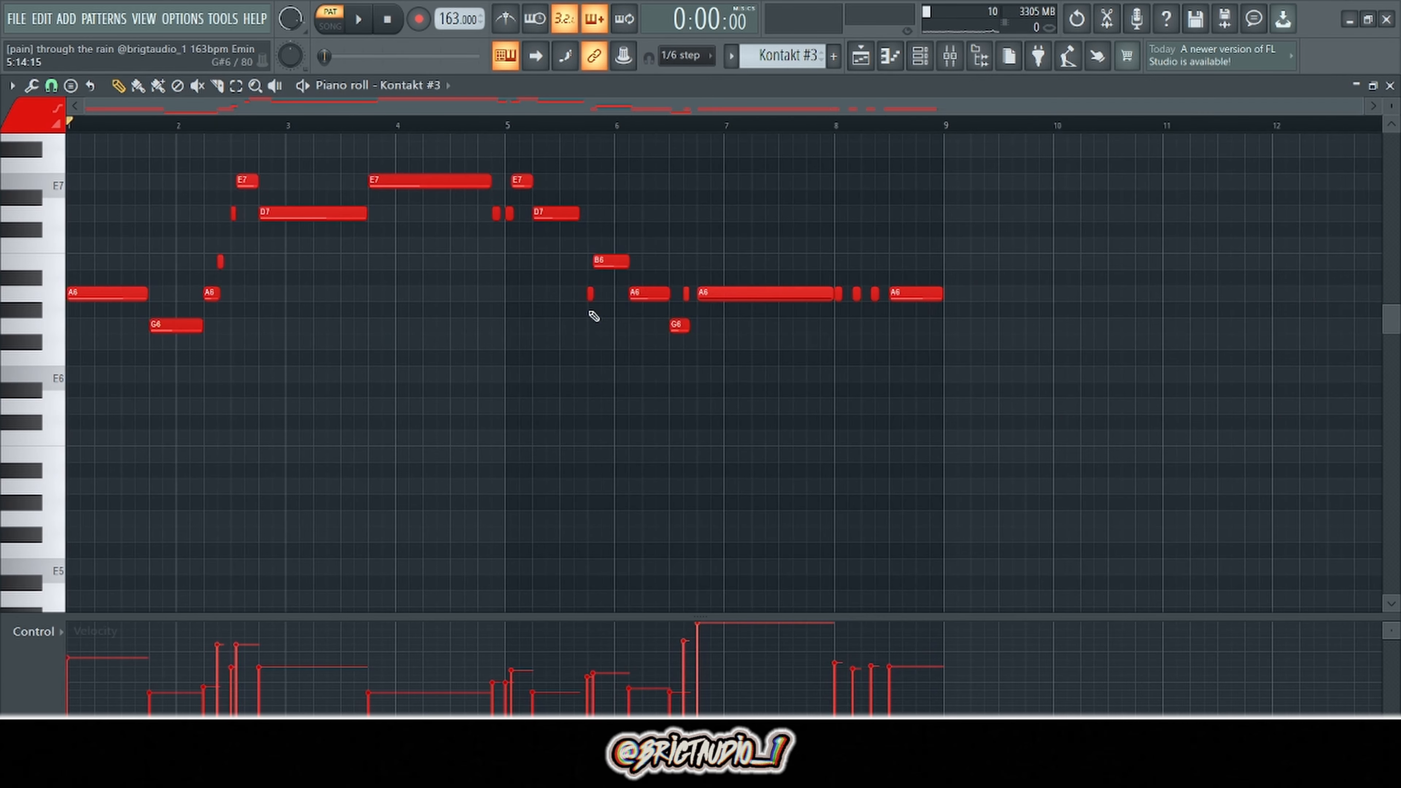
scroll(314, 346, up, 3)
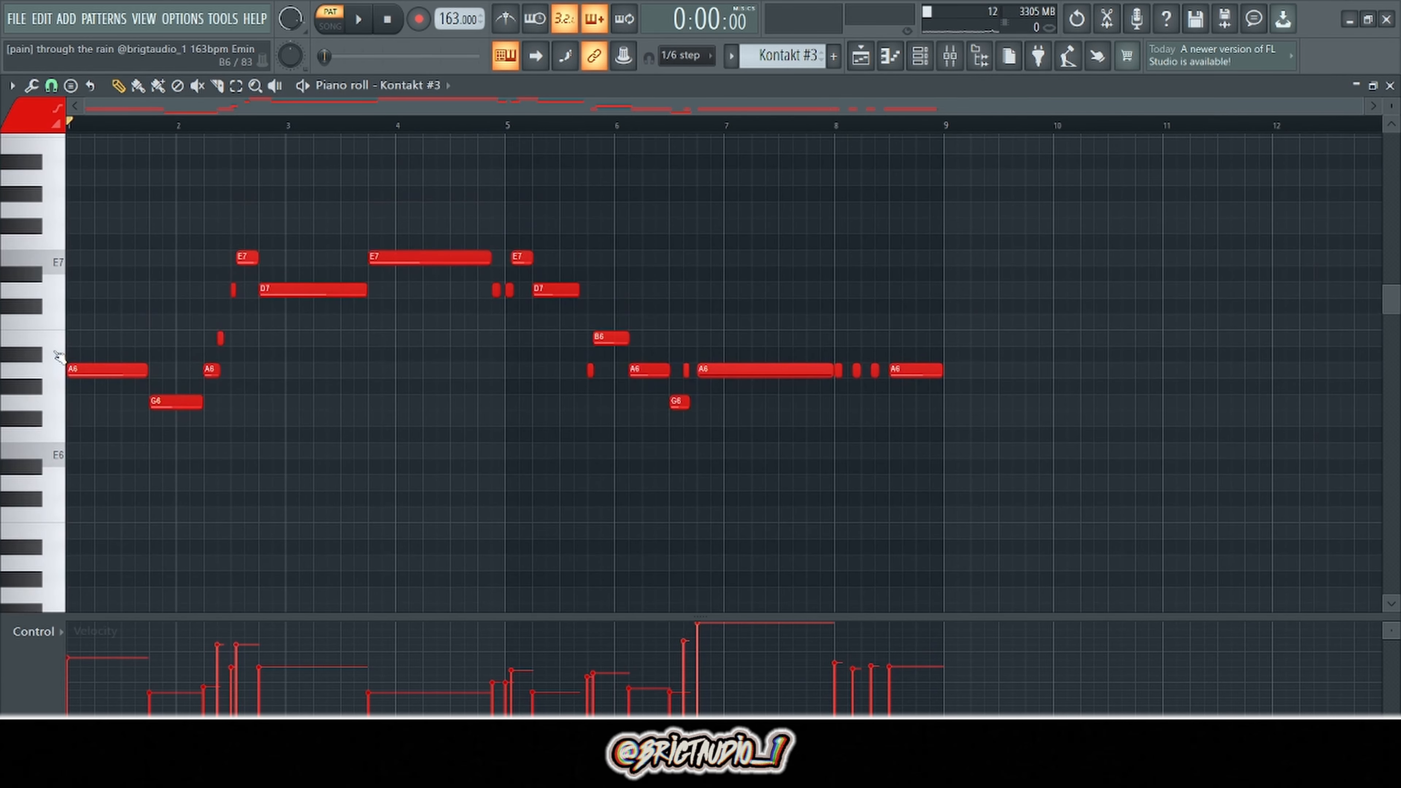
scroll(58, 356, up, 2)
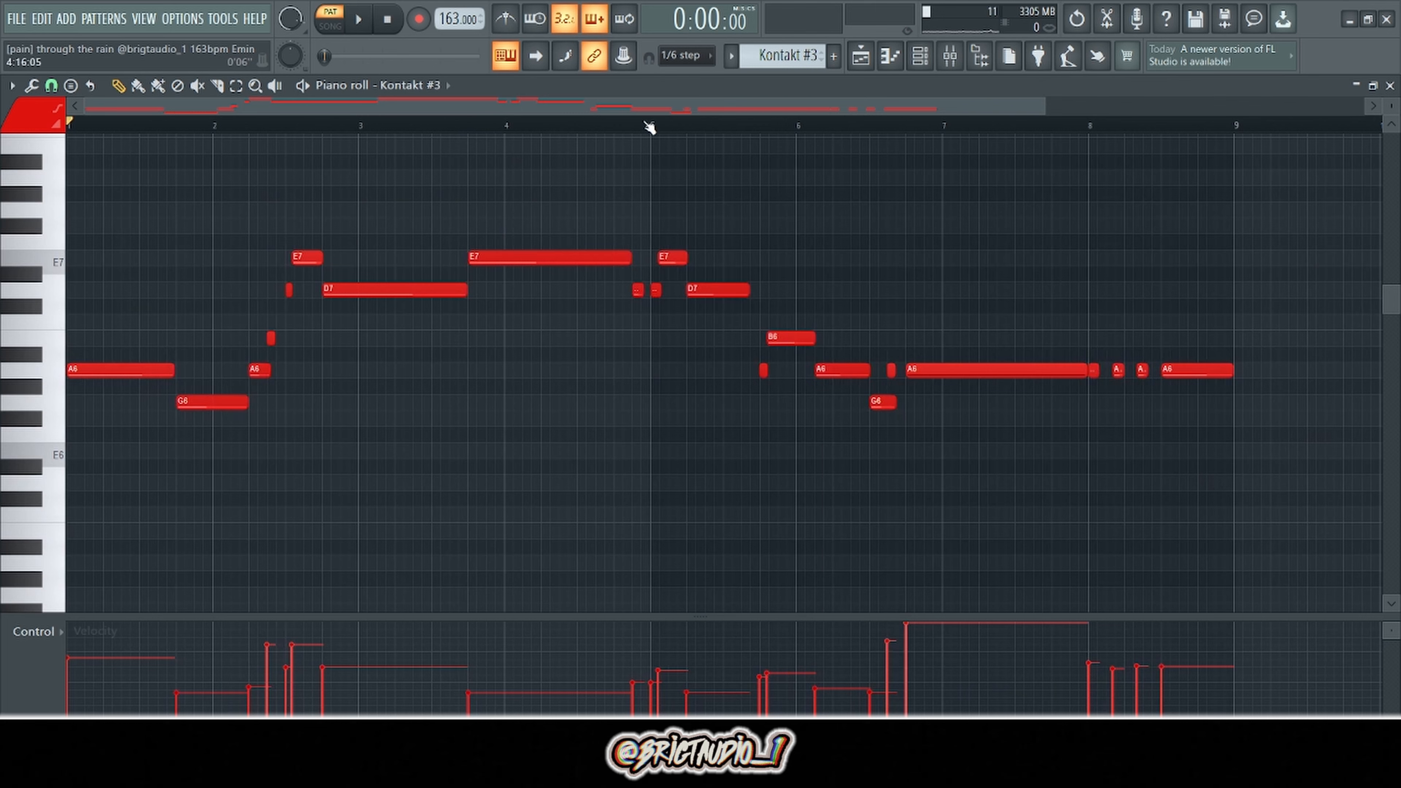
key(space)
Show the channel pitch automation of Kontakt #3 in the piano roll's control lane and examine its curves against the notes.
click(34, 632)
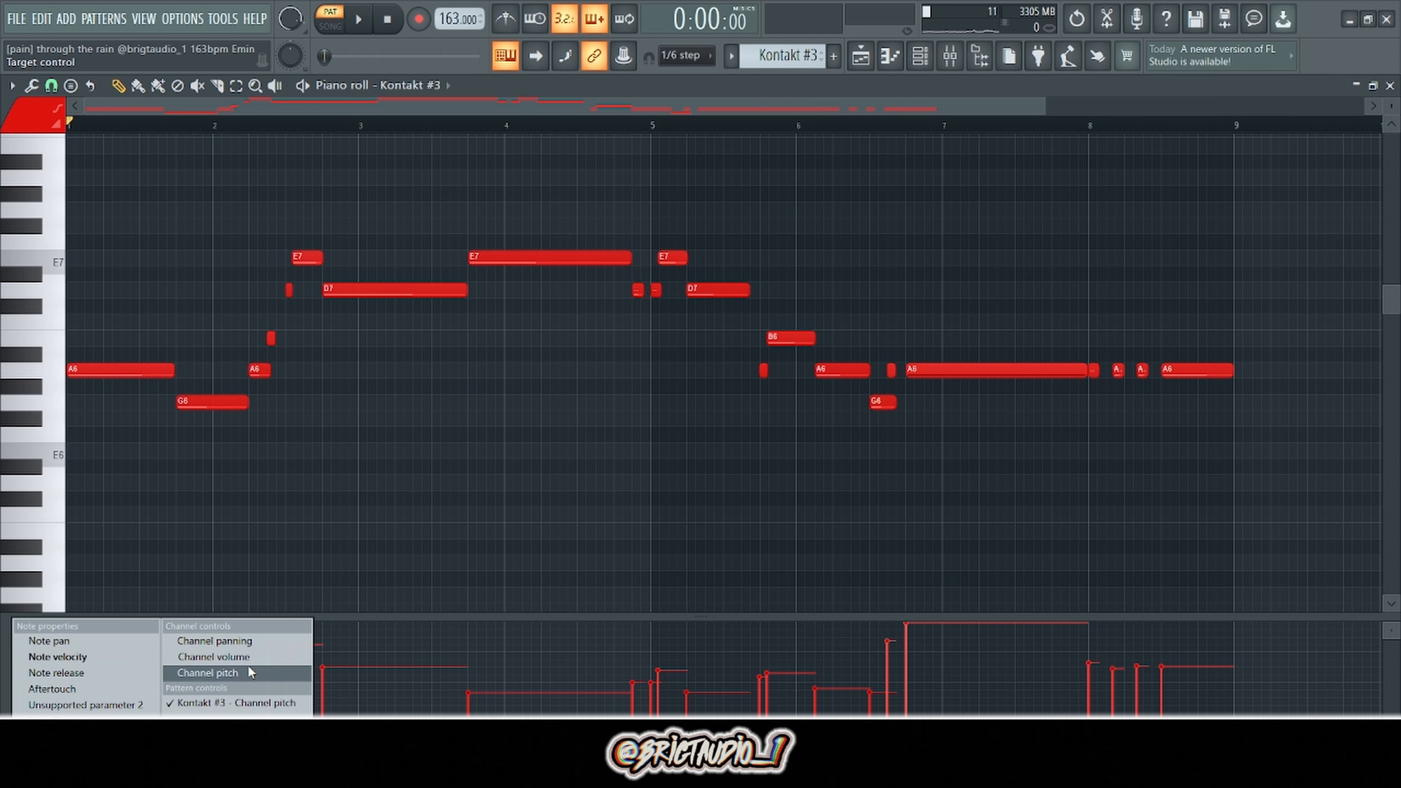
click(231, 673)
drag(1398, 624, 1398, 590)
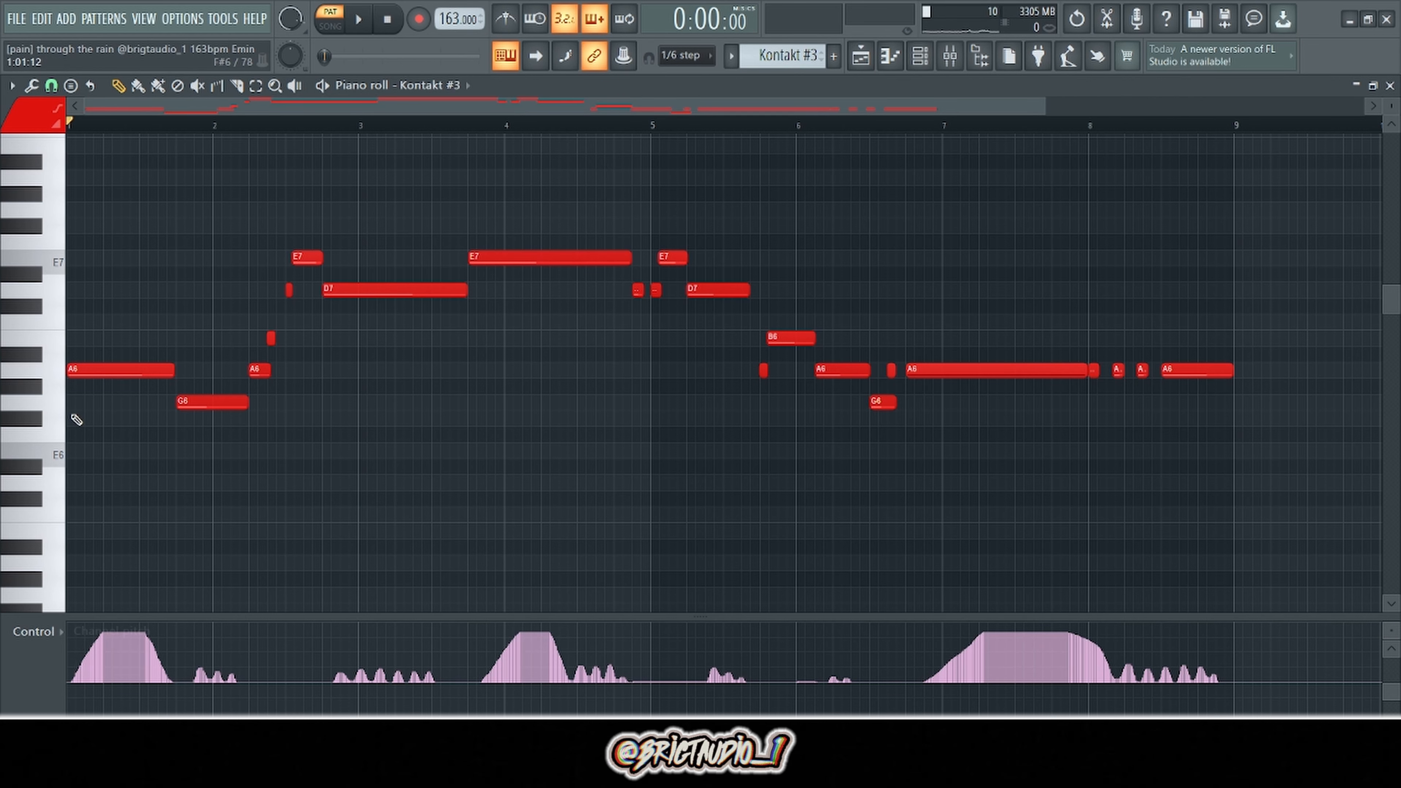
scroll(76, 420, up, 4)
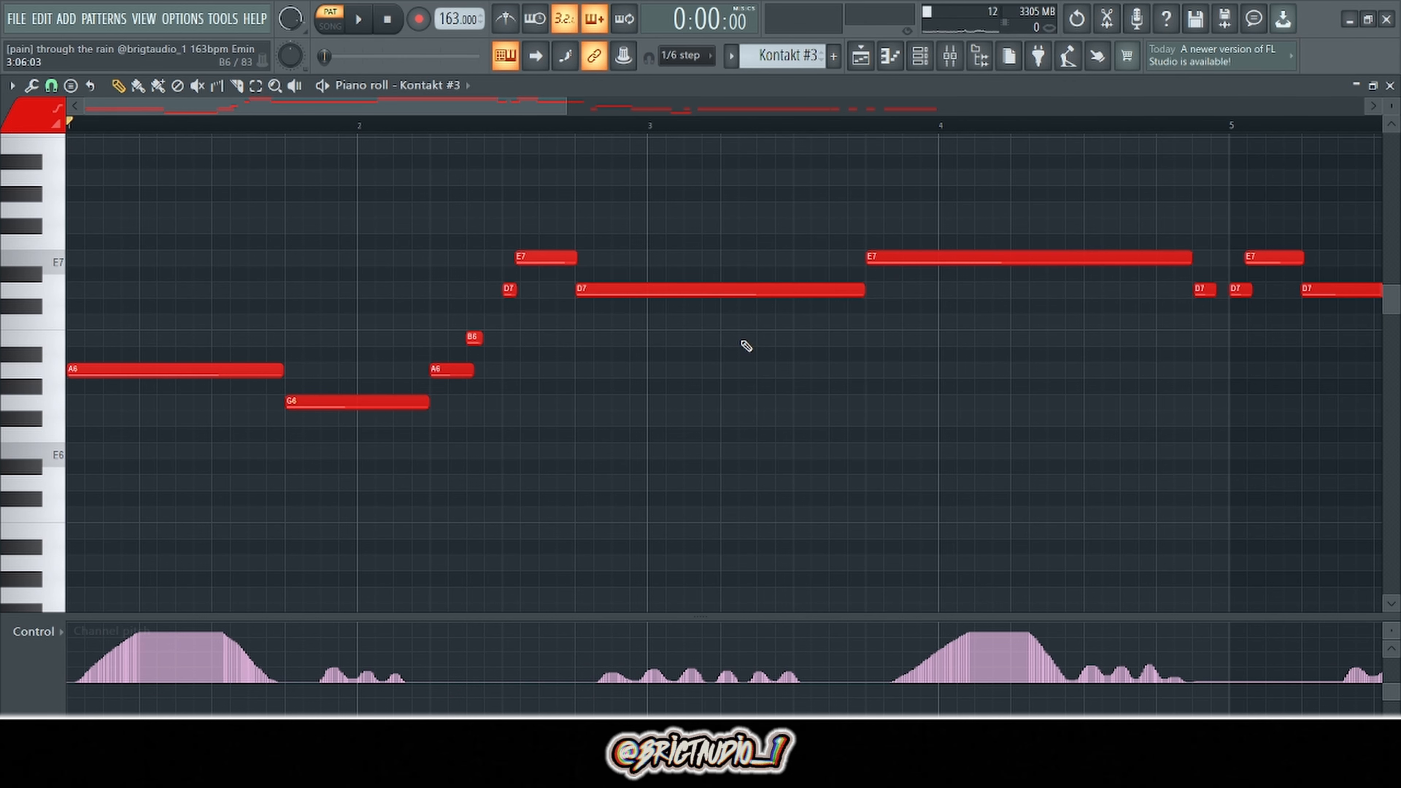
Inspect the Evolution Infinity guitar loaded in the Kontakt #3 channel, and close the instrument.
click(908, 61)
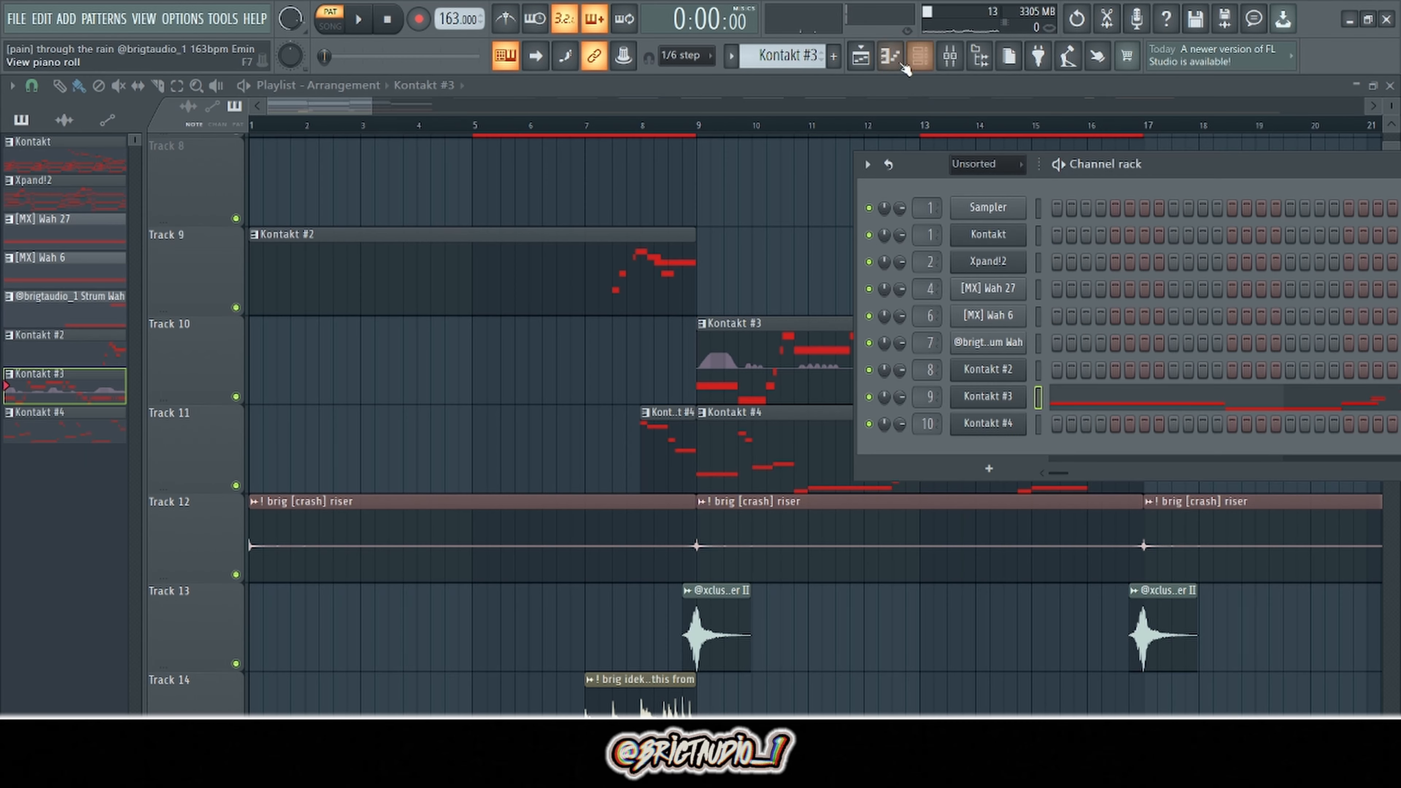
click(986, 397)
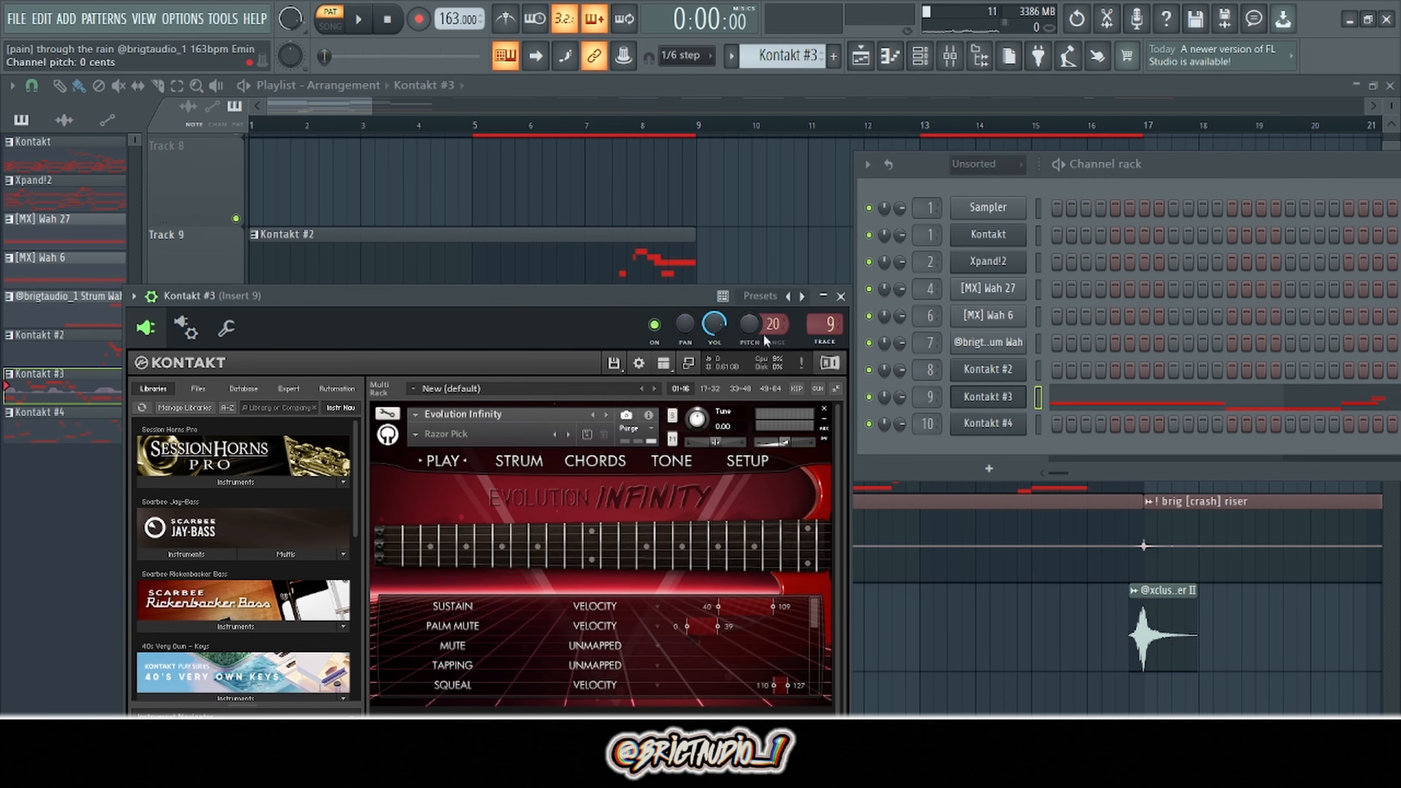
click(841, 296)
Inspect both Fruity Parametric EQ 2 instances and ValhallaVintageVerb on mixer Insert 9.
click(950, 56)
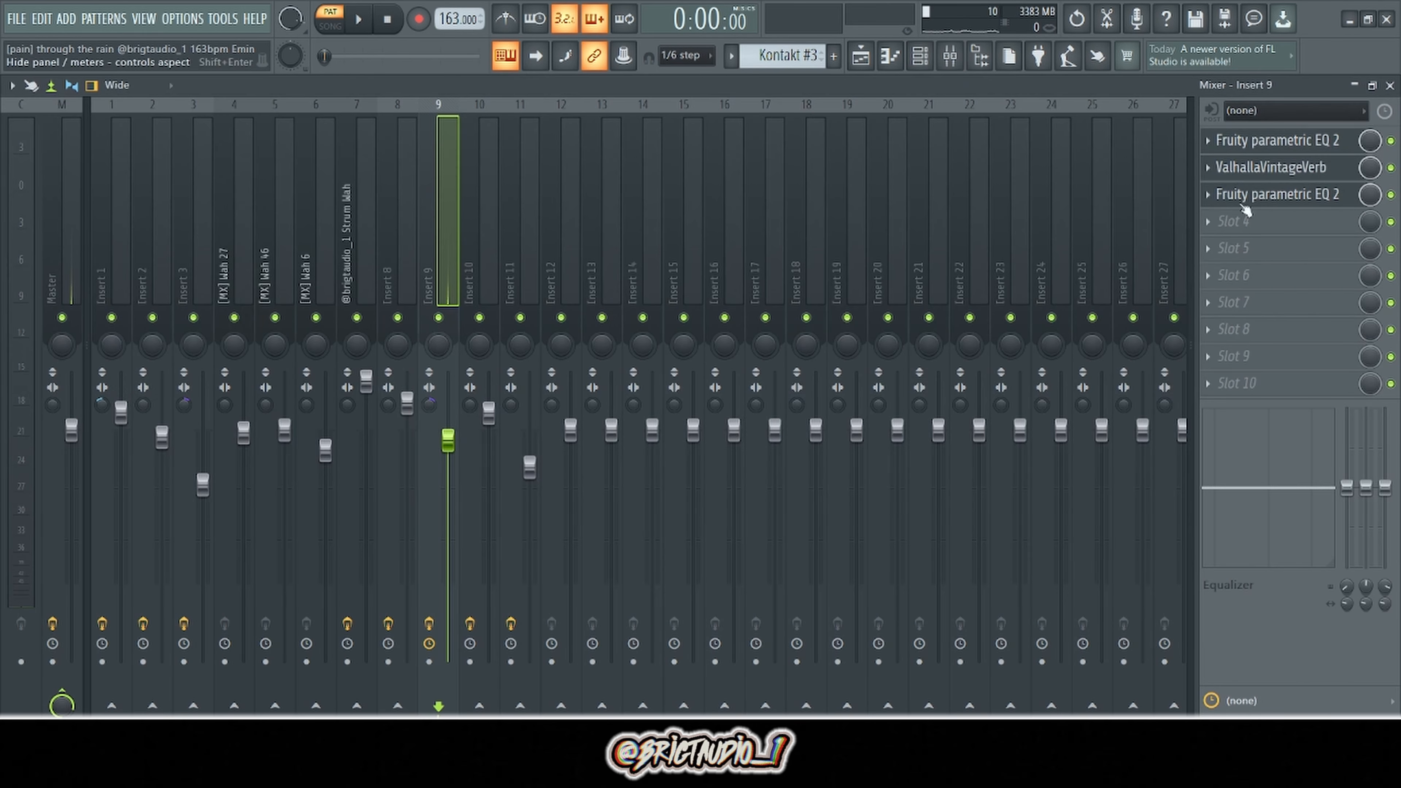
click(1331, 140)
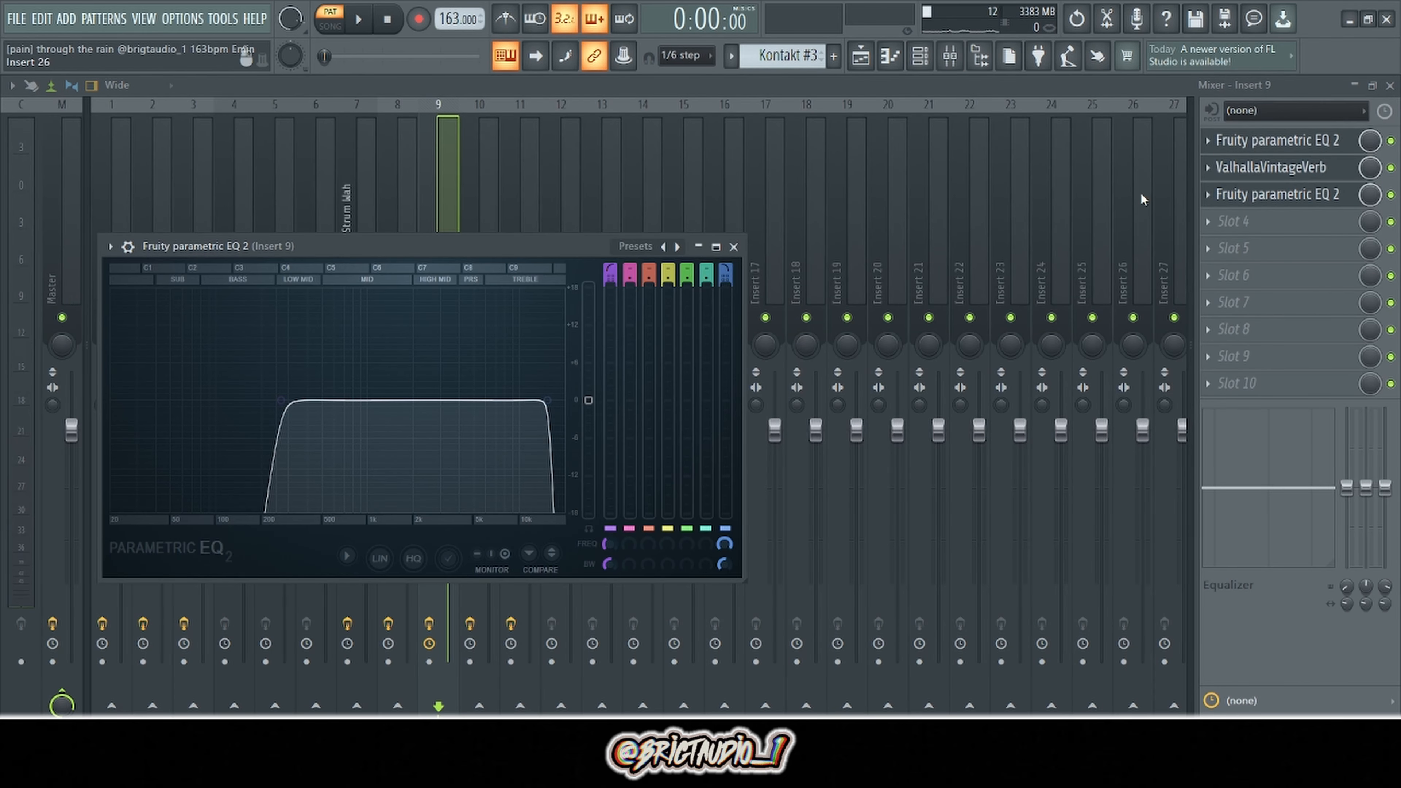
click(1235, 168)
click(1267, 196)
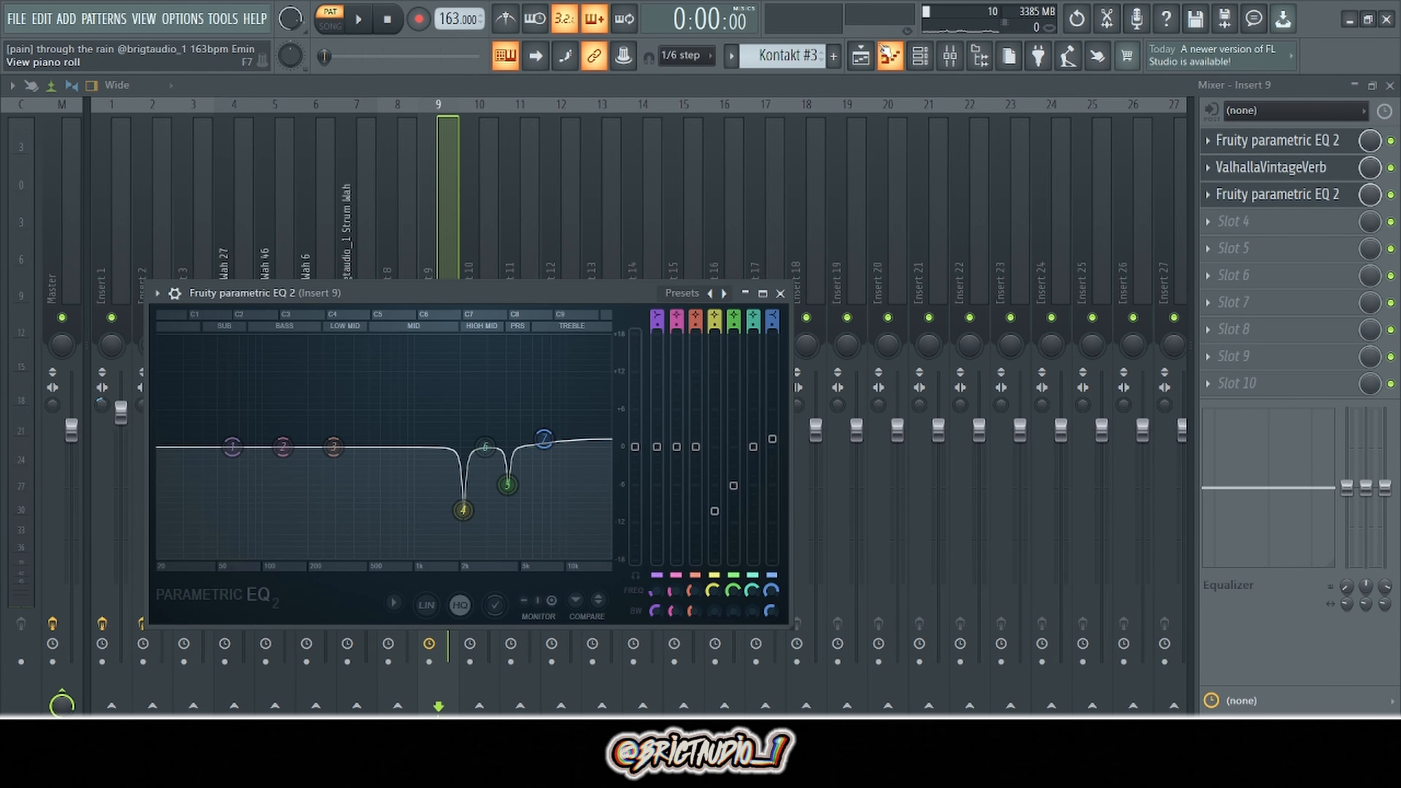
Play the Kontakt #3 pattern in the piano roll from bar 7, and stop playback.
click(890, 55)
scroll(959, 96, right, 1)
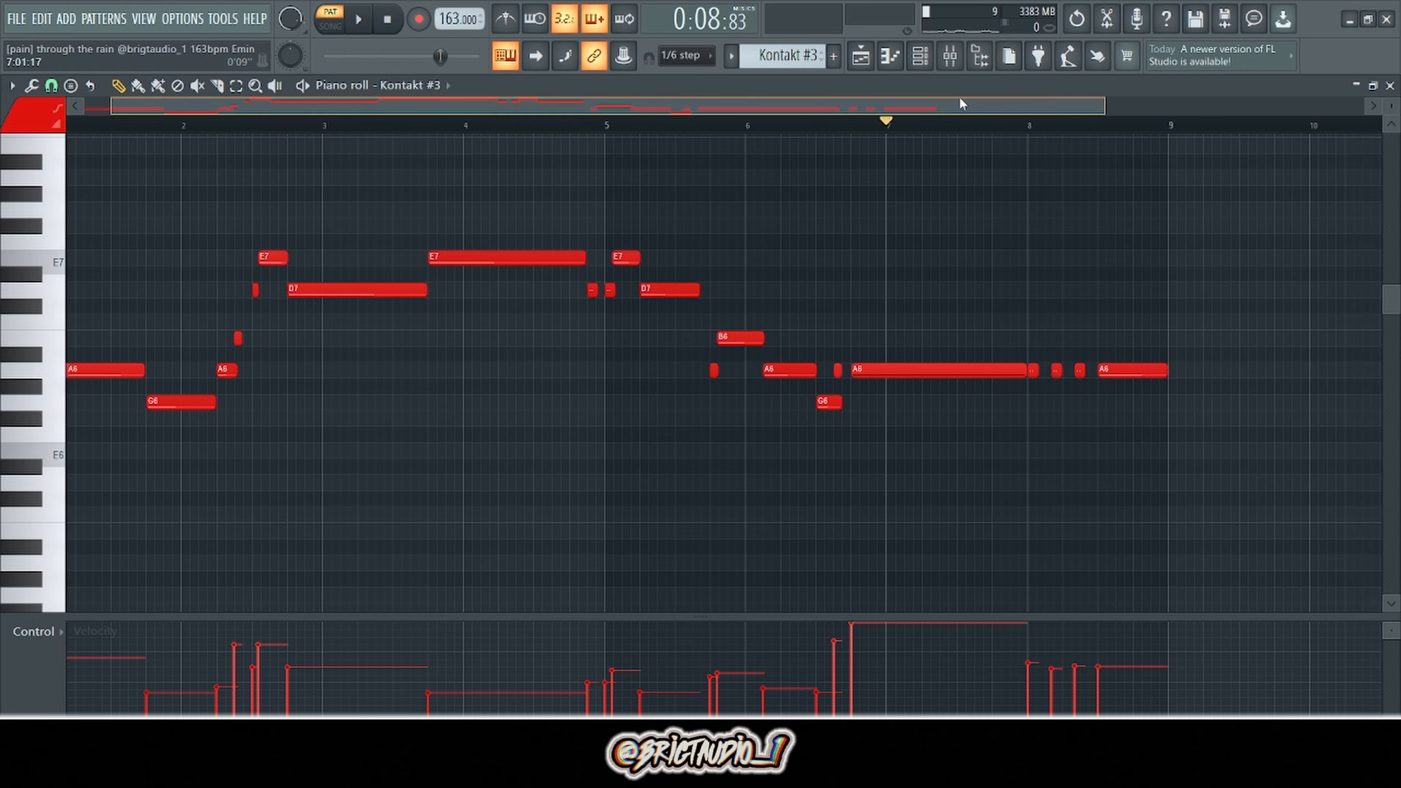
key(space)
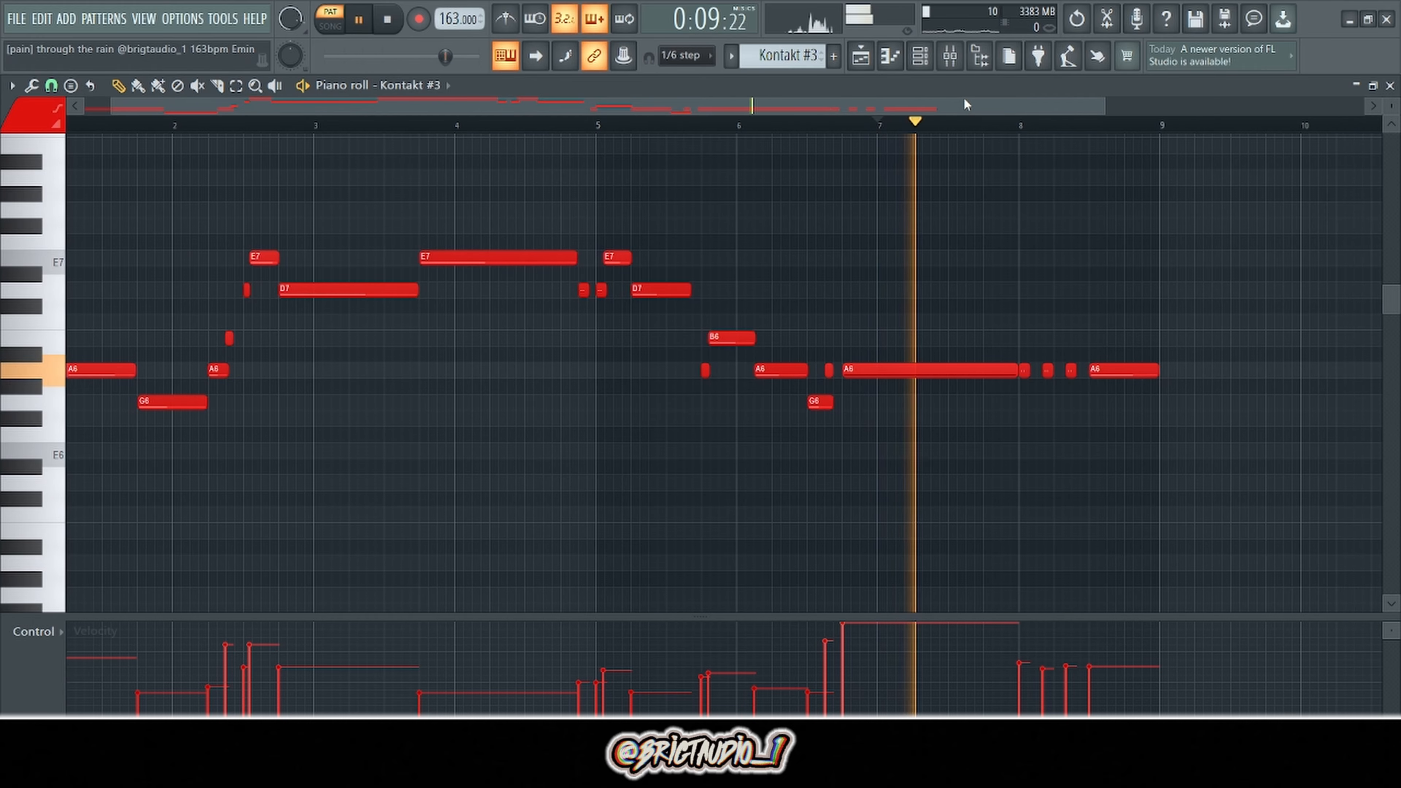
key(space)
Inspect the narrow cuts in the second Fruity Parametric EQ 2 on Insert 9, and dismiss the effect.
click(950, 56)
click(1281, 196)
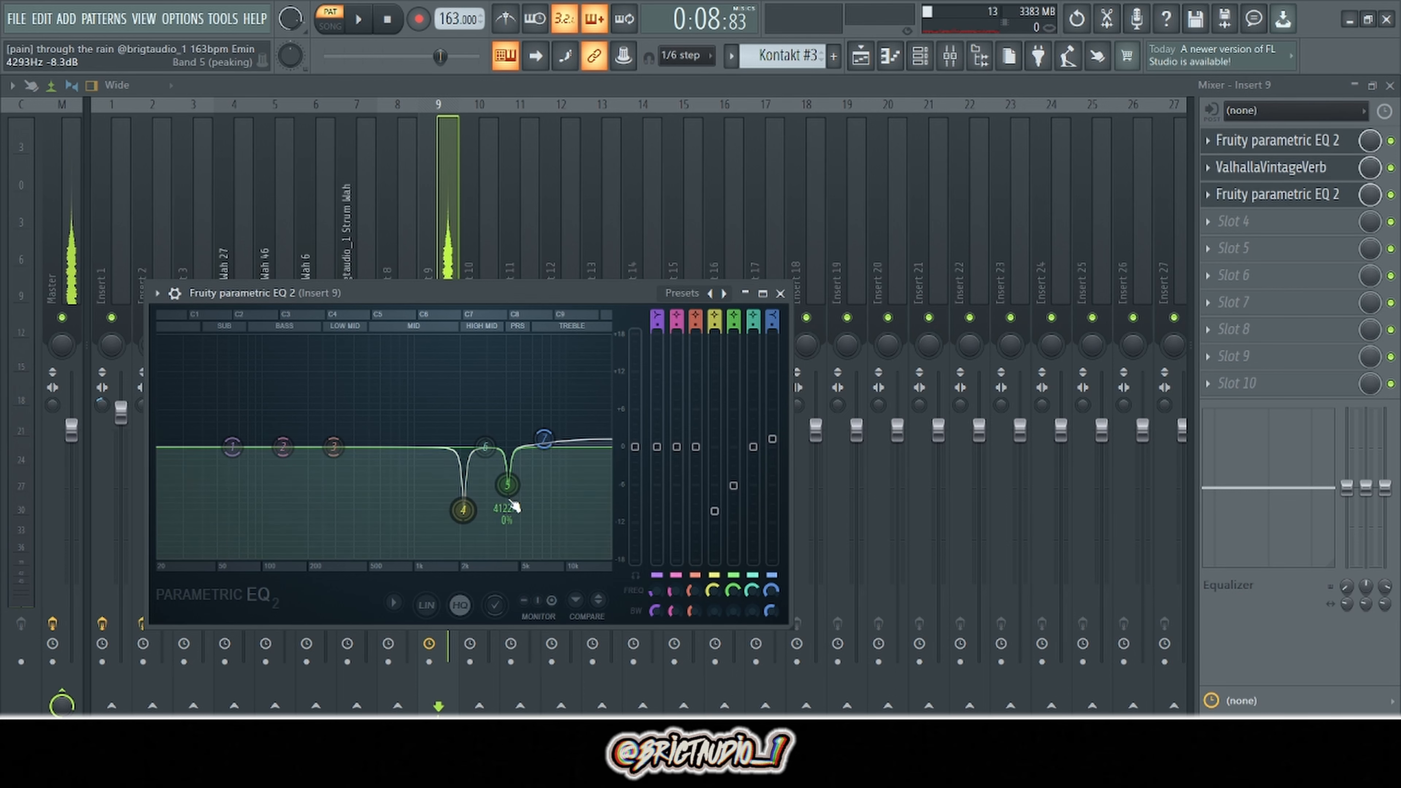
click(447, 194)
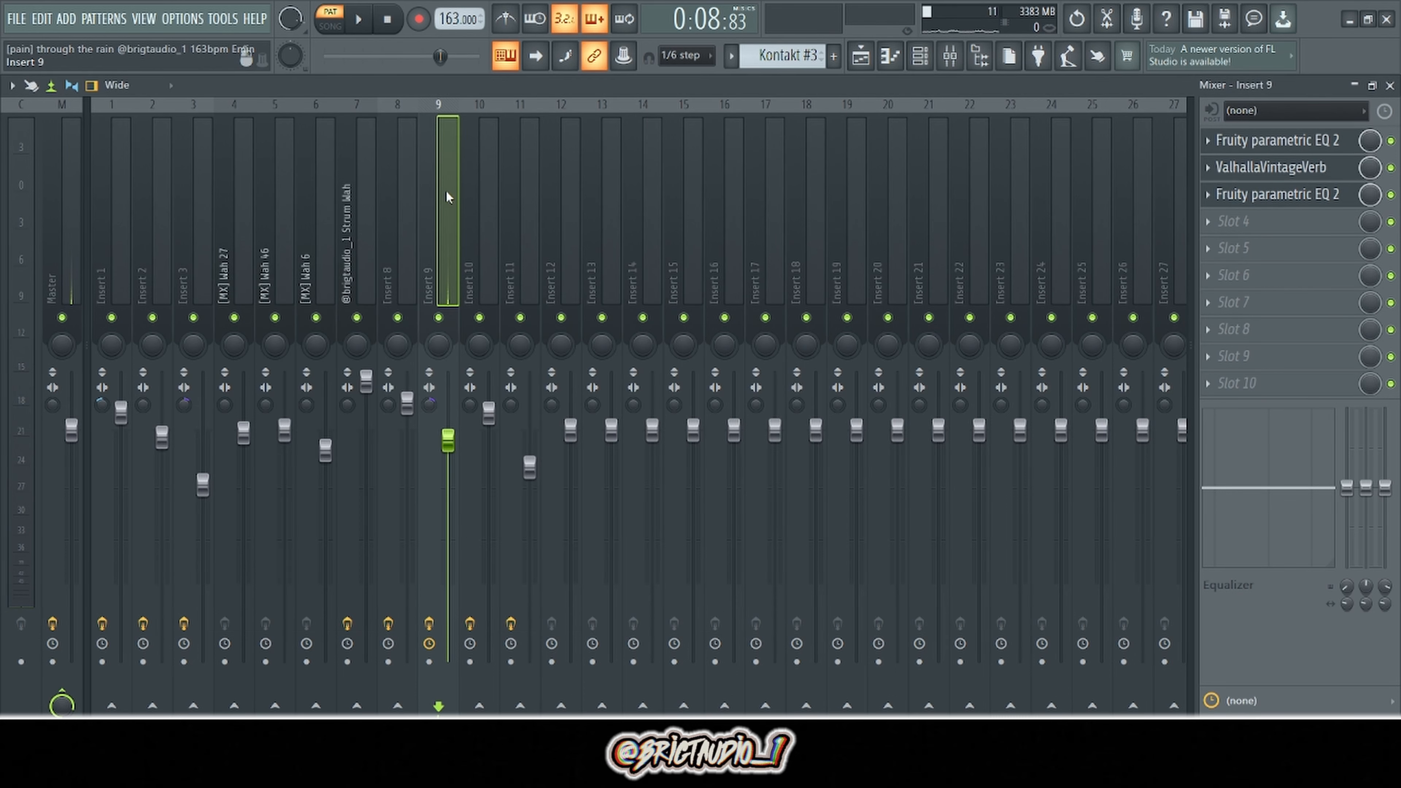
Return to the Kontakt #3 piano roll and examine the melody's notes and phrasing across bars 1 to 8.
key(F7)
scroll(711, 291, down, 1)
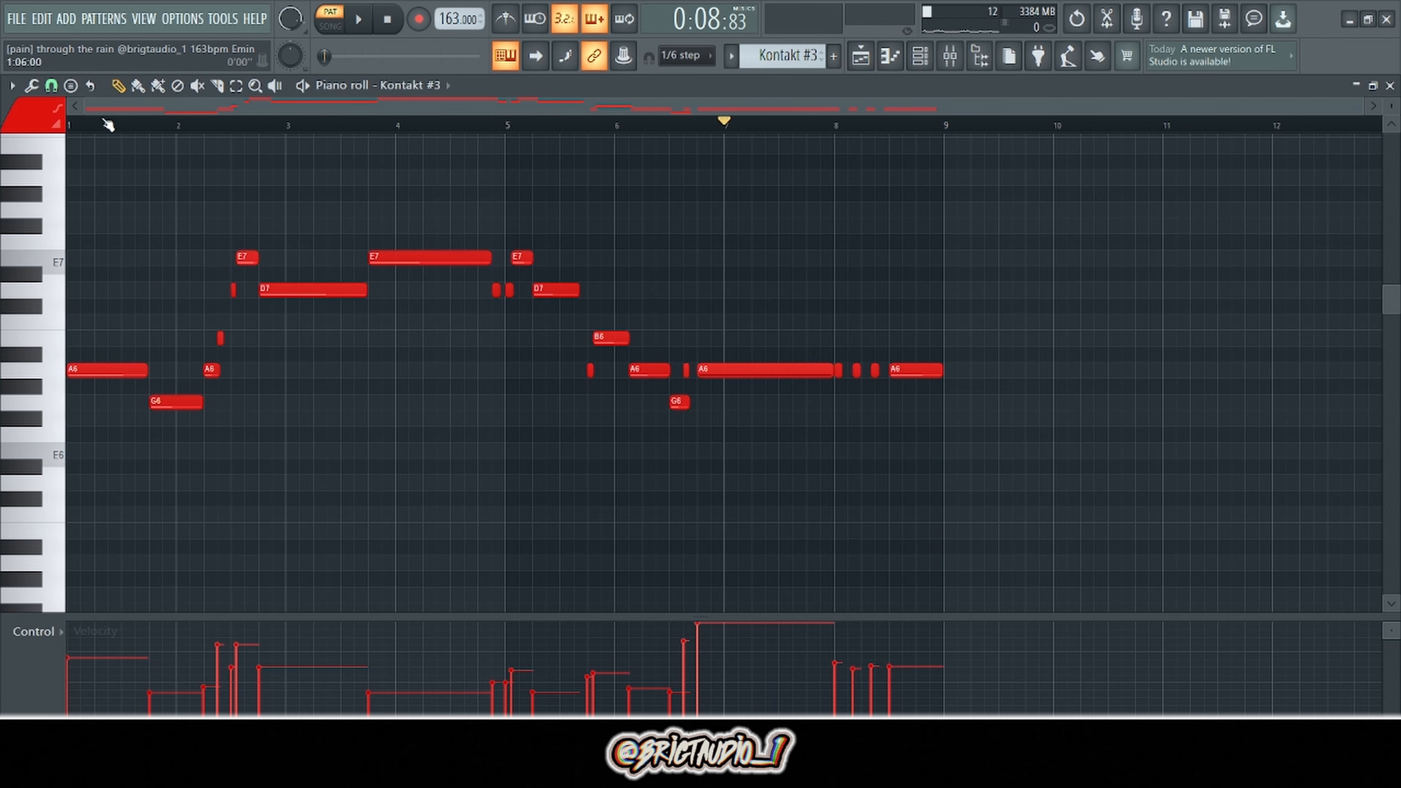
scroll(324, 221, up, 1)
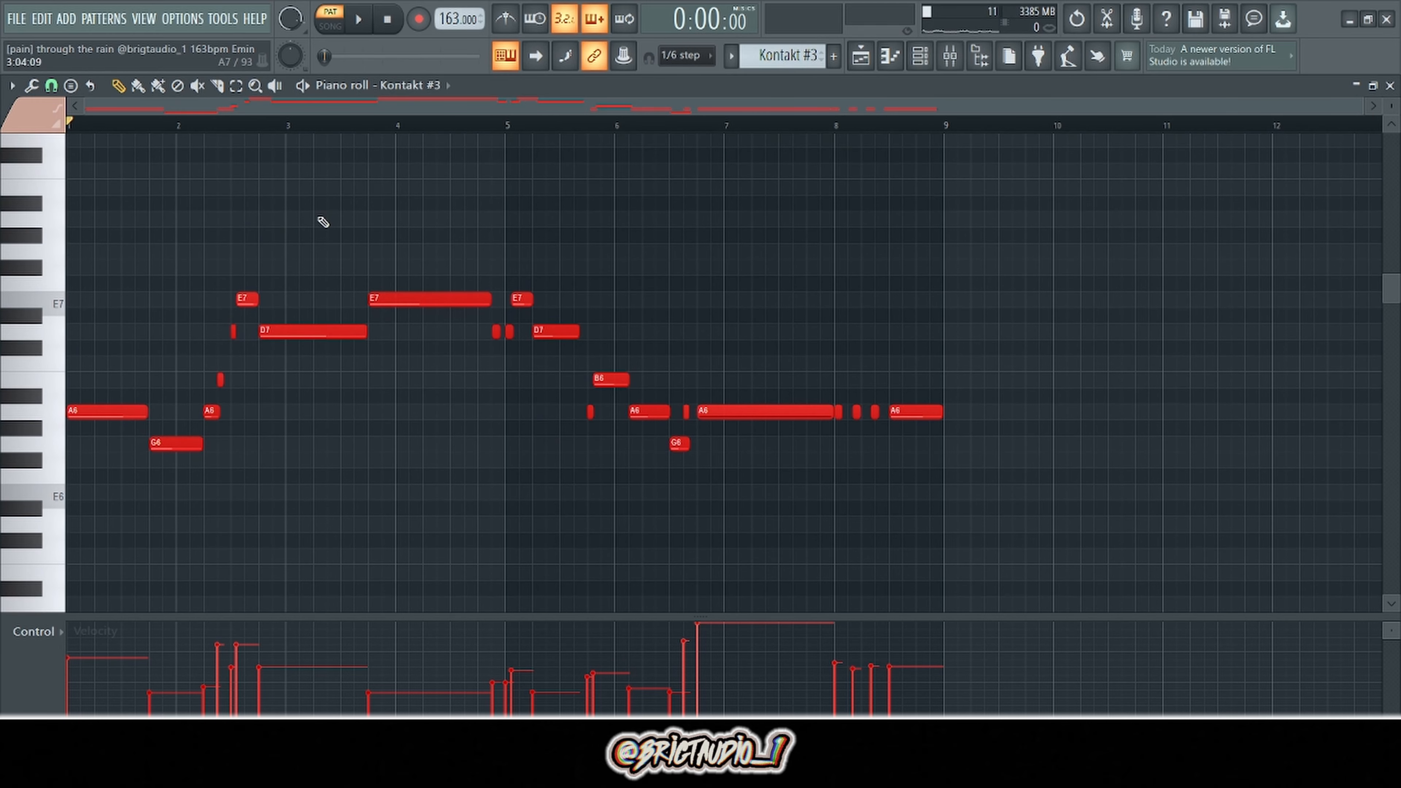
click(37, 112)
click(23, 152)
drag(934, 224, 72, 478)
drag(812, 221, 882, 312)
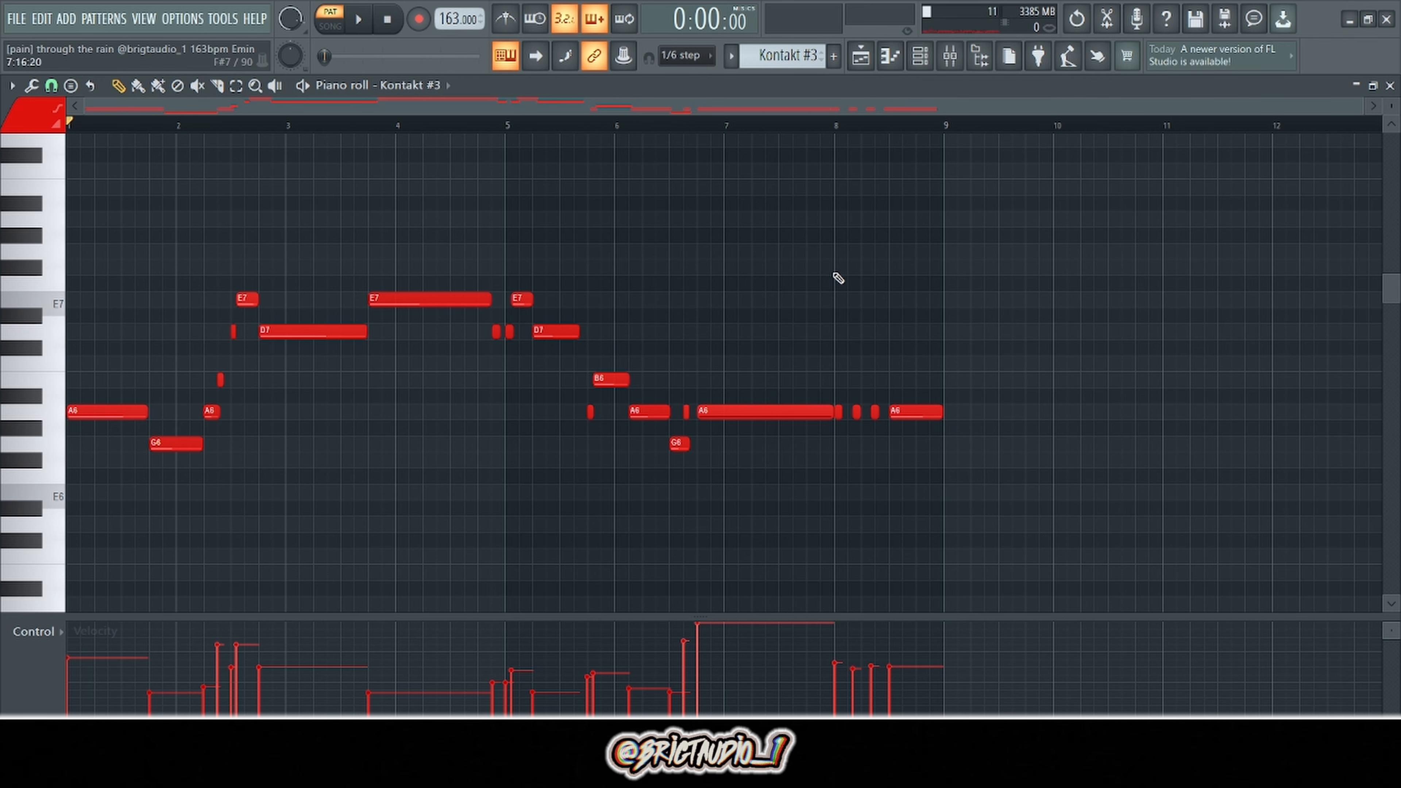
drag(978, 218, 1052, 221)
mouse_move(289, 283)
mouse_down()
mouse_move(294, 335)
mouse_move(300, 286)
mouse_up()
drag(396, 220, 457, 226)
scroll(34, 338, up, 3)
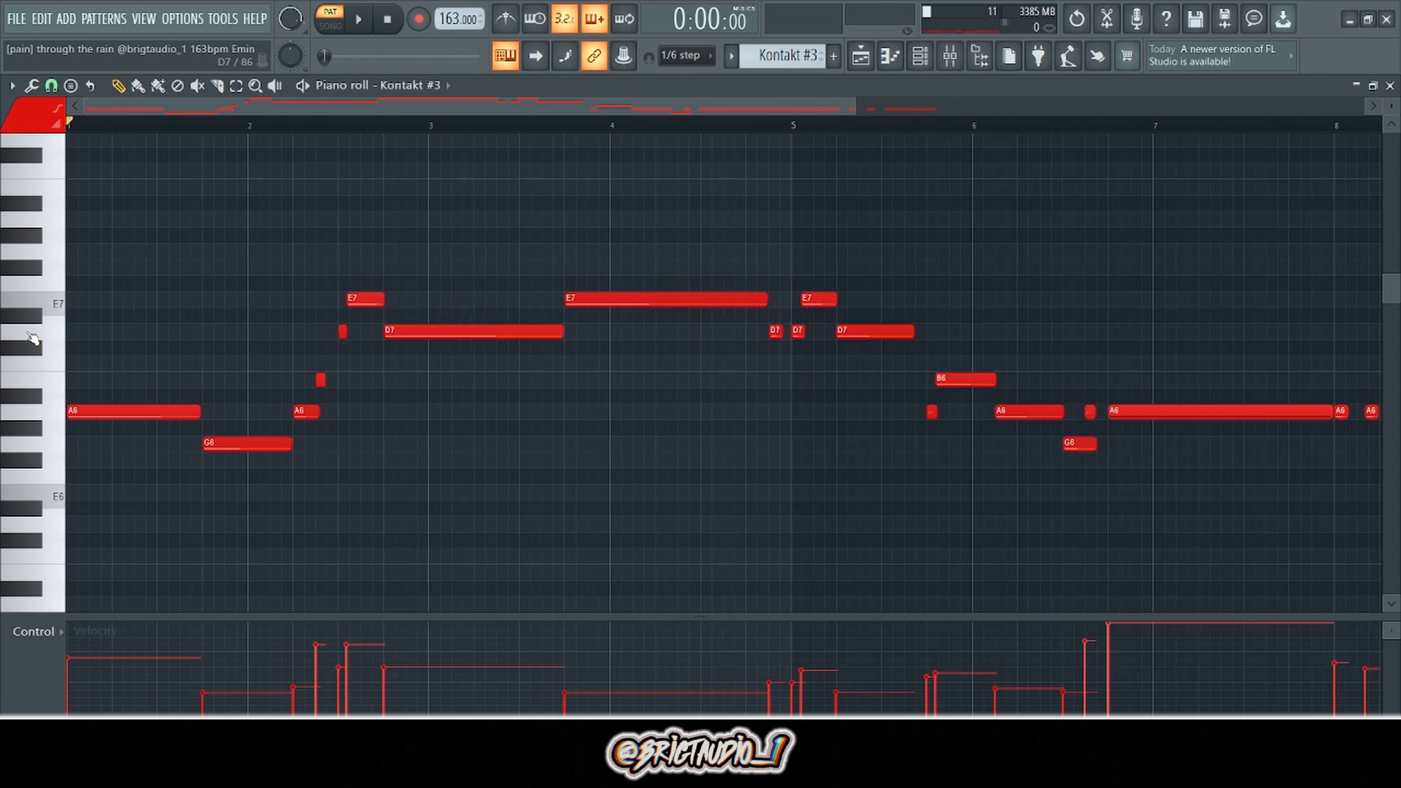
Open the Kontakt #4 pattern in the piano roll and play its bass line from the start.
scroll(33, 338, down, 3)
scroll(33, 338, up, 2)
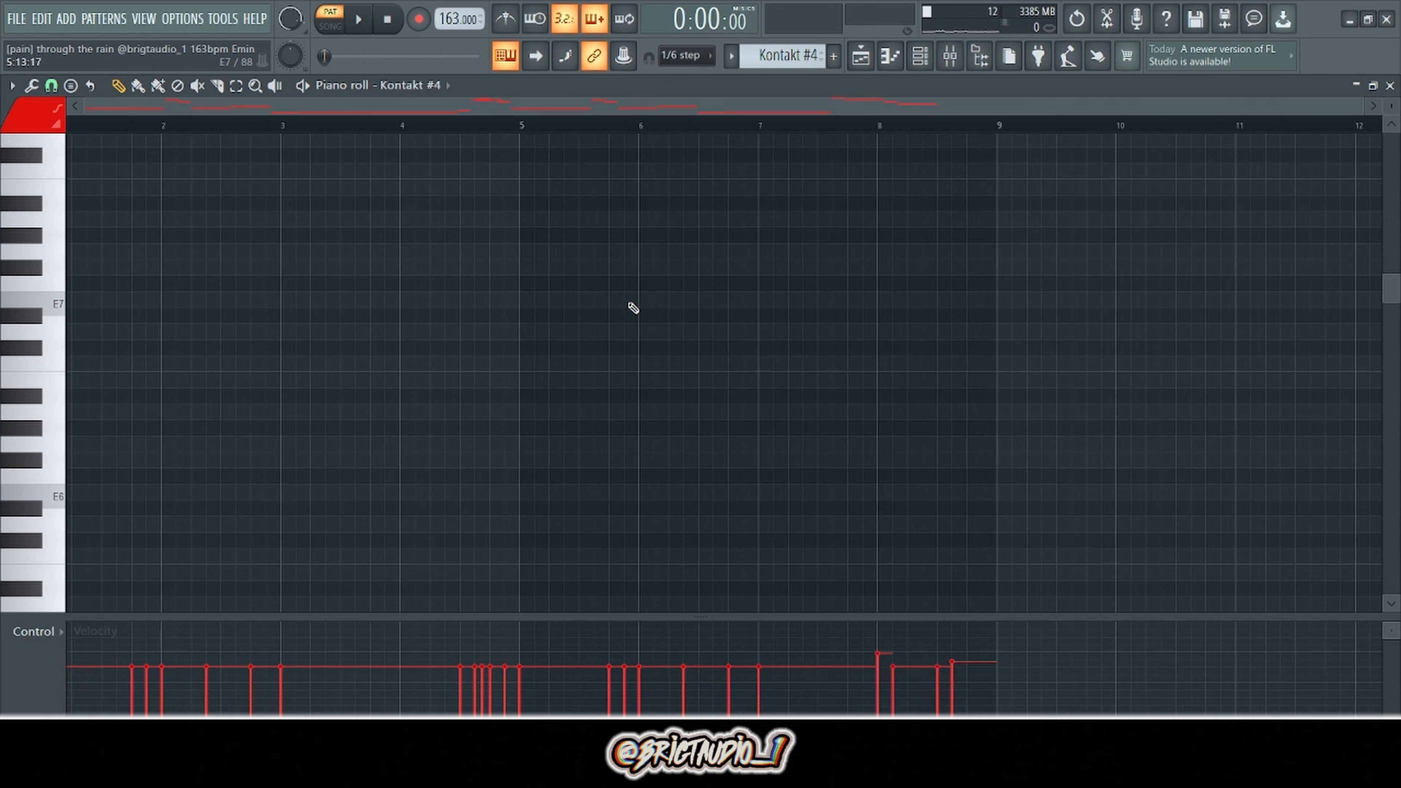
scroll(369, 360, down, 5)
scroll(373, 359, down, 1)
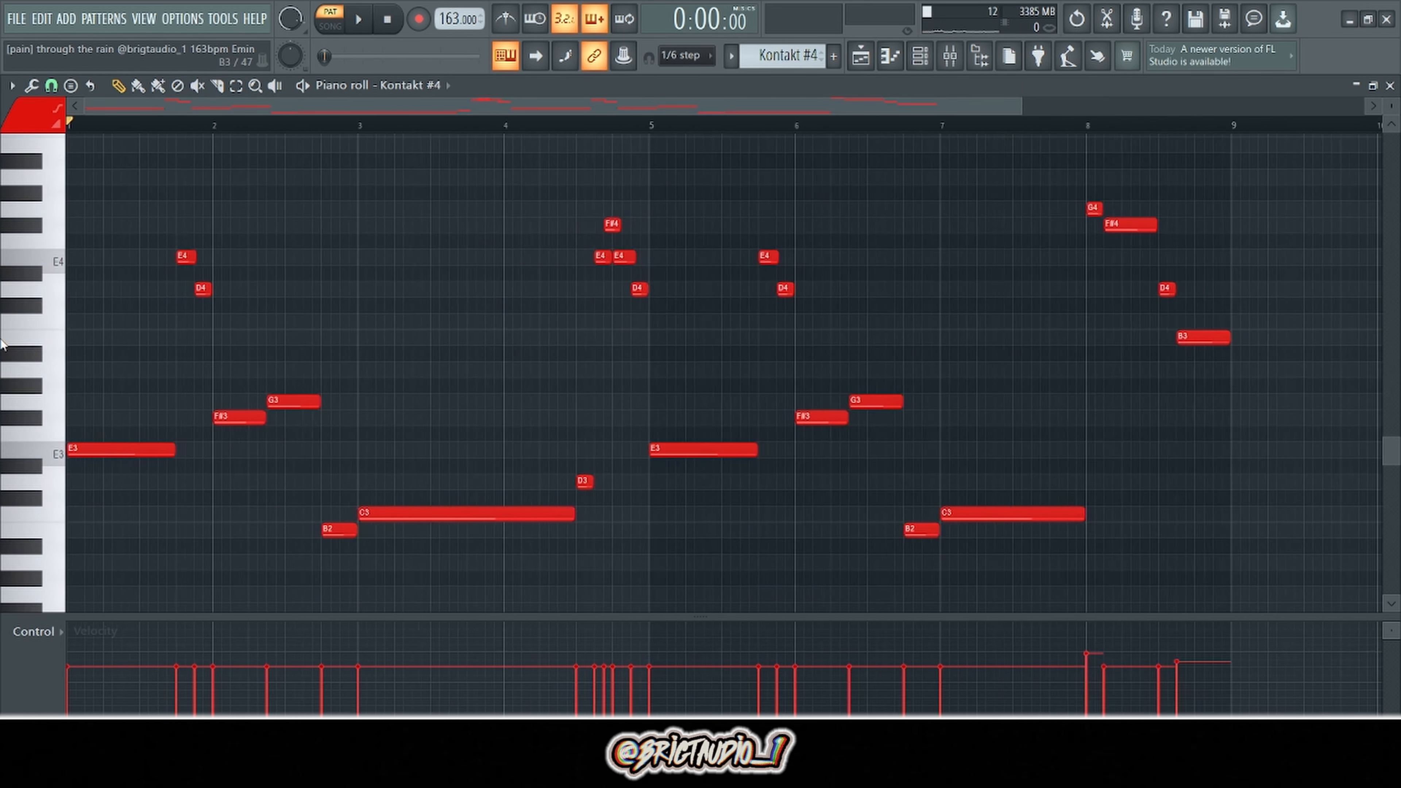
scroll(4, 343, up, 2)
key(space)
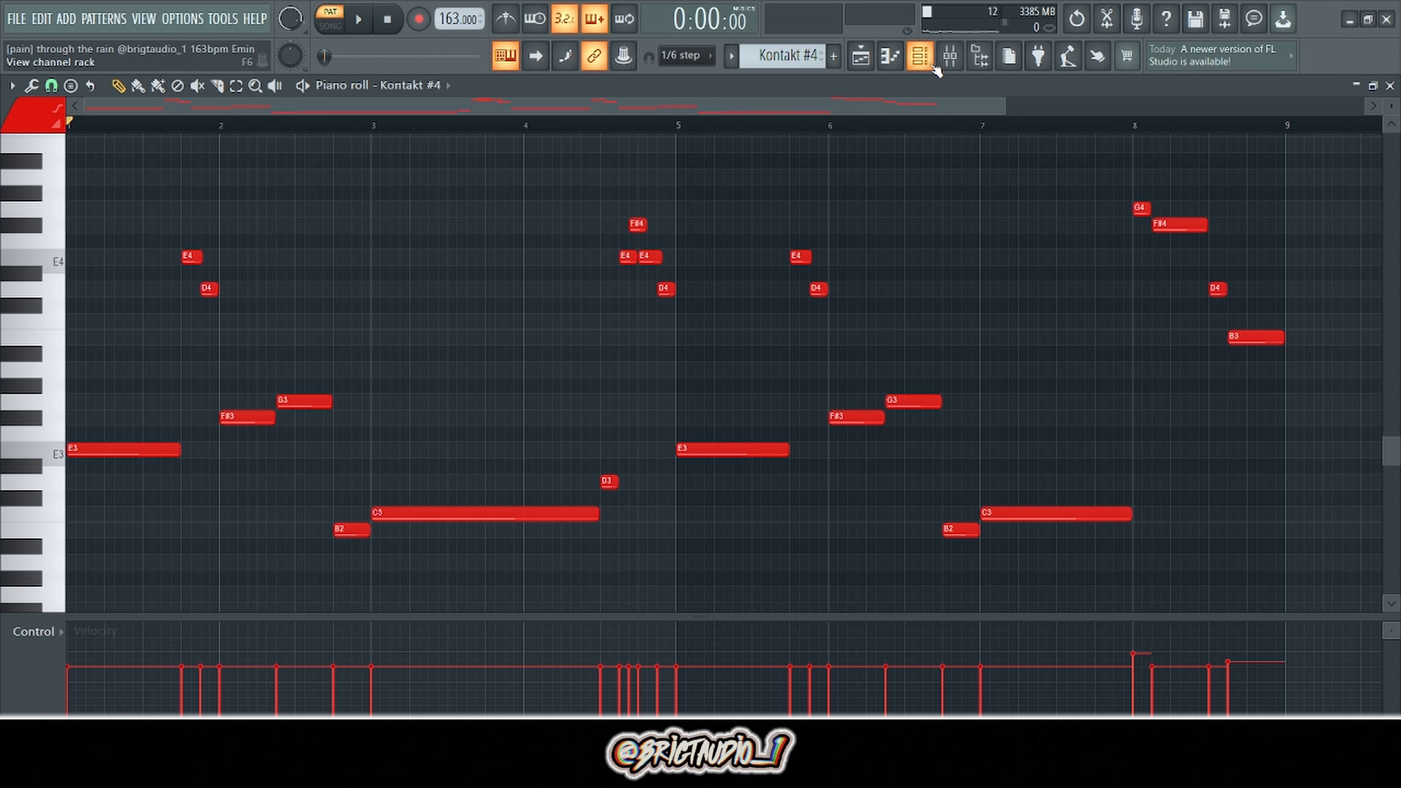
Examine the high fill notes of Kontakt #4 and play the pattern from the middle of bar 4.
drag(143, 243, 174, 207)
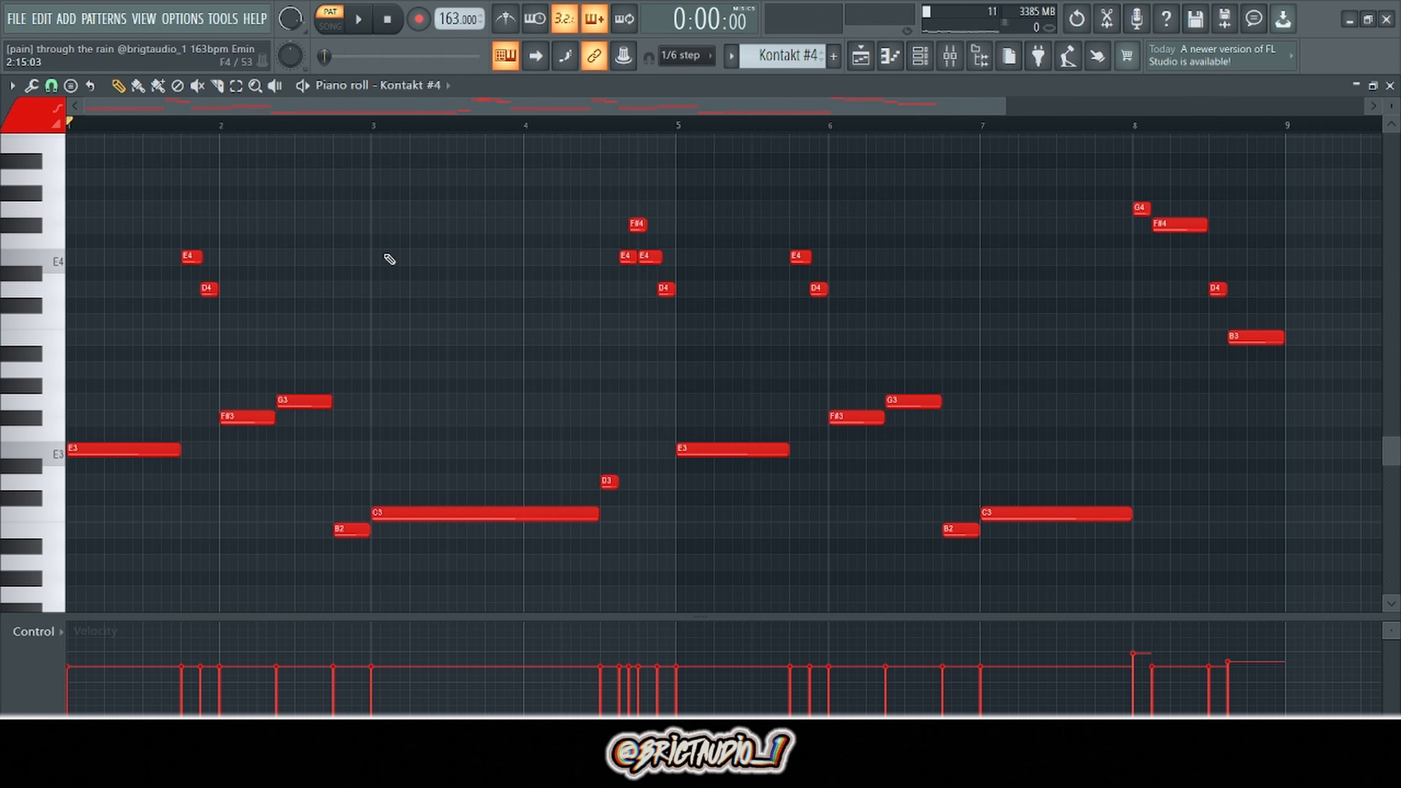
drag(611, 176, 518, 177)
click(601, 131)
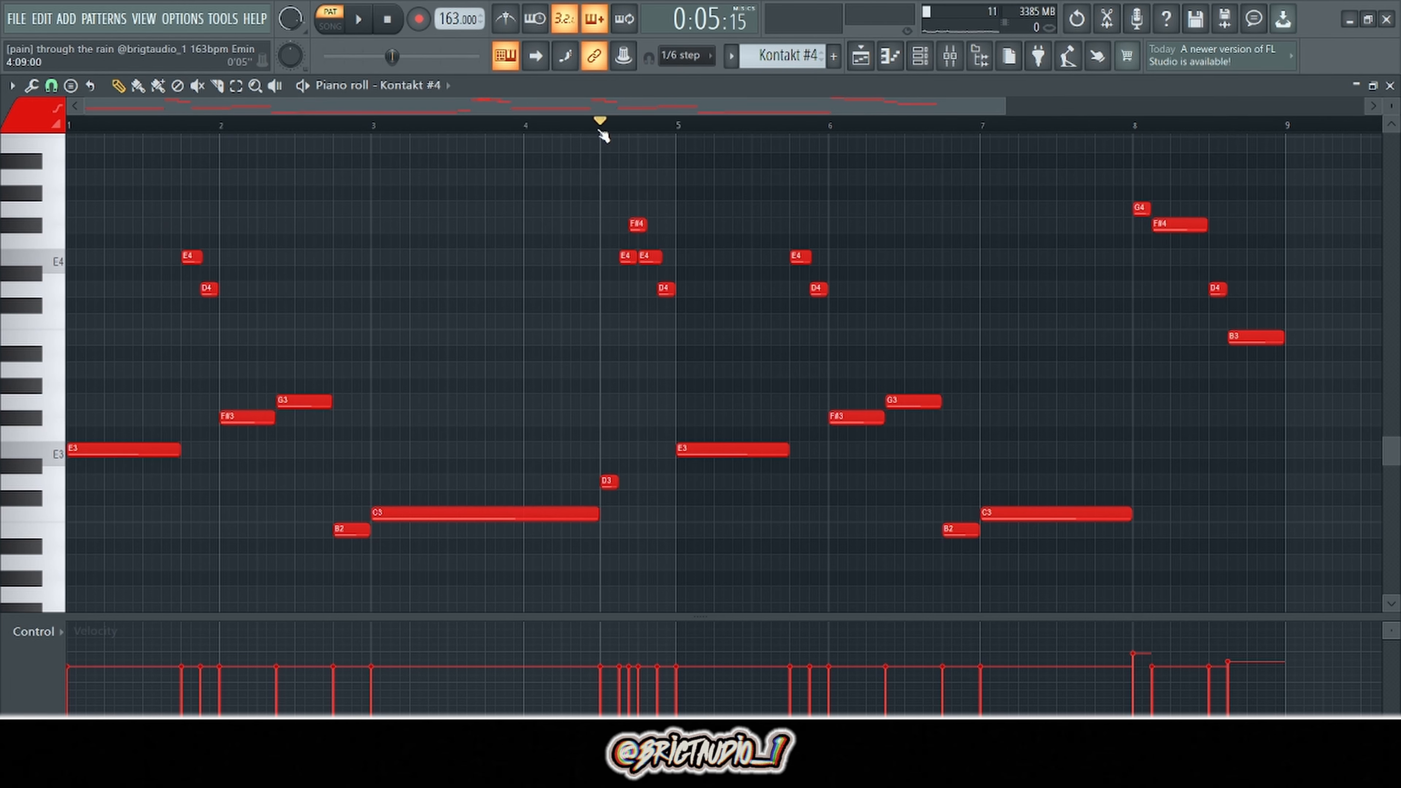
key(space)
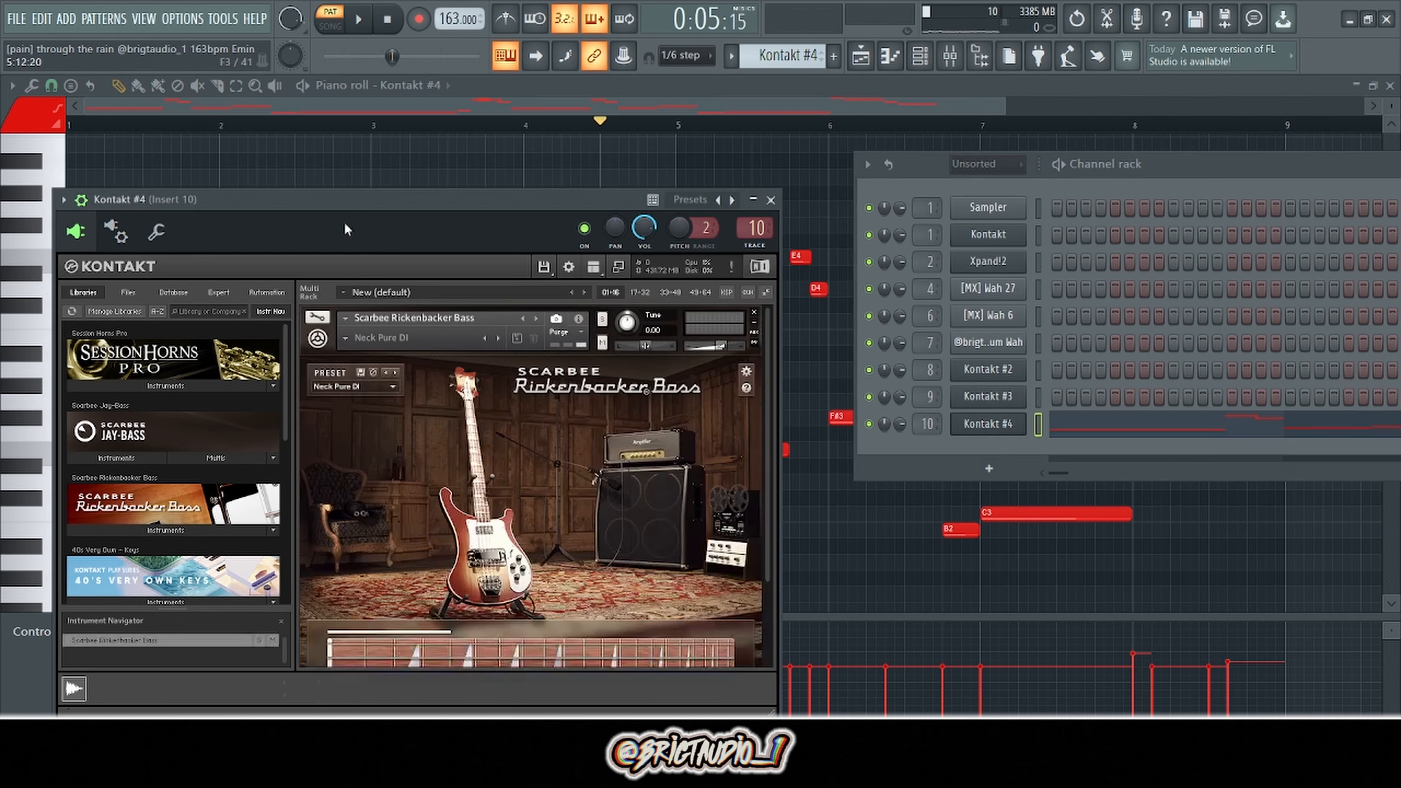
Inspect the Scarbee Rickenbacker Bass in Kontakt #4, close it, check the mixer, and return to the playlist.
drag(353, 203, 448, 183)
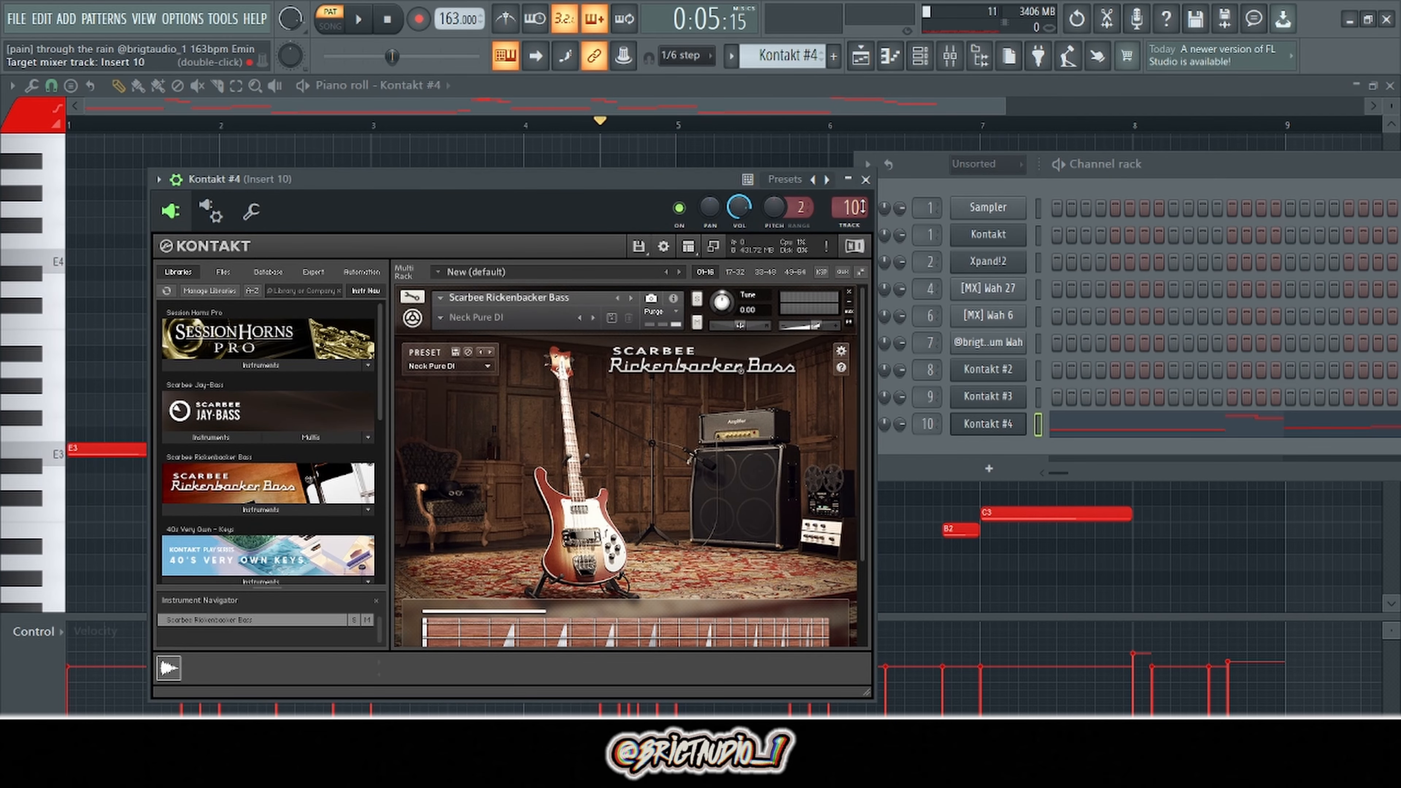
click(865, 180)
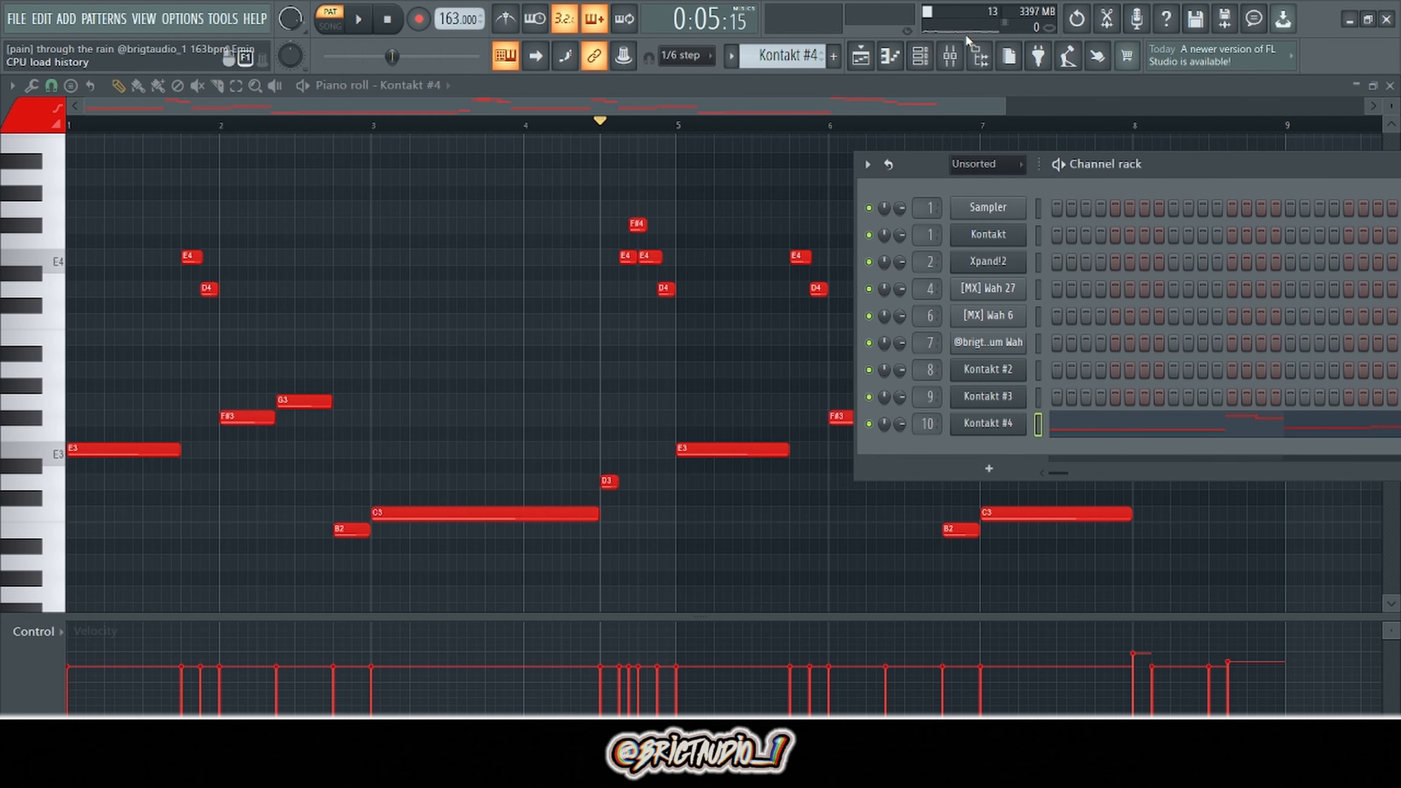
click(950, 55)
click(860, 55)
Play the full arrangement in song mode from bar 1 to bar 17 with all tracks in view, and stop playback.
click(330, 26)
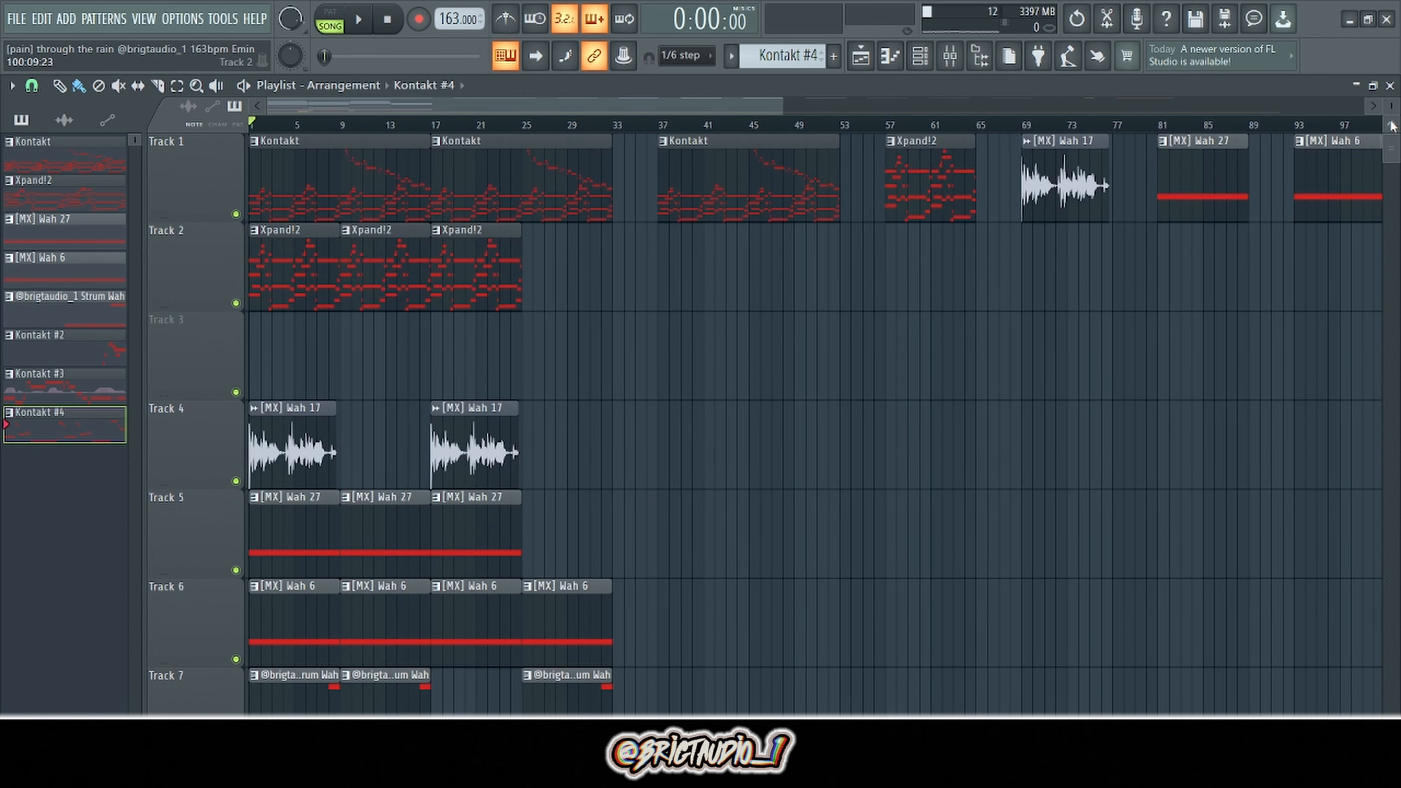
key(space)
scroll(171, 265, up, 3)
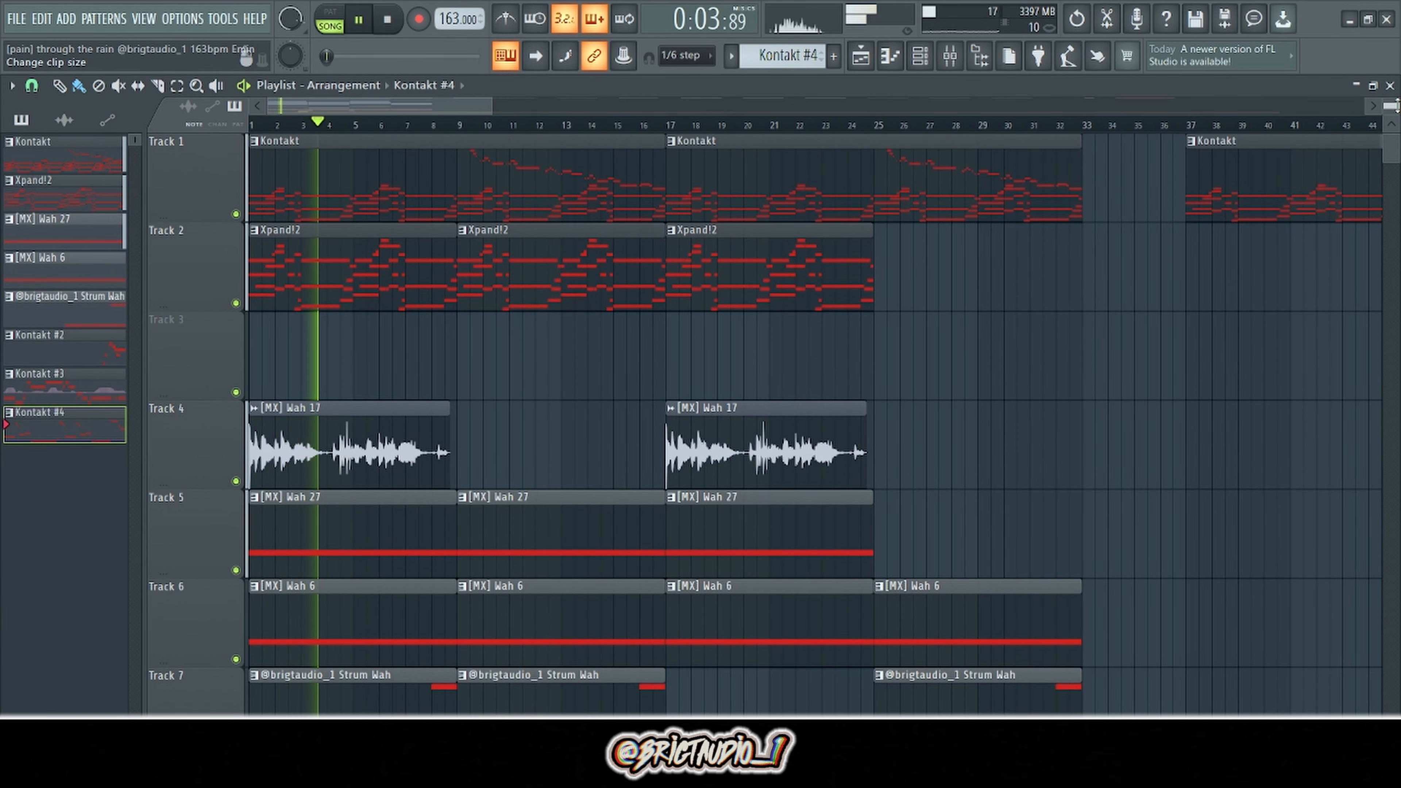
scroll(552, 387, down, 4)
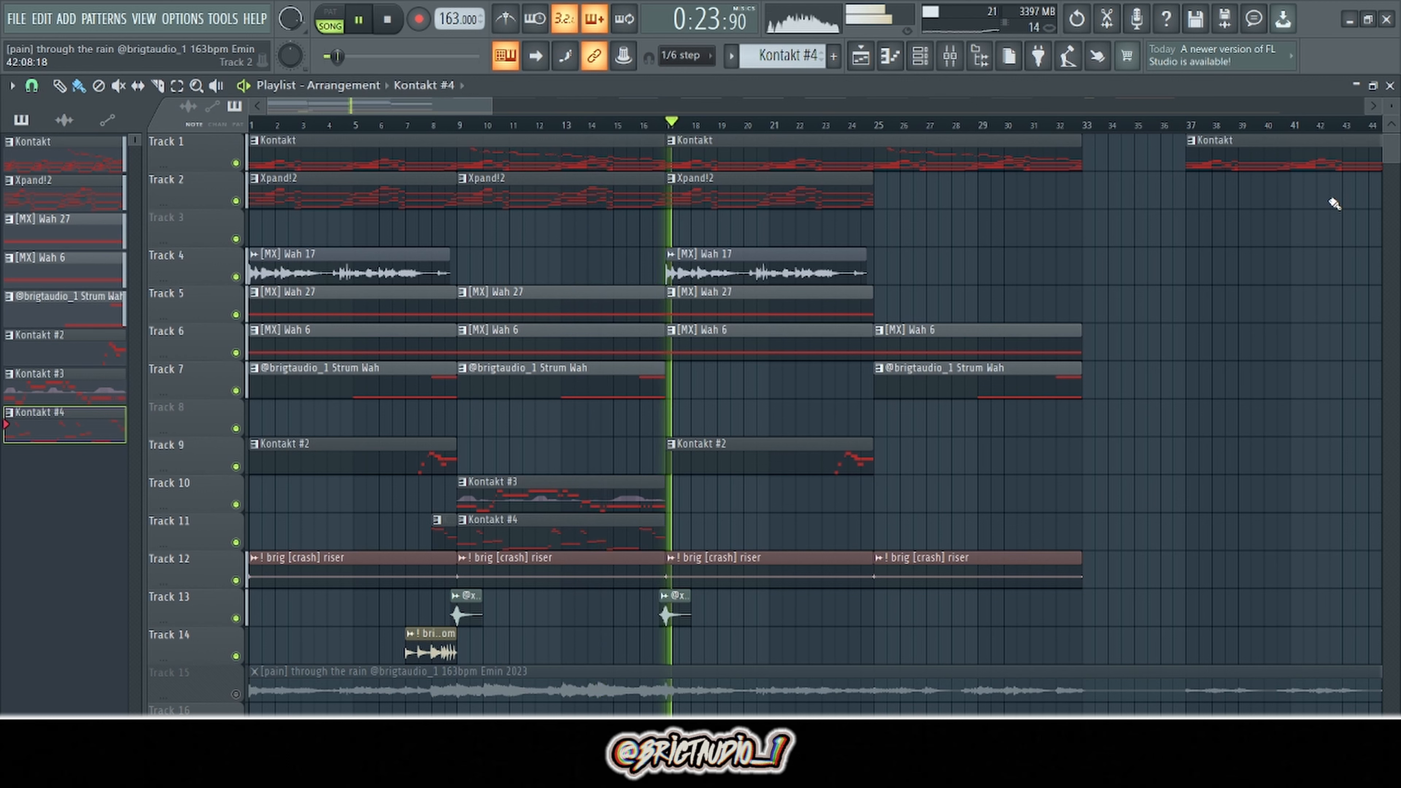
click(388, 21)
scroll(346, 190, down, 1)
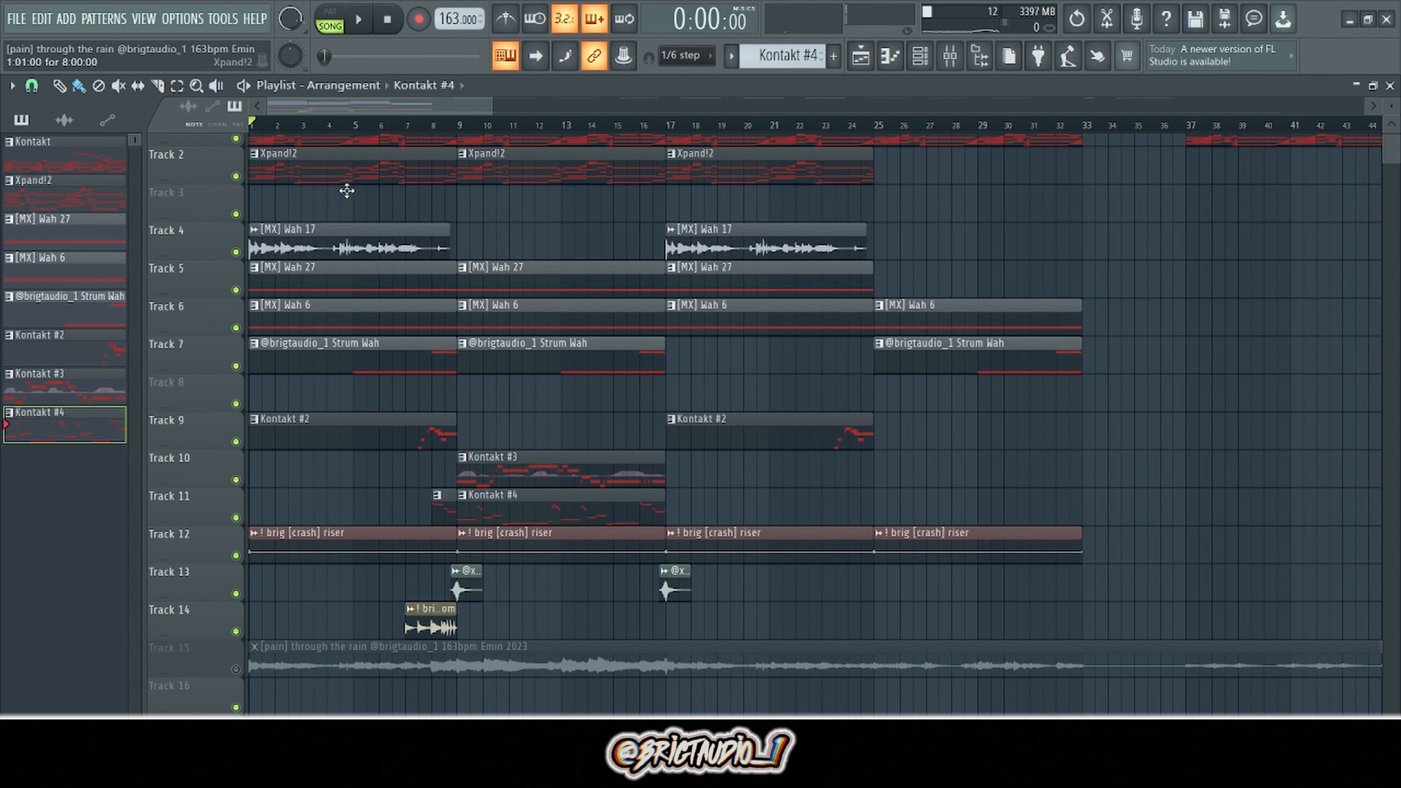
scroll(346, 190, up, 1)
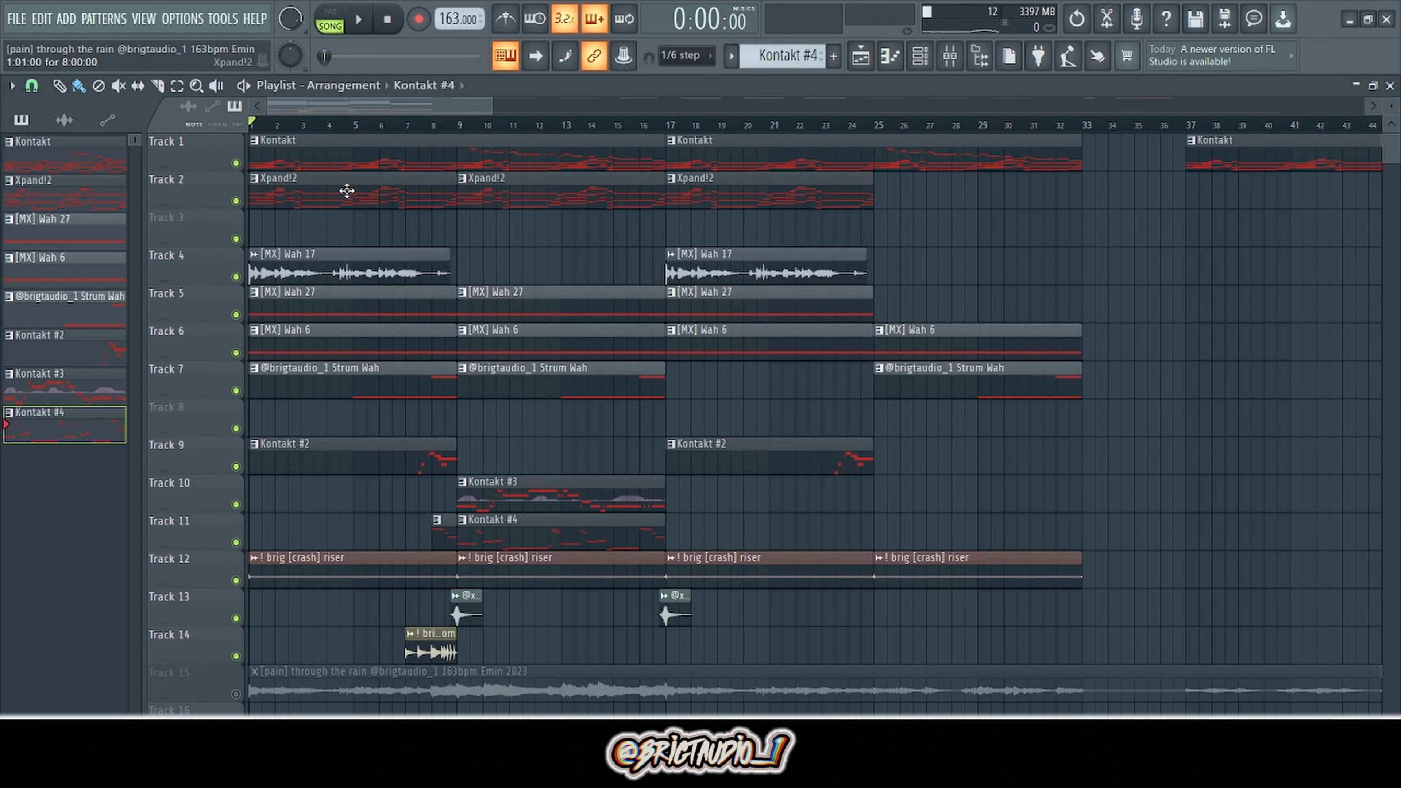